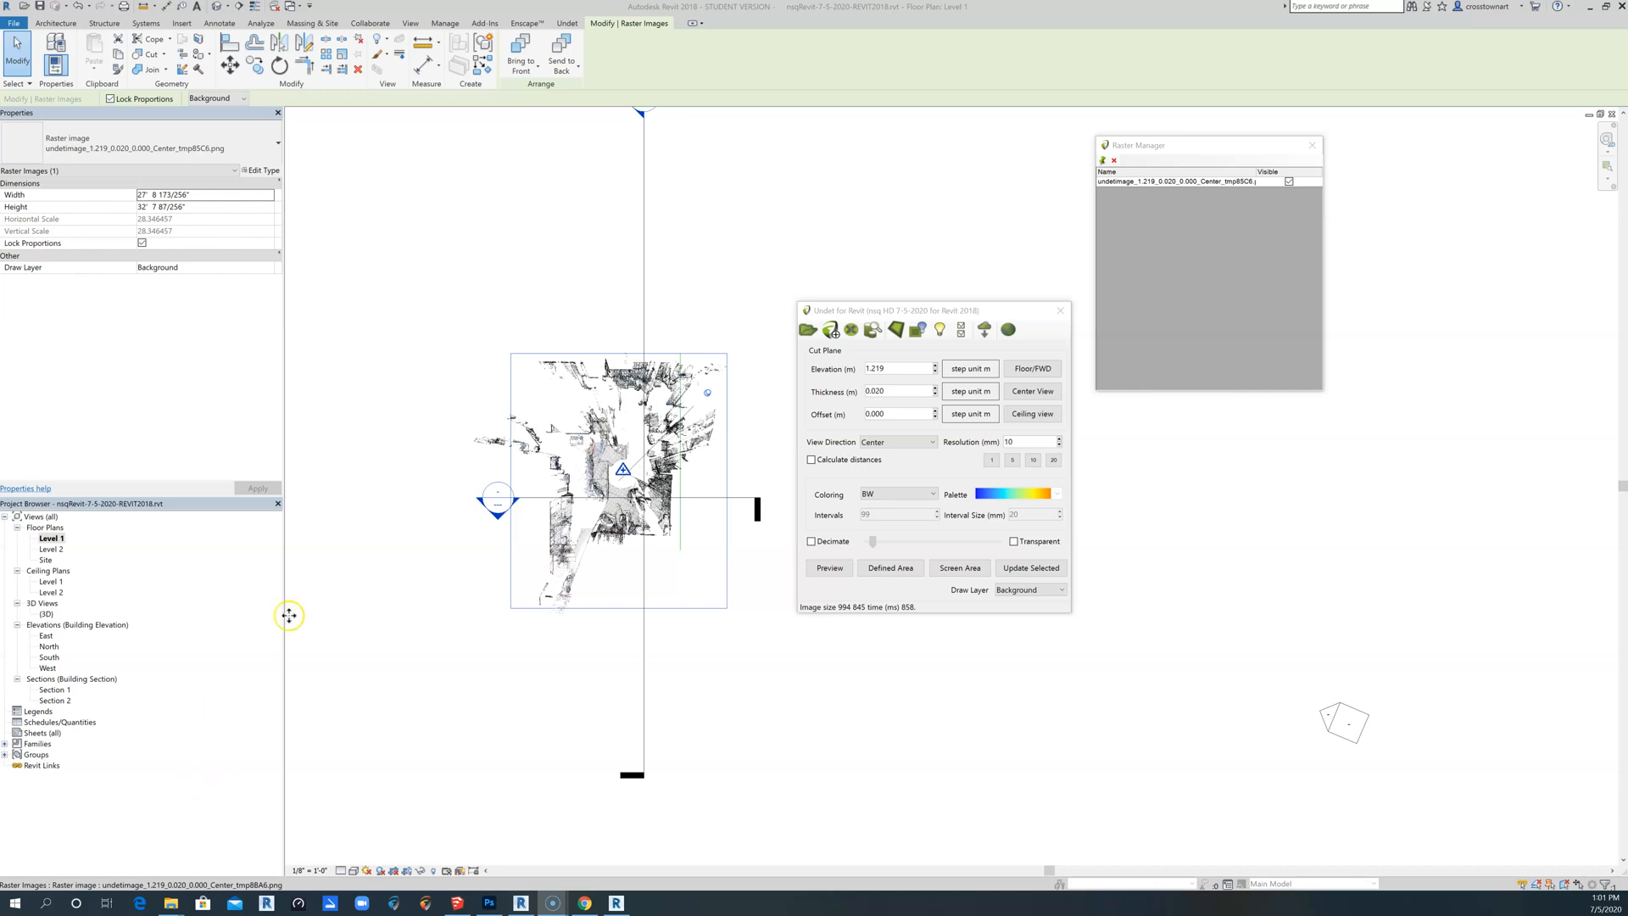
Move the Undet for Revit dialog clear of the Level 1 slice image and examine the whole slice.
{"action": "scroll", "coordinate": [415, 592], "scroll_direction": "up", "scroll_amount": 2}
{"action": "scroll", "coordinate": [422, 592], "scroll_direction": "up", "scroll_amount": 1}
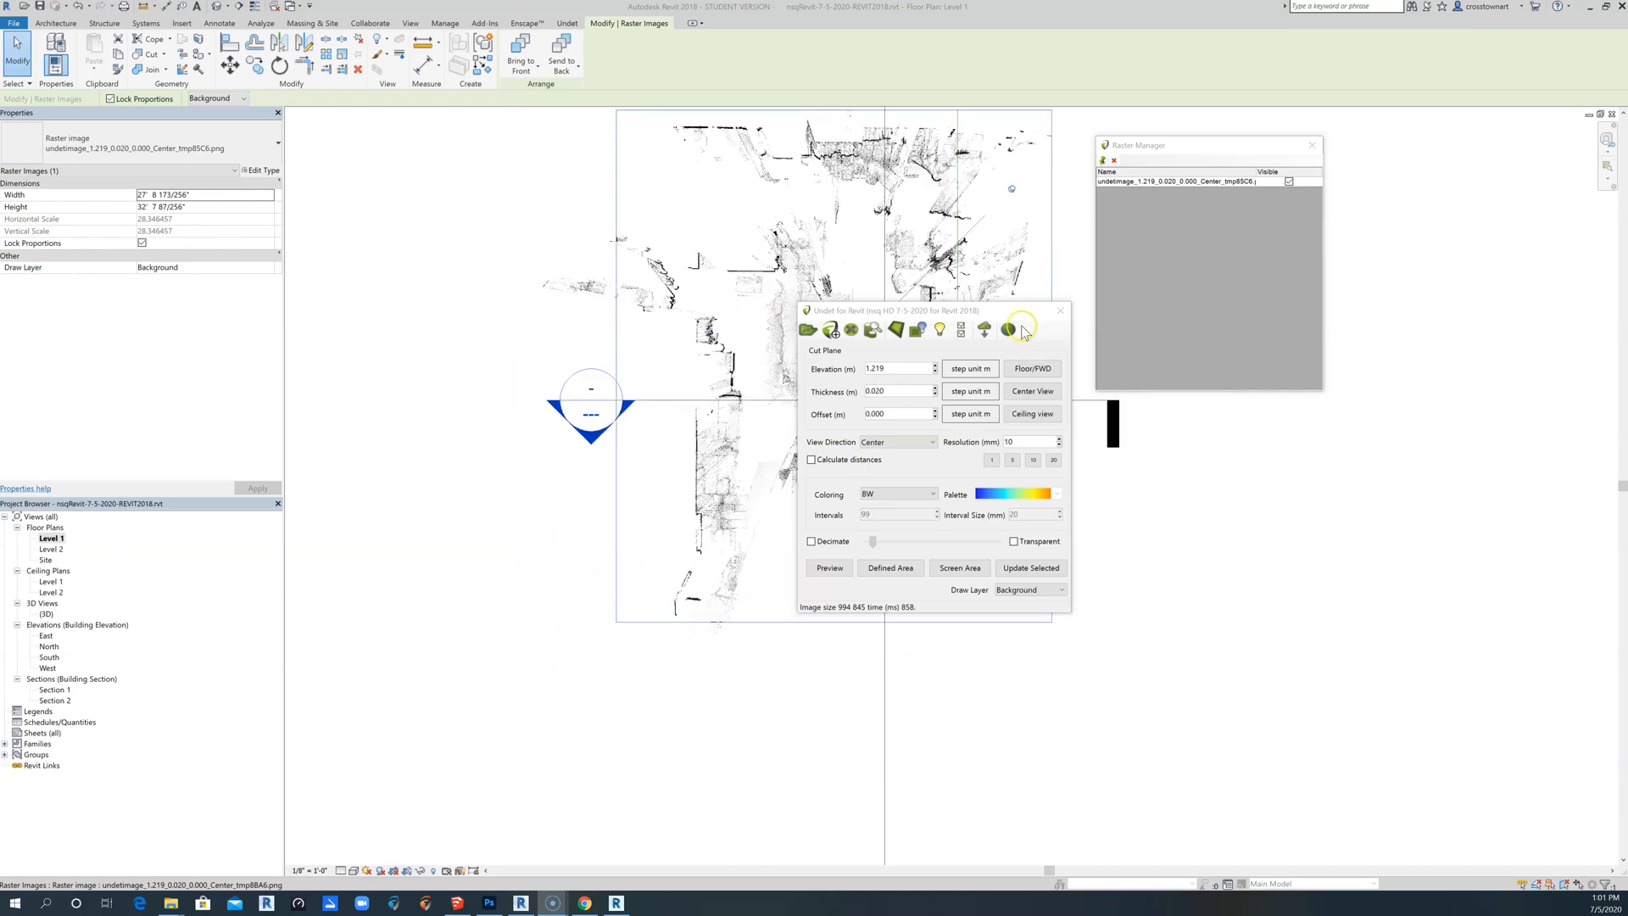
{"action": "left_click_drag", "start_coordinate": [1015, 312], "coordinate": [1395, 512]}
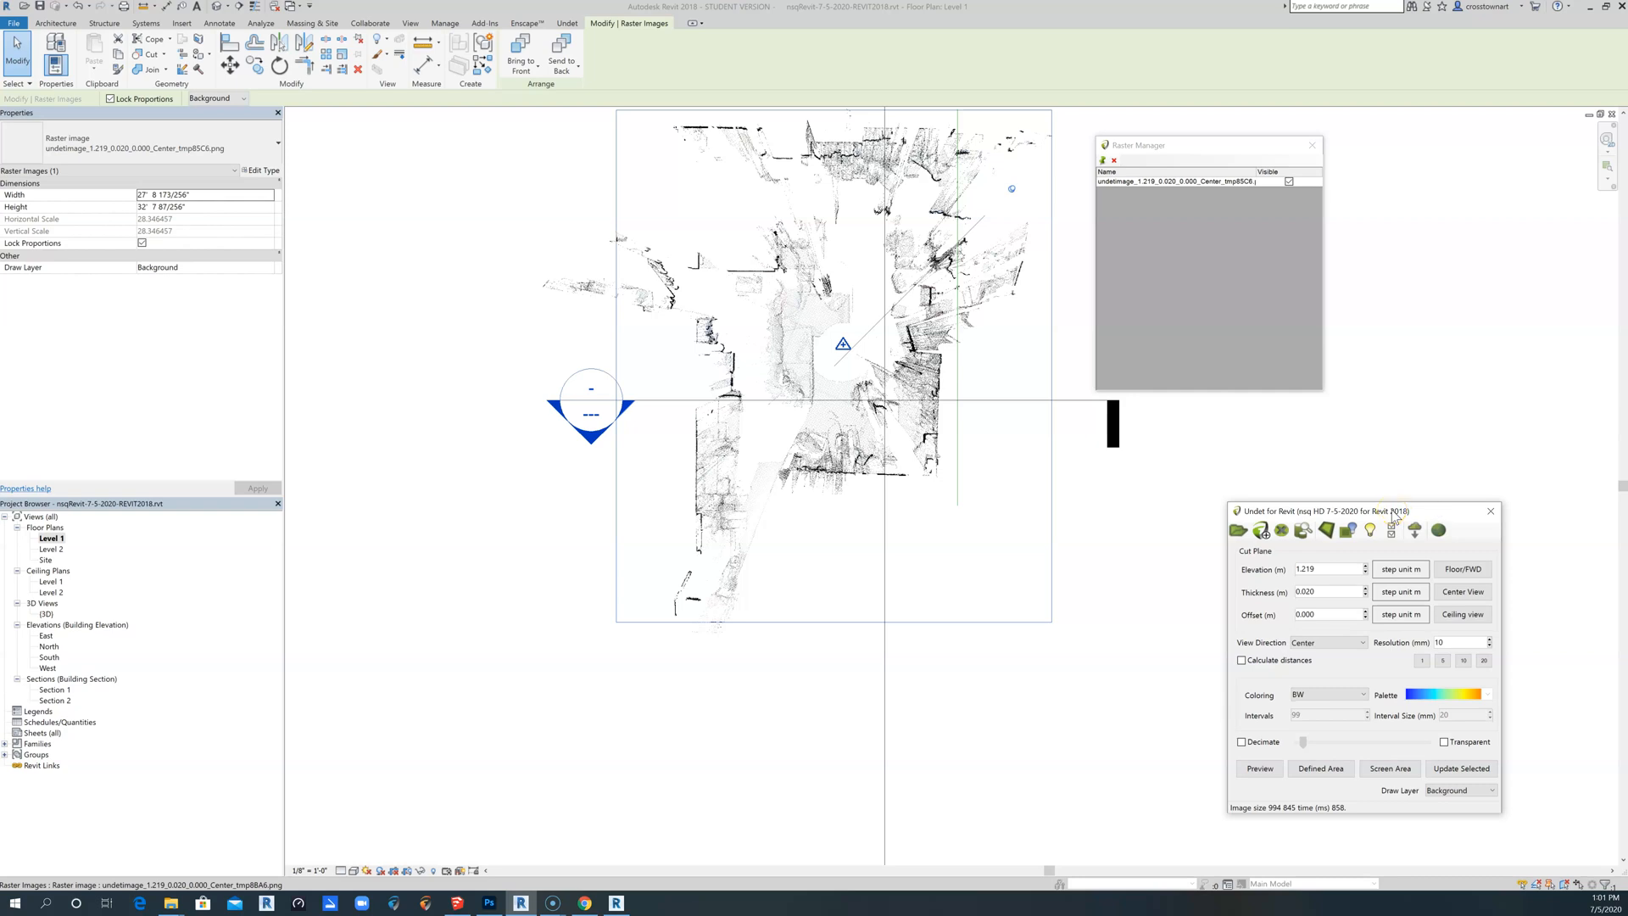
{"action": "scroll", "coordinate": [846, 592], "scroll_direction": "down", "scroll_amount": 1}
{"action": "scroll", "coordinate": [571, 646], "scroll_direction": "down", "scroll_amount": 1}
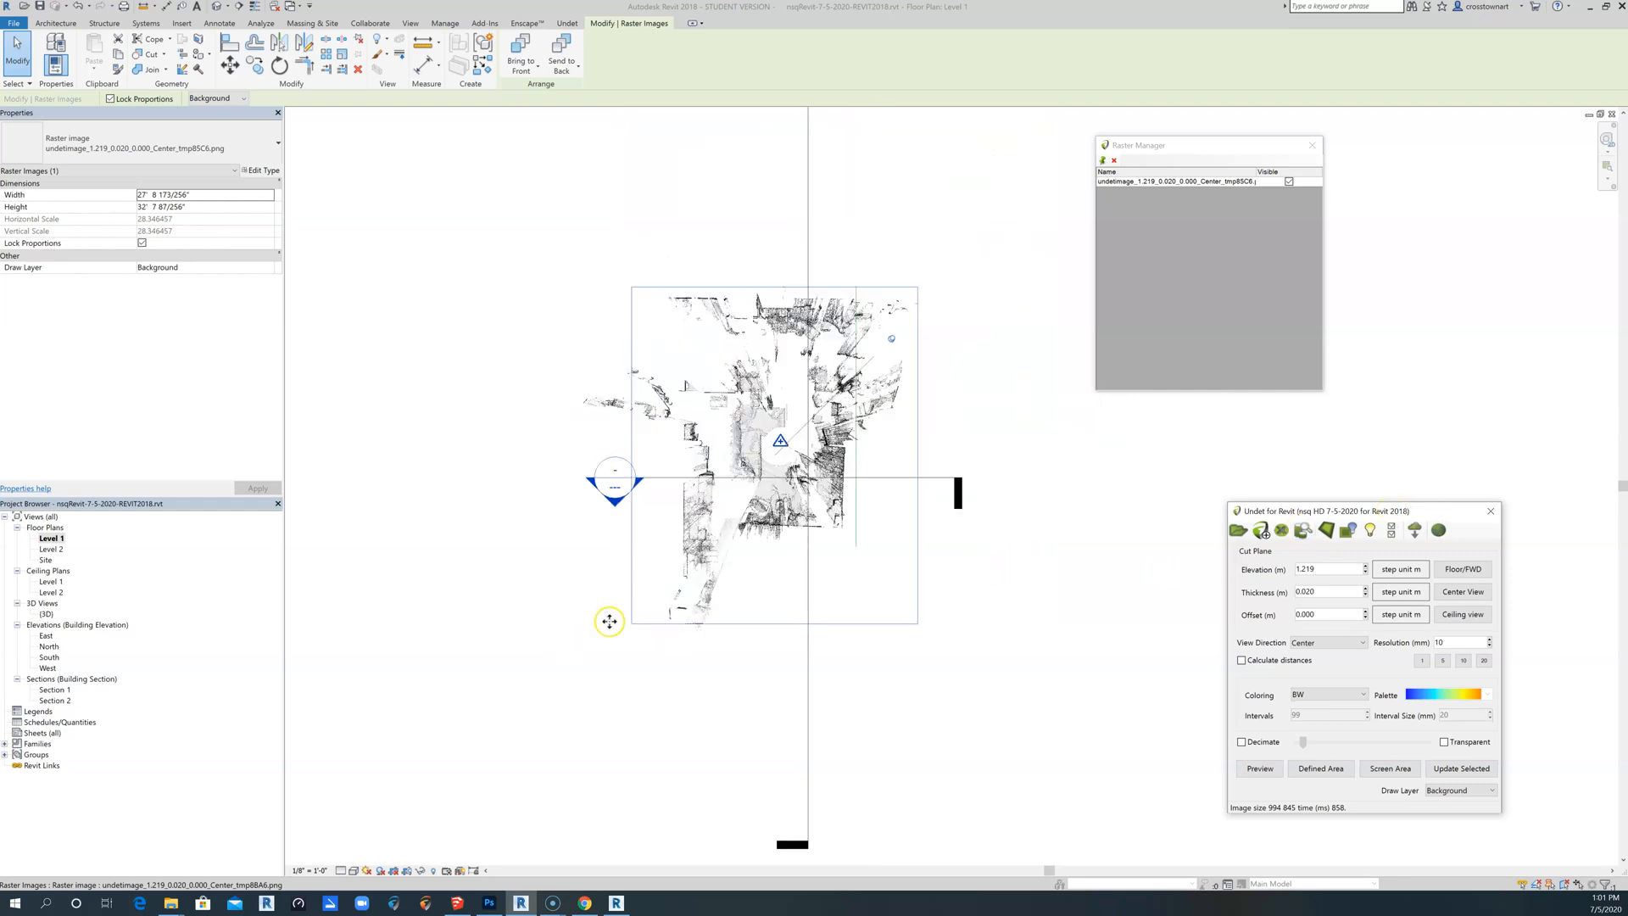
{"action": "scroll", "coordinate": [566, 592], "scroll_direction": "down", "scroll_amount": 2}
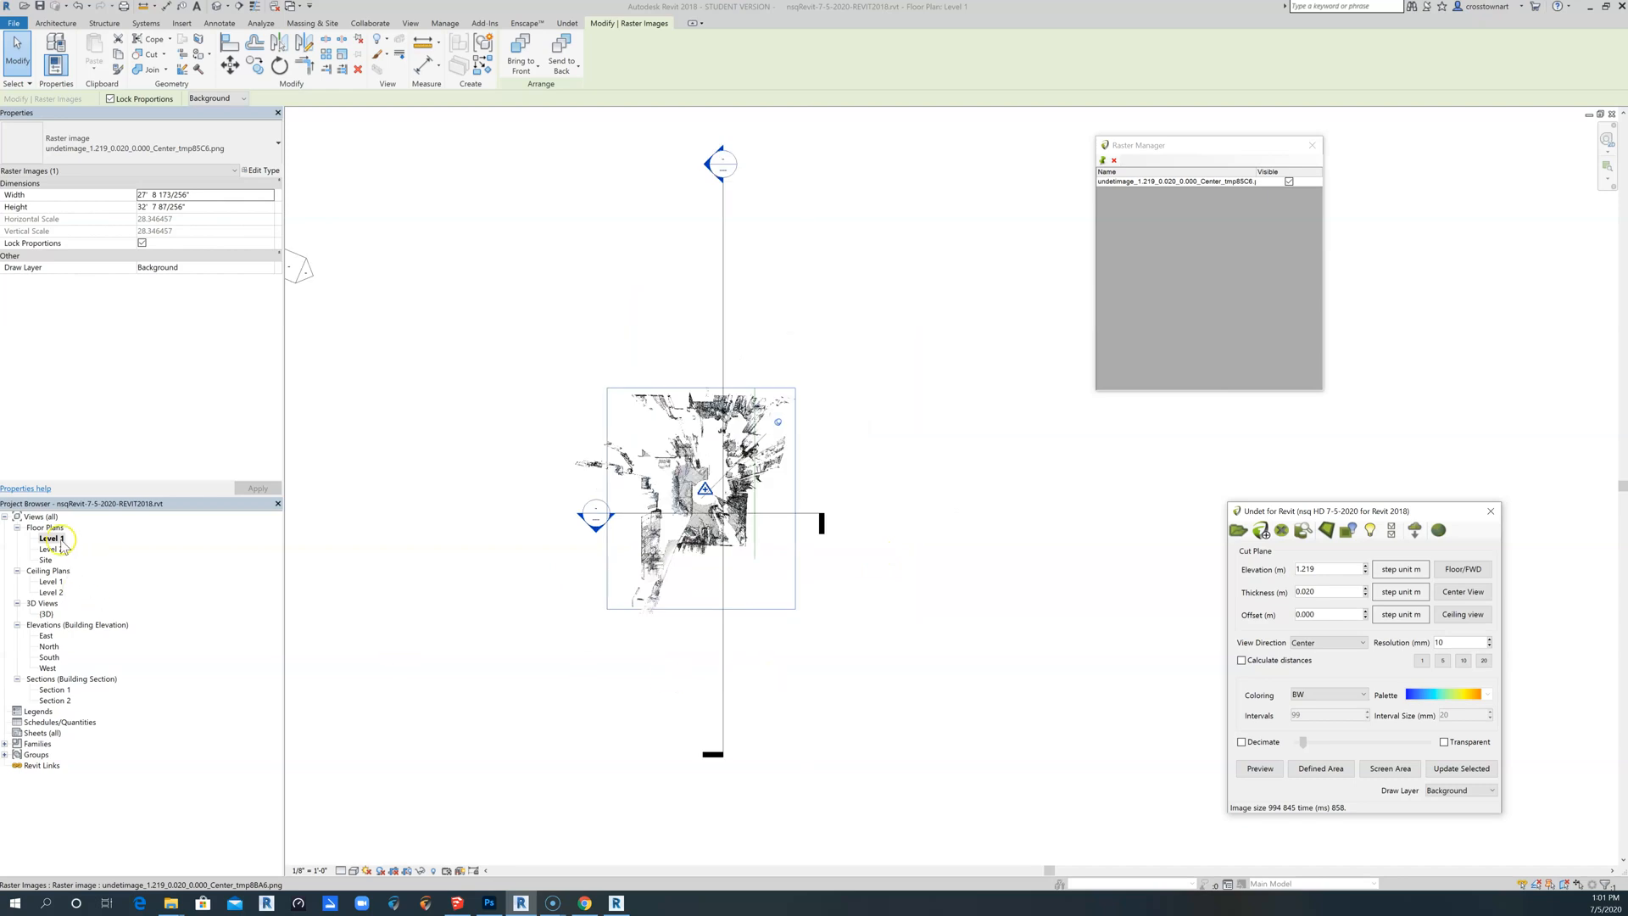
{"action": "scroll", "coordinate": [664, 476], "scroll_direction": "up", "scroll_amount": 3}
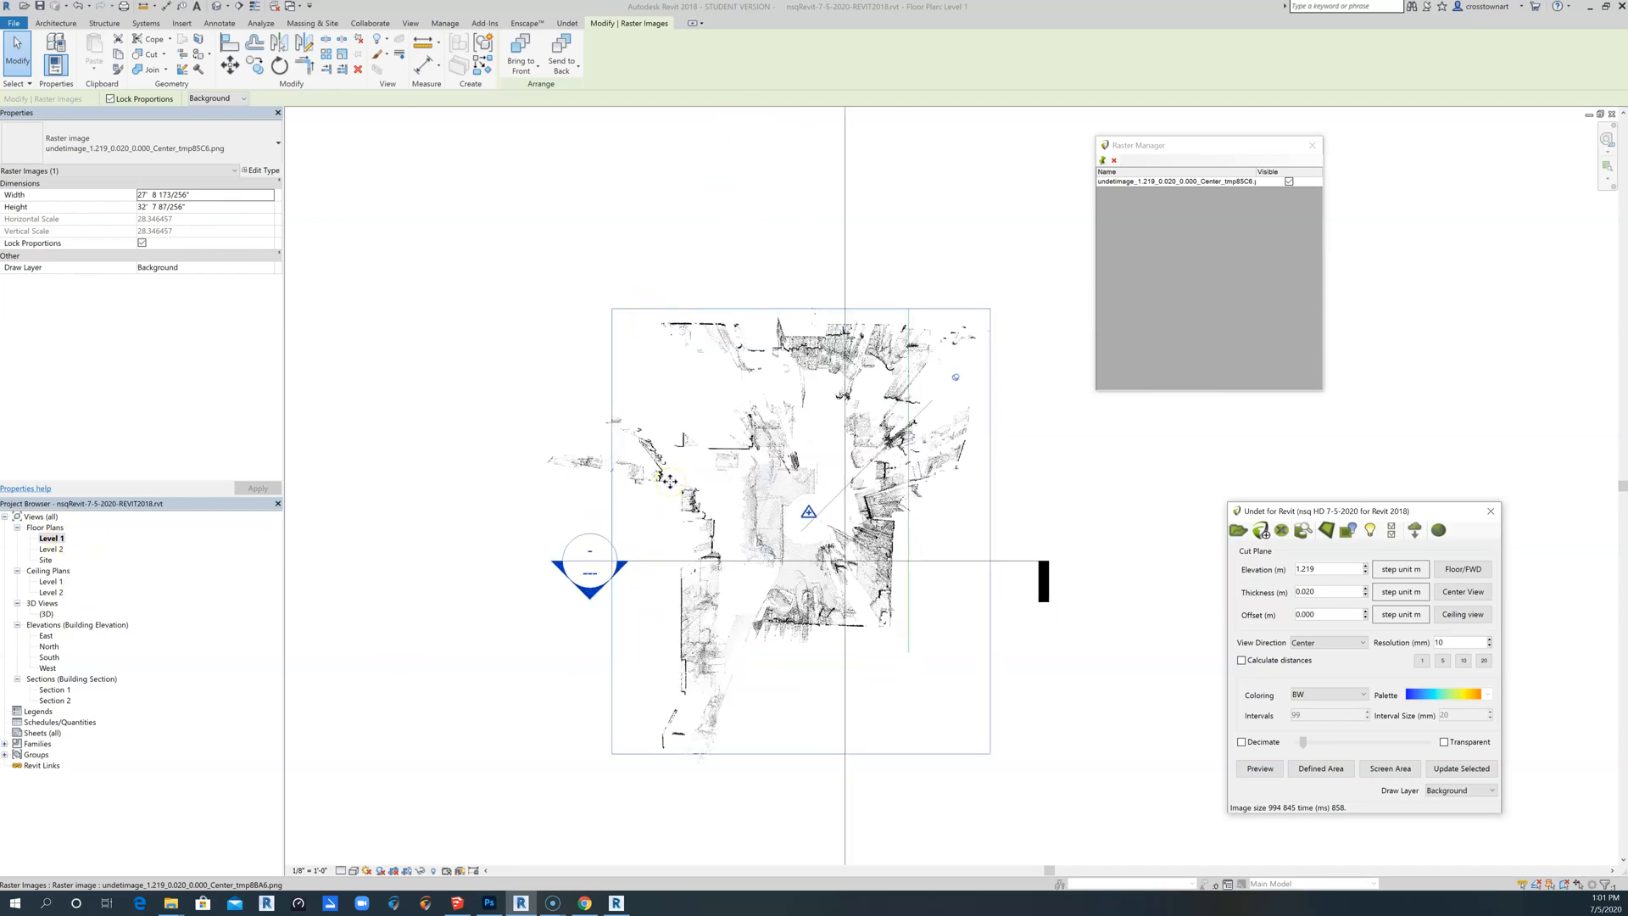
{"action": "scroll", "coordinate": [670, 481], "scroll_direction": "down", "scroll_amount": 2}
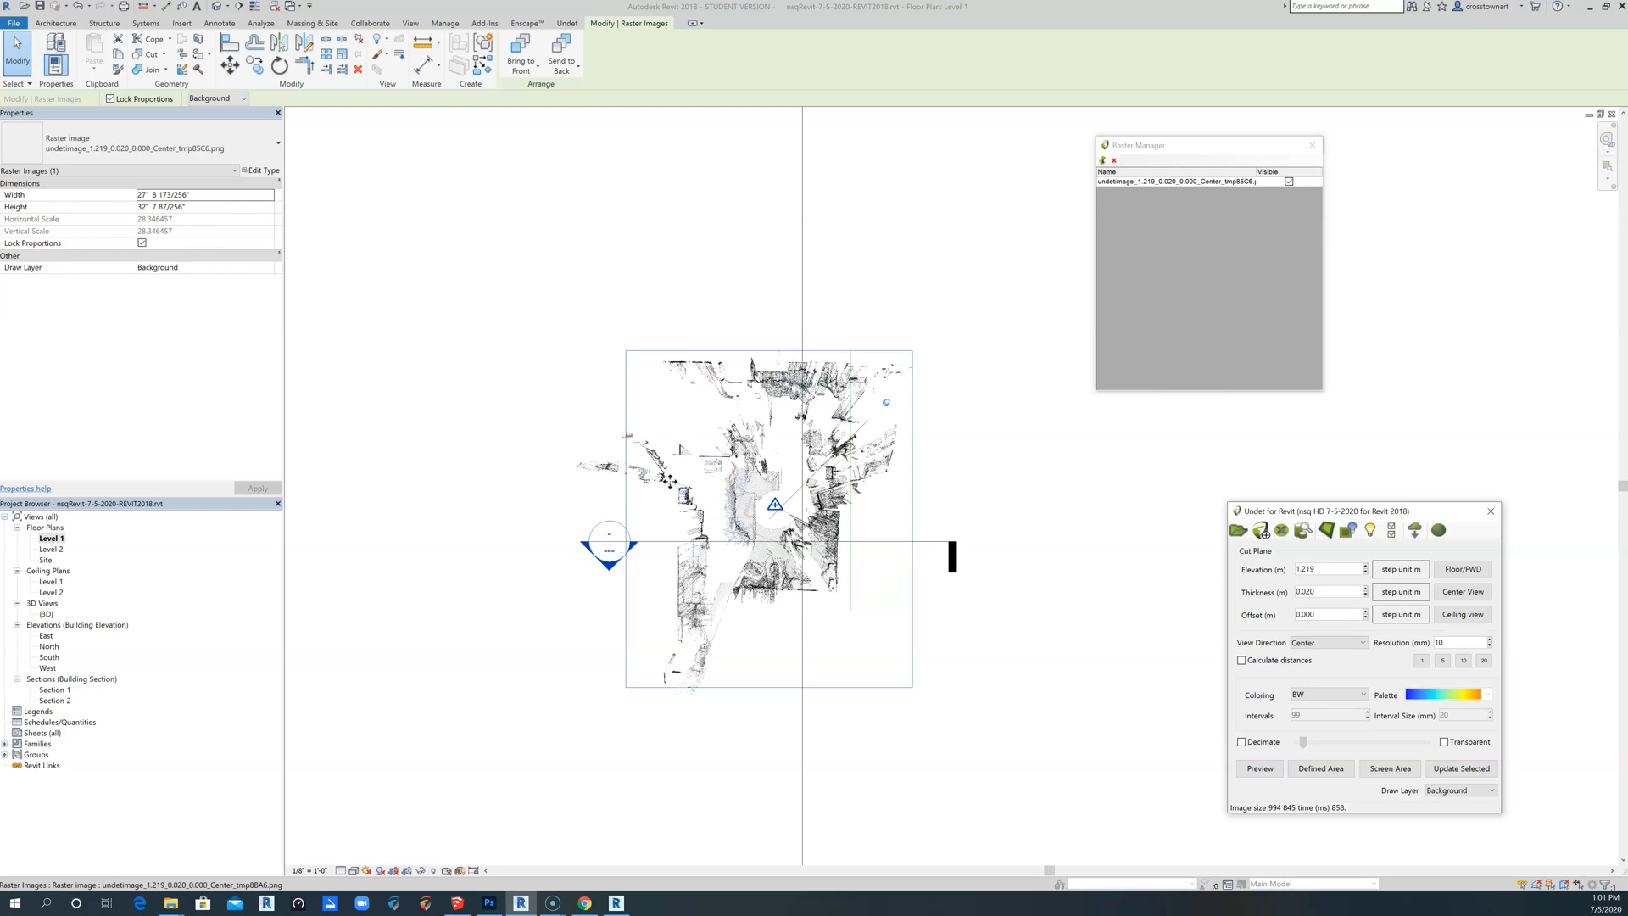
Set the cut plane elevation to 2.4 m, regenerate the selected Level 1 slice image, and inspect the new slice.
{"action": "left_click", "coordinate": [1330, 573]}
{"action": "left_click_drag", "start_coordinate": [1329, 568], "coordinate": [1195, 574]}
{"action": "type", "text": "2.4"}
{"action": "left_click", "coordinate": [1337, 591]}
{"action": "left_click", "coordinate": [1456, 768]}
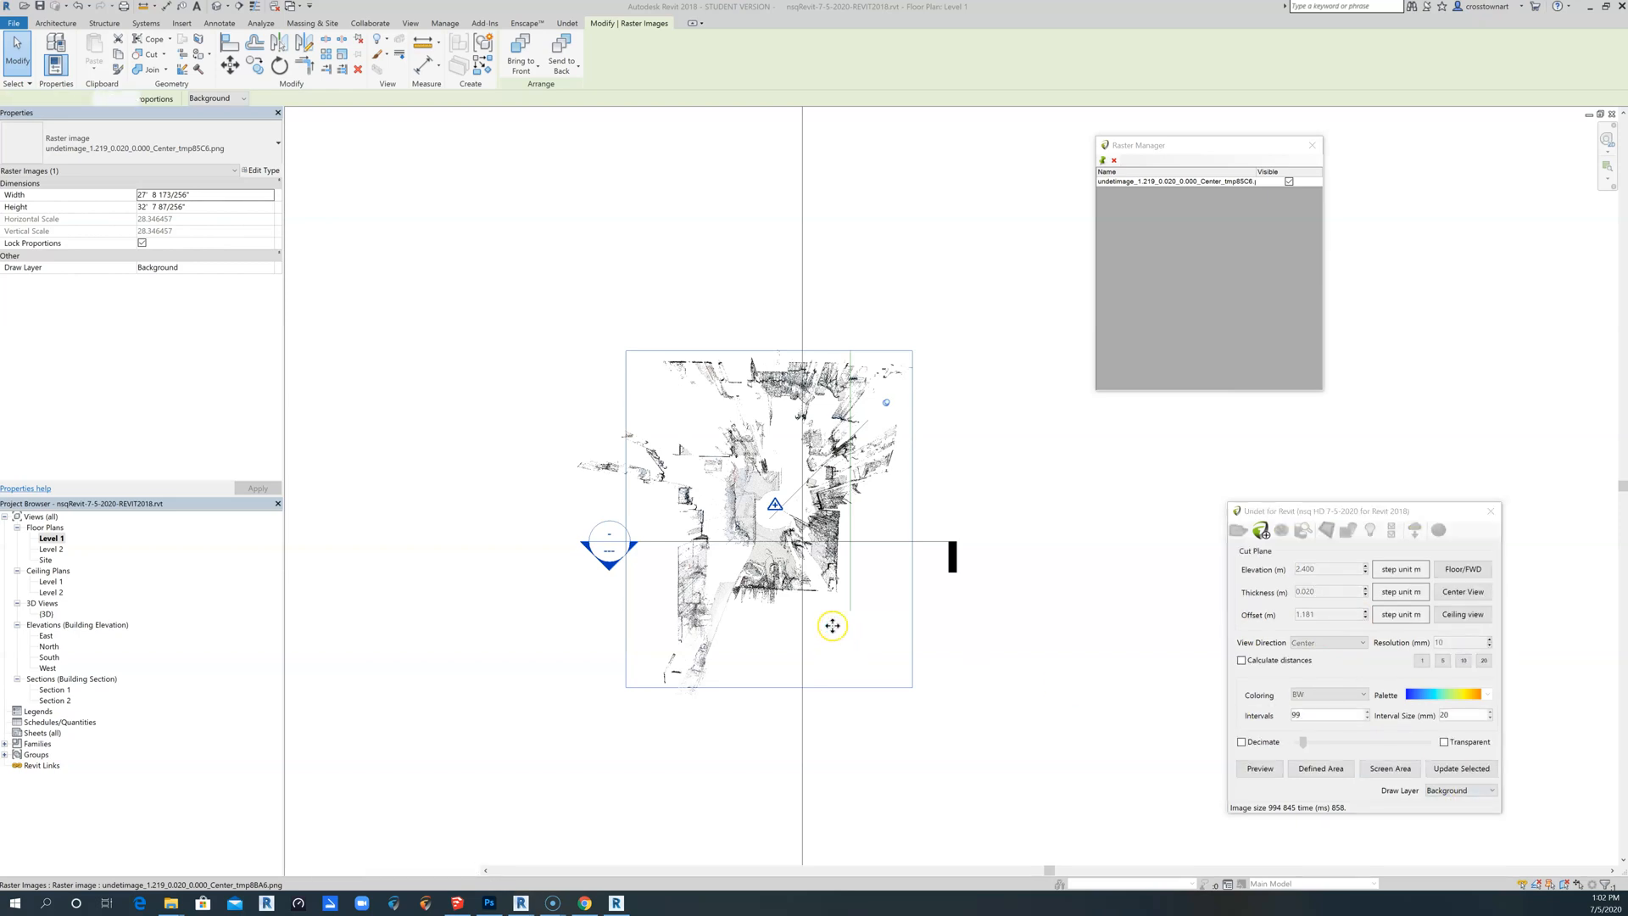
{"action": "scroll", "coordinate": [839, 602], "scroll_direction": "up", "scroll_amount": 3}
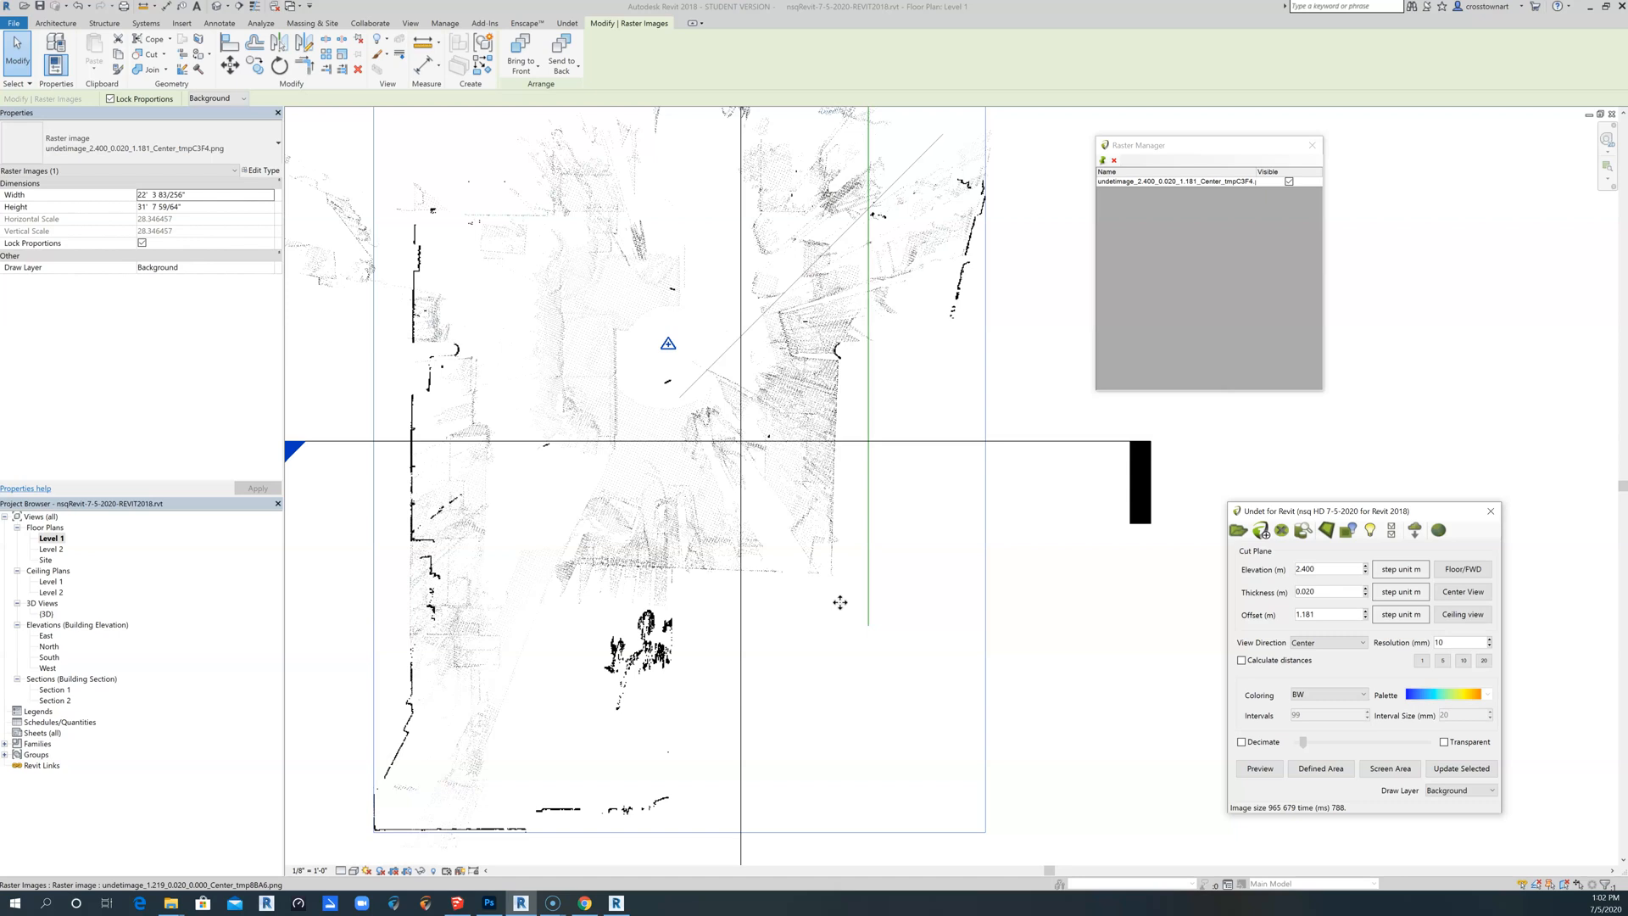
{"action": "scroll", "coordinate": [785, 570], "scroll_direction": "down", "scroll_amount": 3}
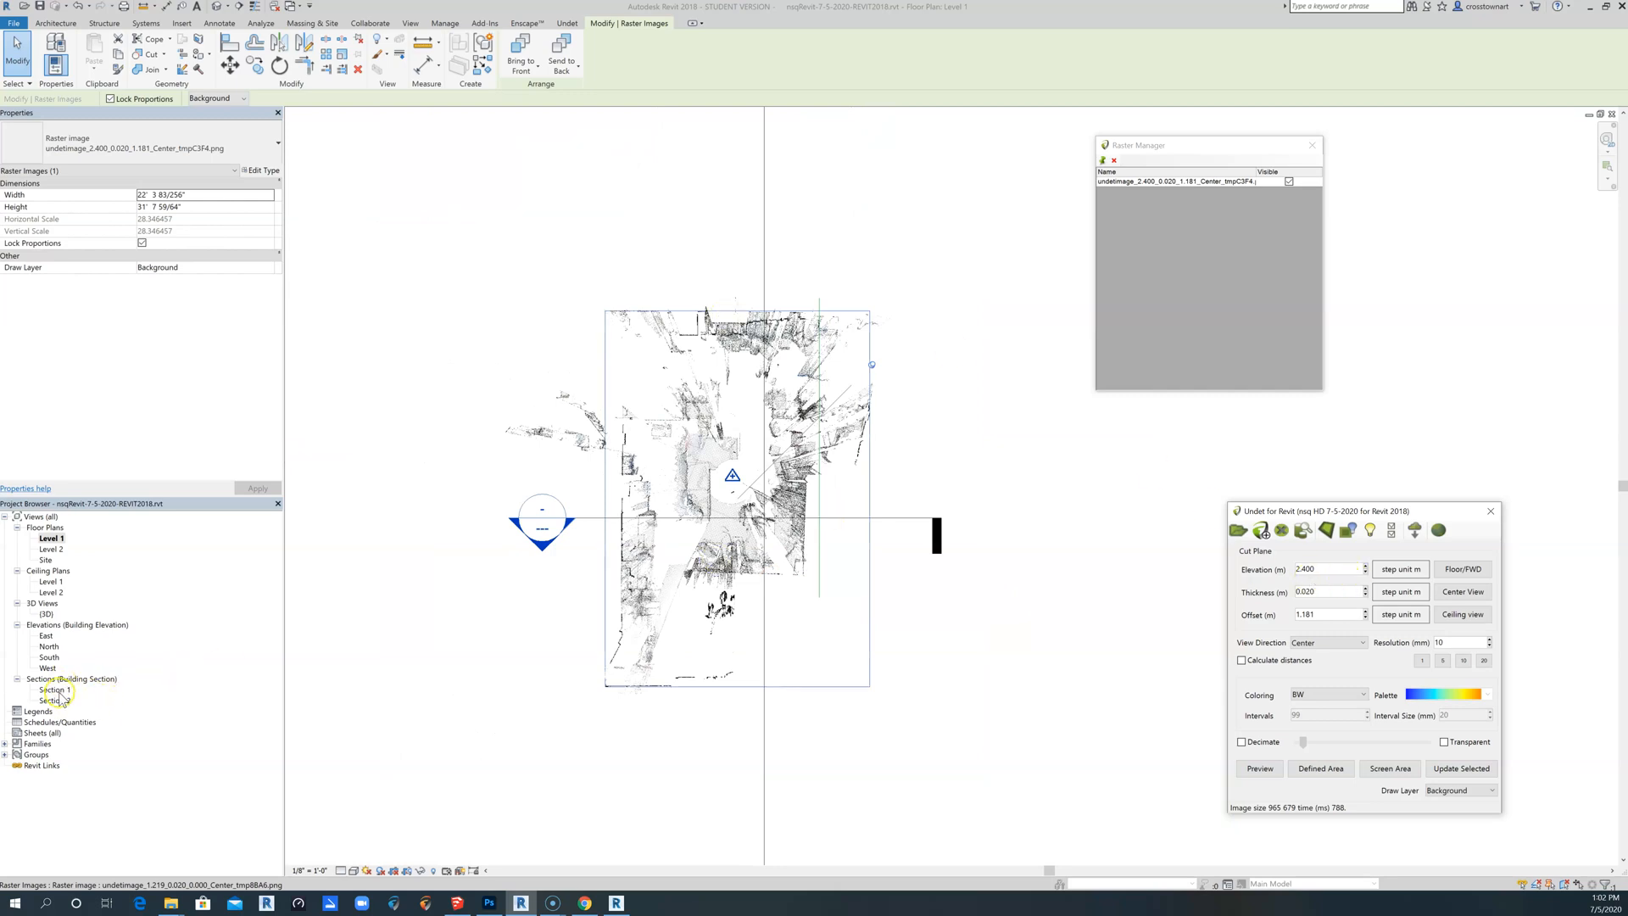
Open the East elevation and inspect the point cloud slice image between Level 1 and Level 2.
{"action": "double_click", "coordinate": [46, 636]}
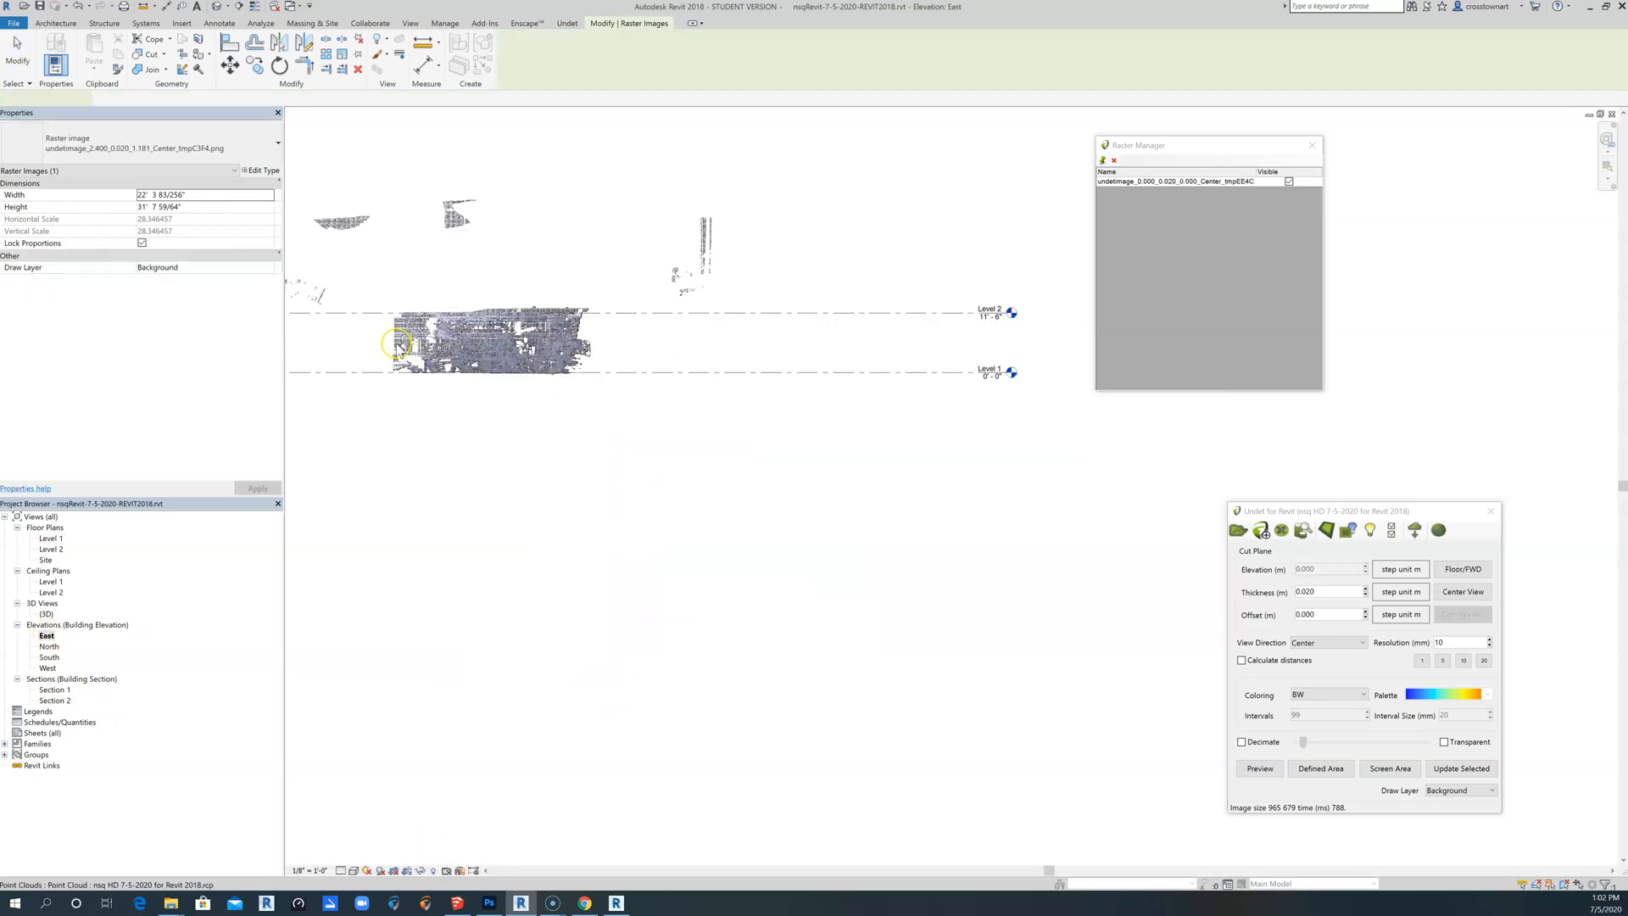
{"action": "scroll", "coordinate": [375, 331], "scroll_direction": "up", "scroll_amount": 5}
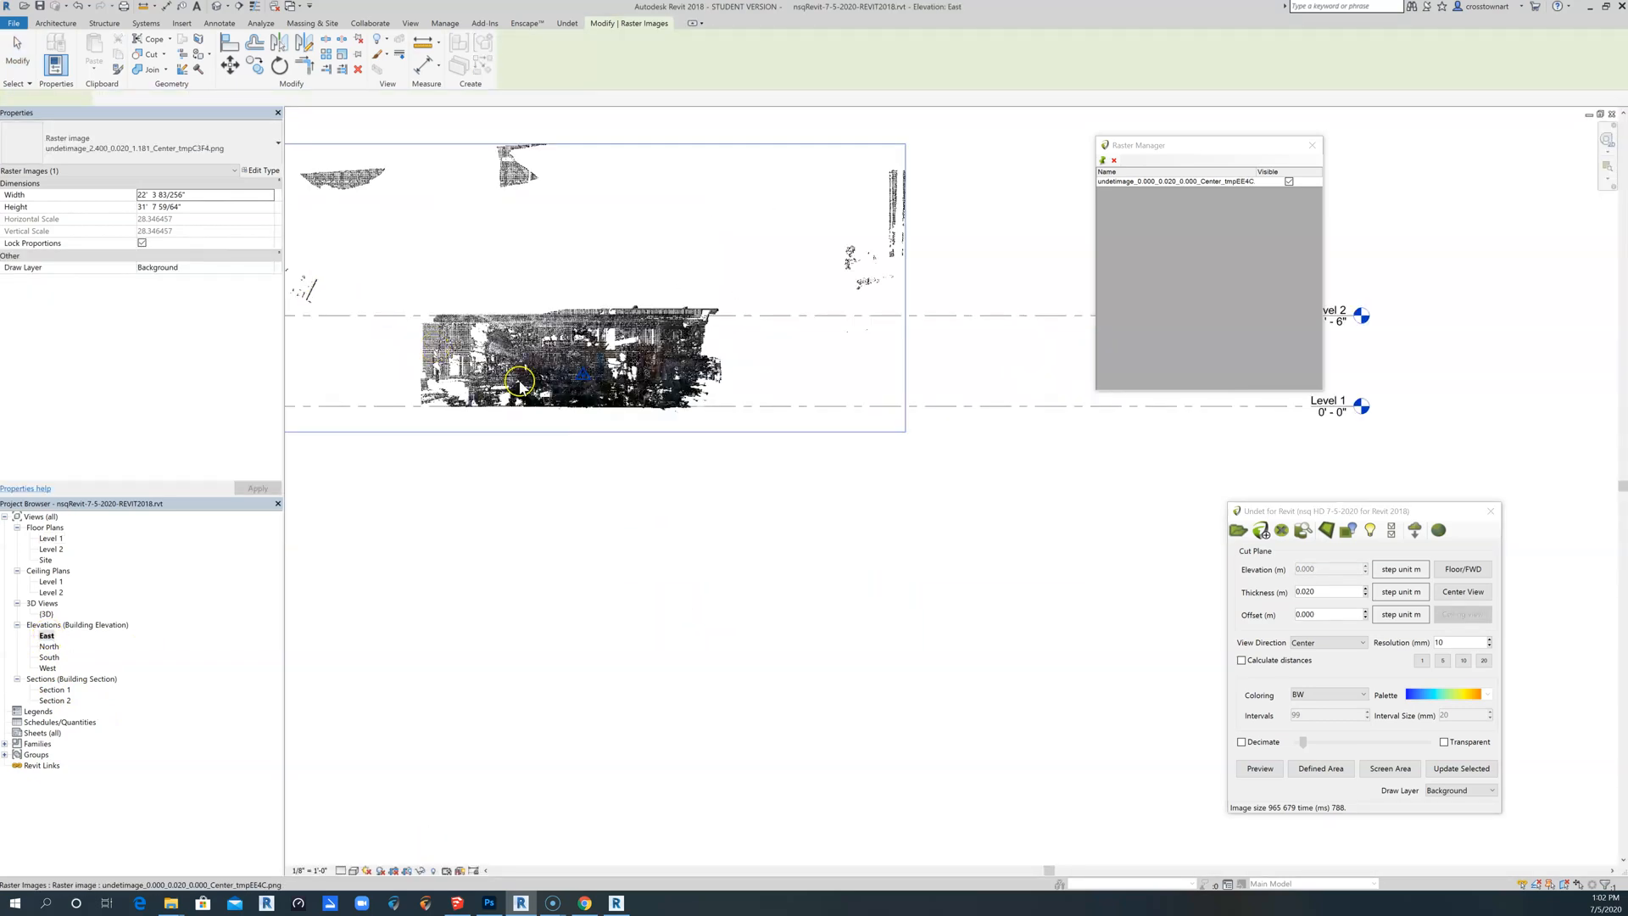
{"action": "scroll", "coordinate": [595, 411], "scroll_direction": "up", "scroll_amount": 6}
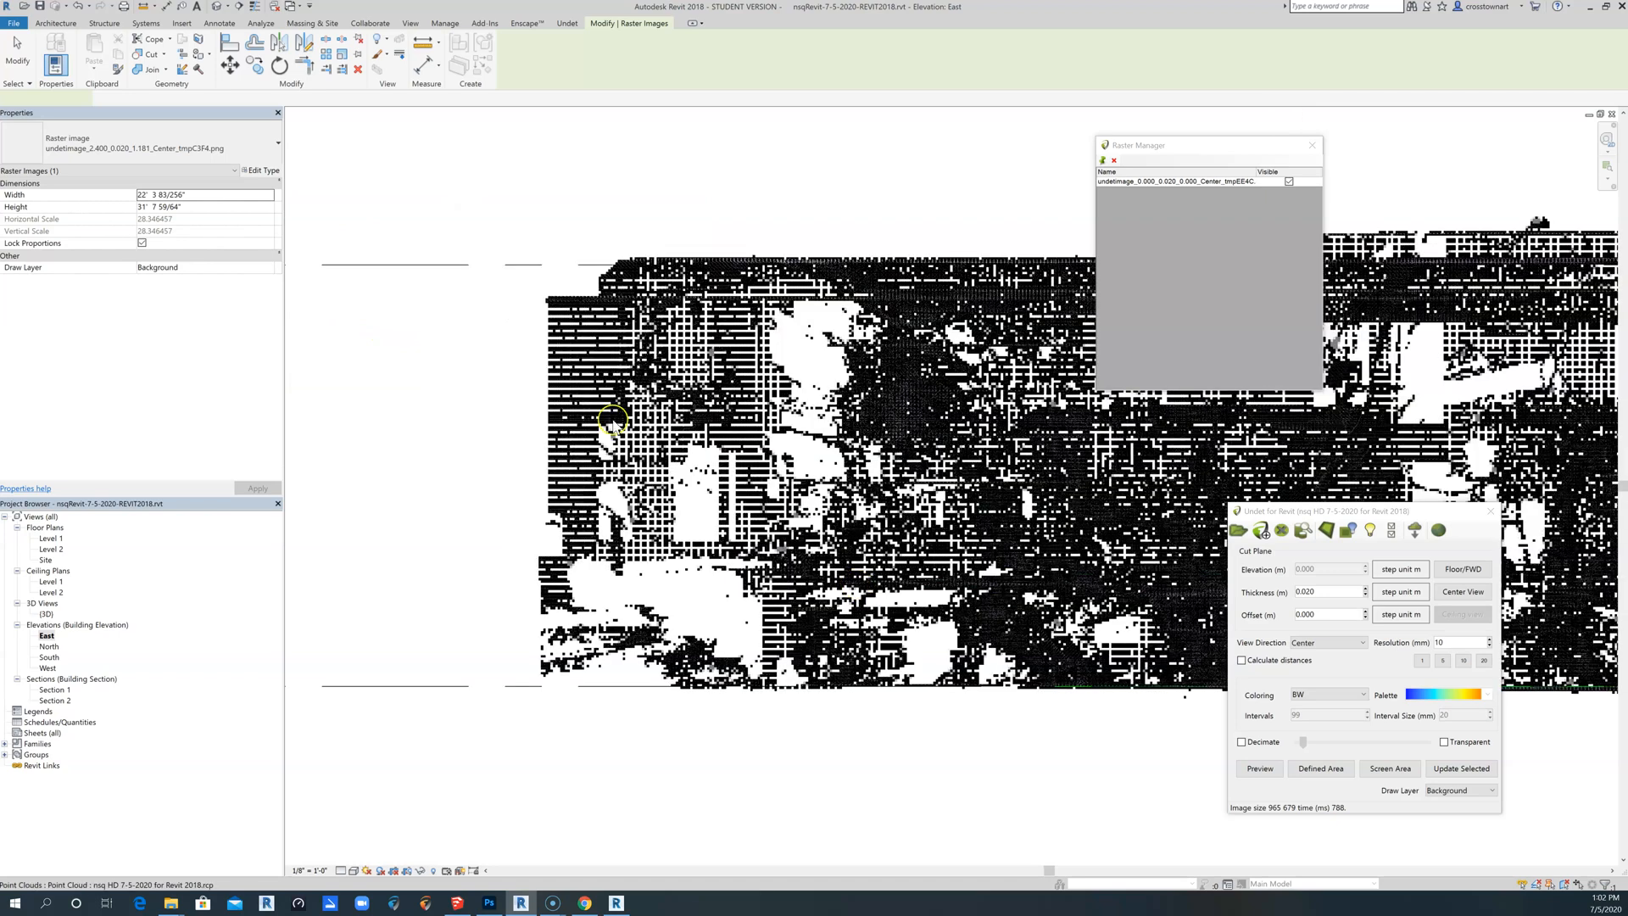
{"action": "scroll", "coordinate": [575, 450], "scroll_direction": "down", "scroll_amount": 5}
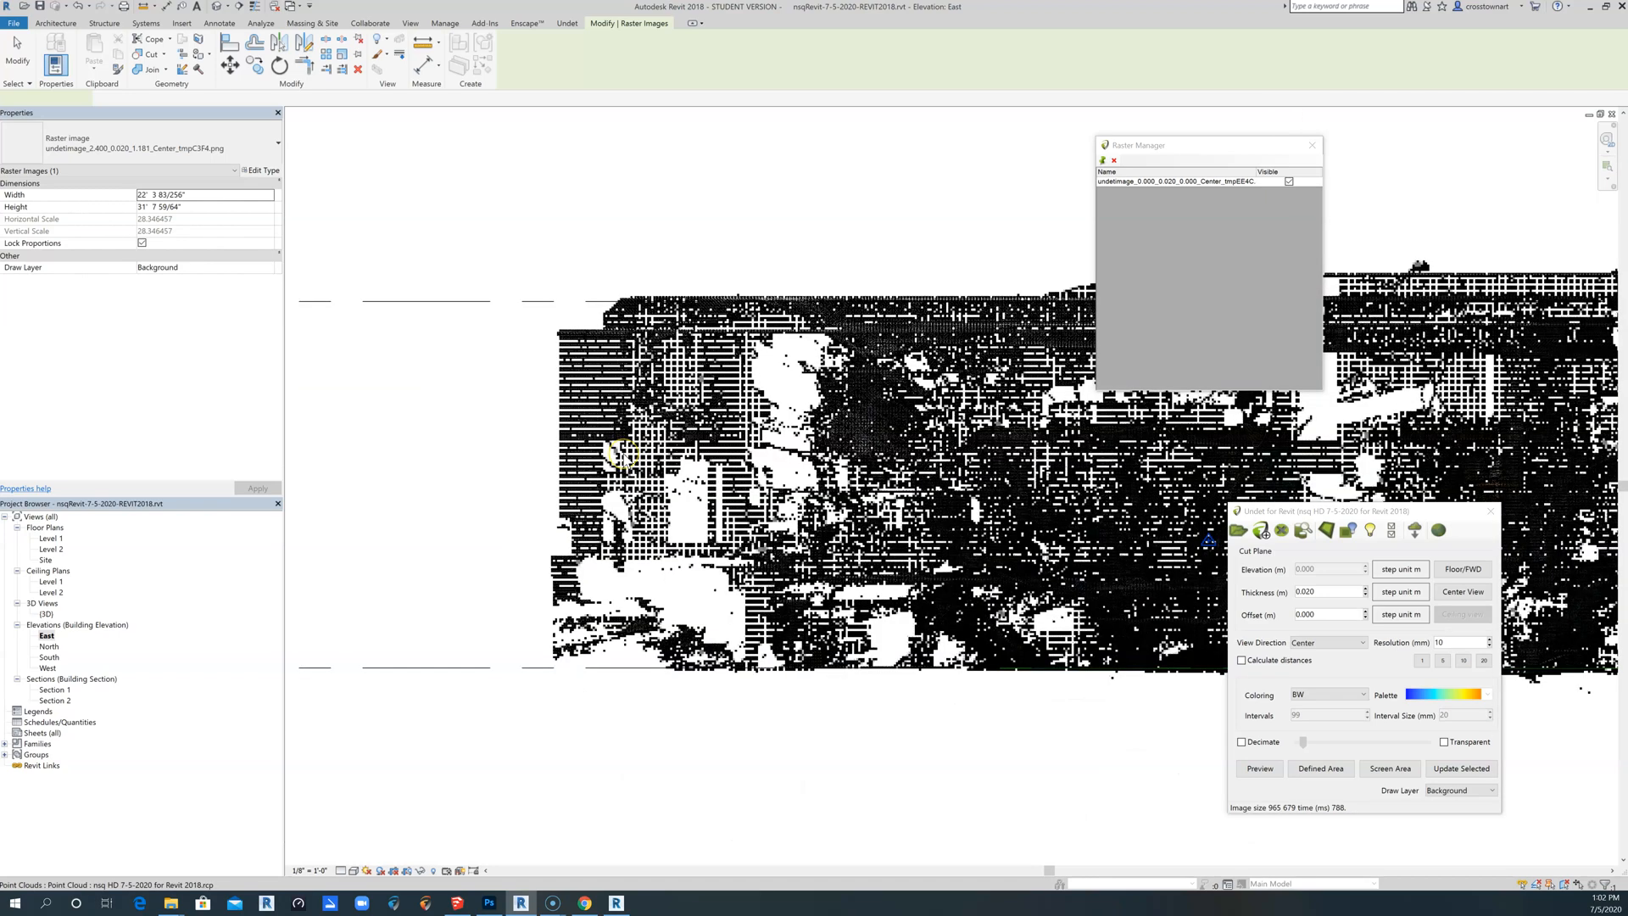
Set the slice coloring to Intensity and try to update the East elevation's raster image with it.
{"action": "left_click", "coordinate": [912, 619]}
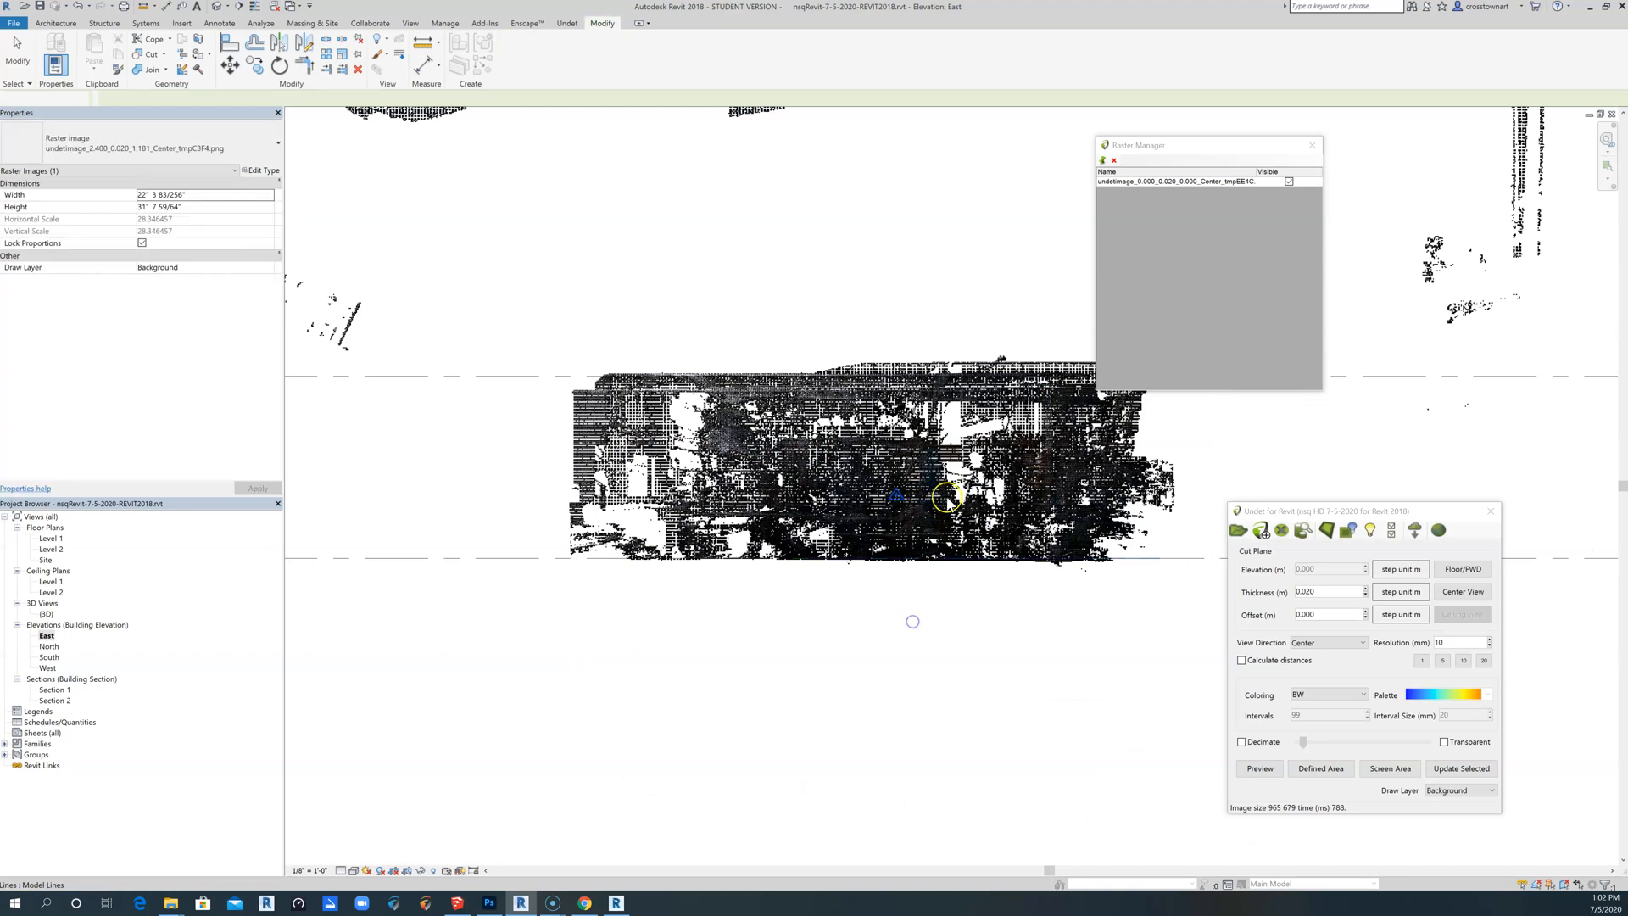
{"action": "left_click", "coordinate": [957, 494]}
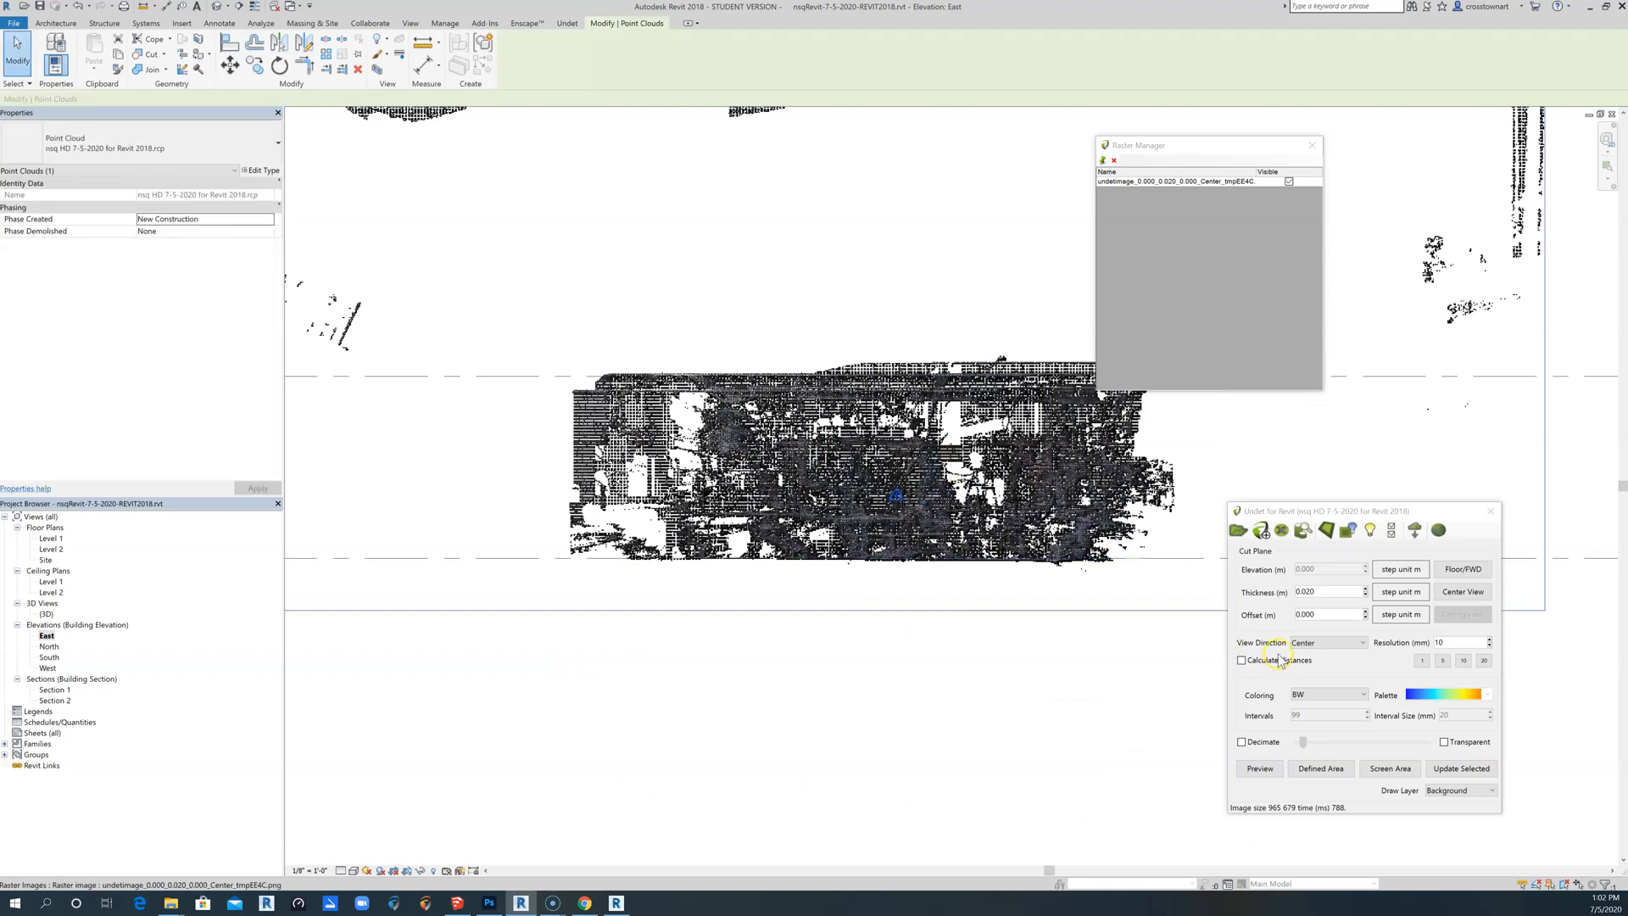
{"action": "left_click", "coordinate": [1315, 695]}
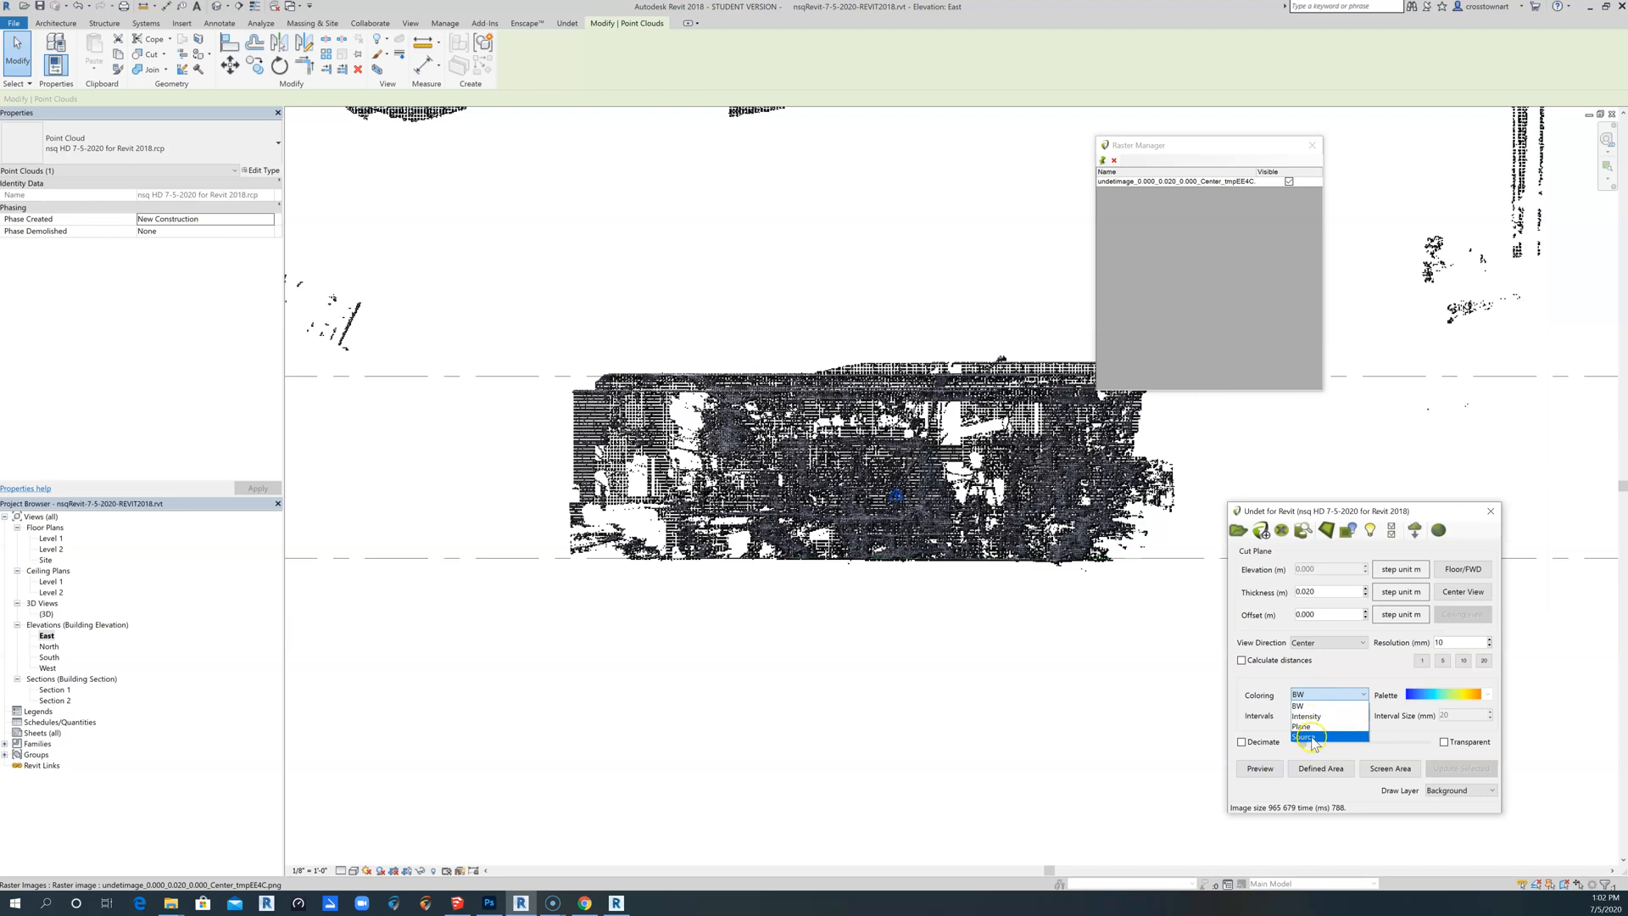
{"action": "left_click", "coordinate": [1310, 716]}
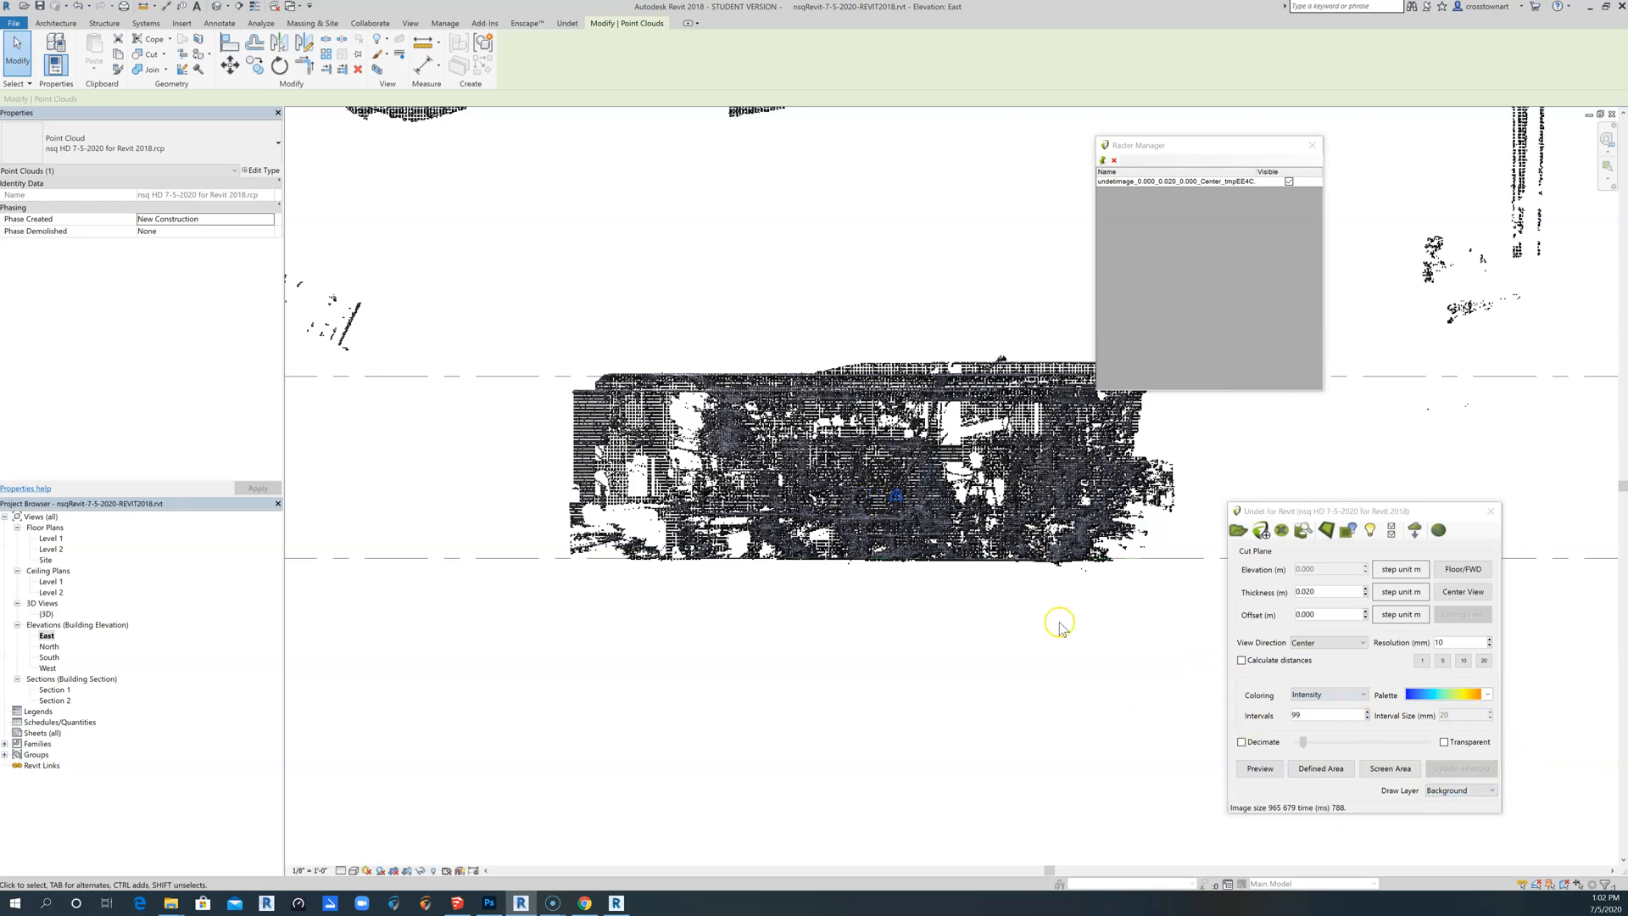
{"action": "left_click", "coordinate": [1040, 579]}
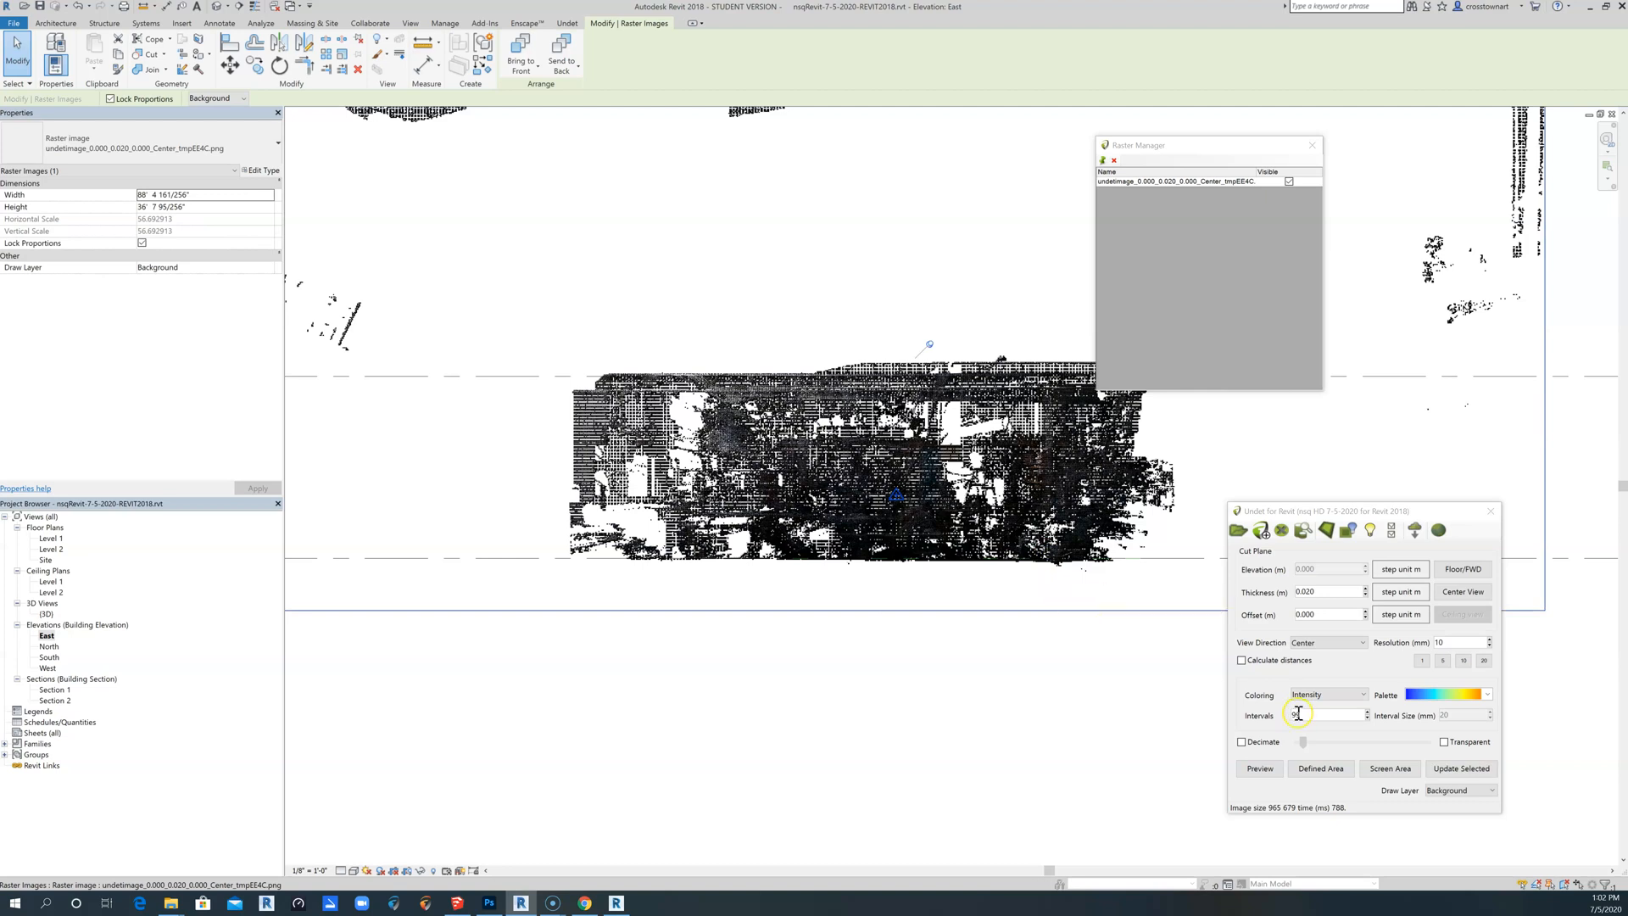
{"action": "left_click", "coordinate": [1462, 768]}
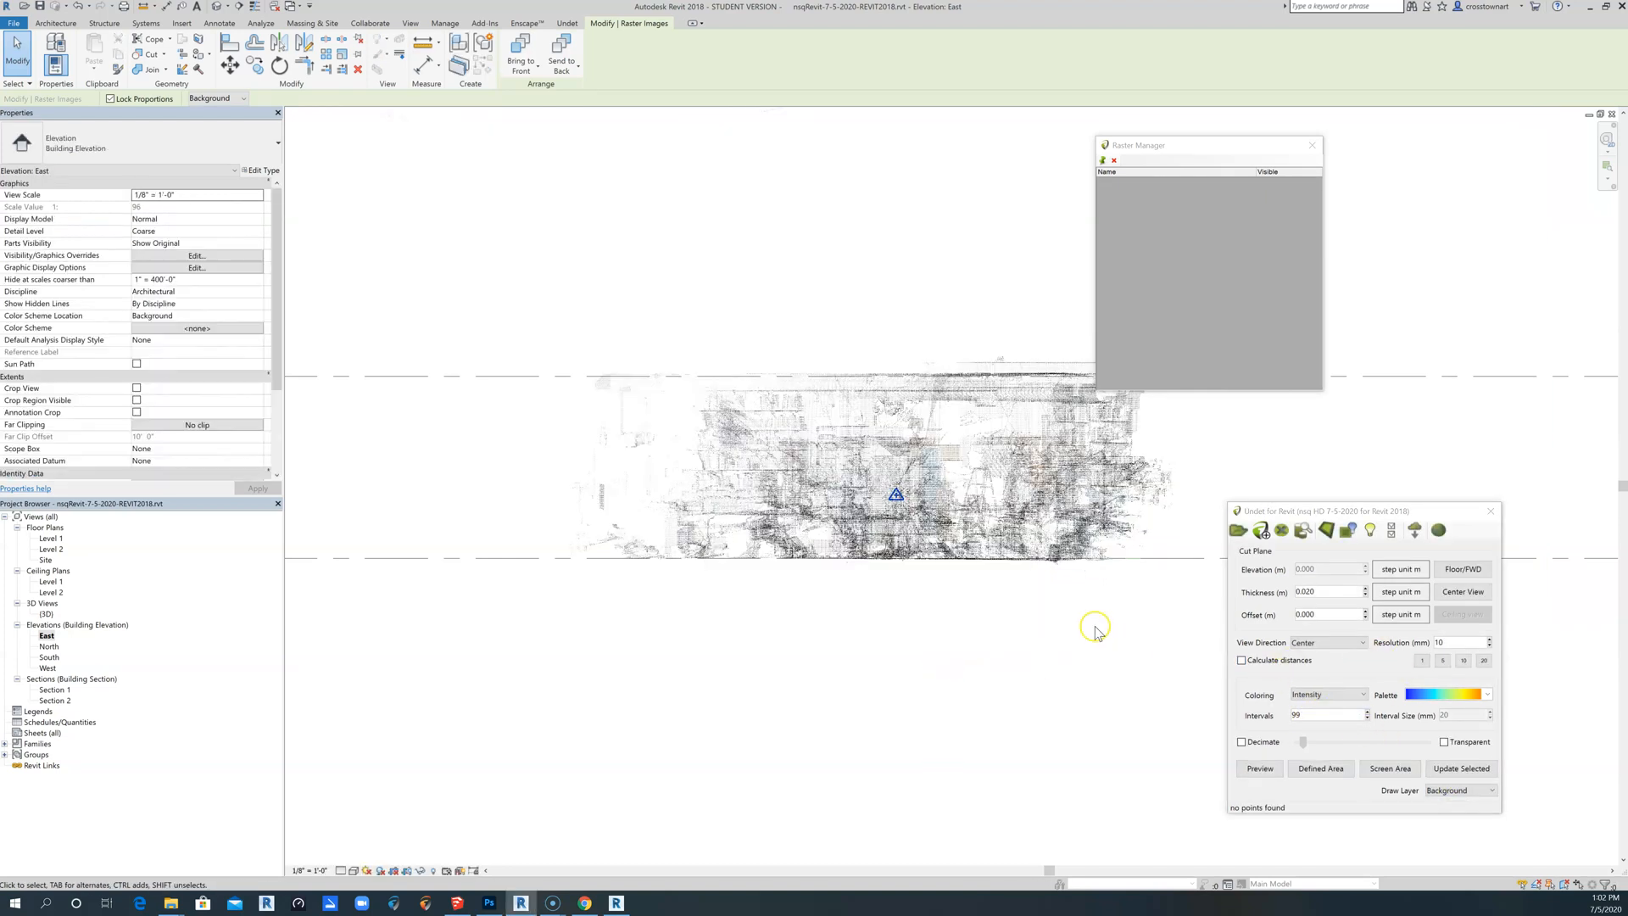
Examine the point cloud in the East elevation, both close up and across the full extent of the levels.
{"action": "scroll", "coordinate": [920, 512], "scroll_direction": "up", "scroll_amount": 3}
{"action": "left_click", "coordinate": [919, 531]}
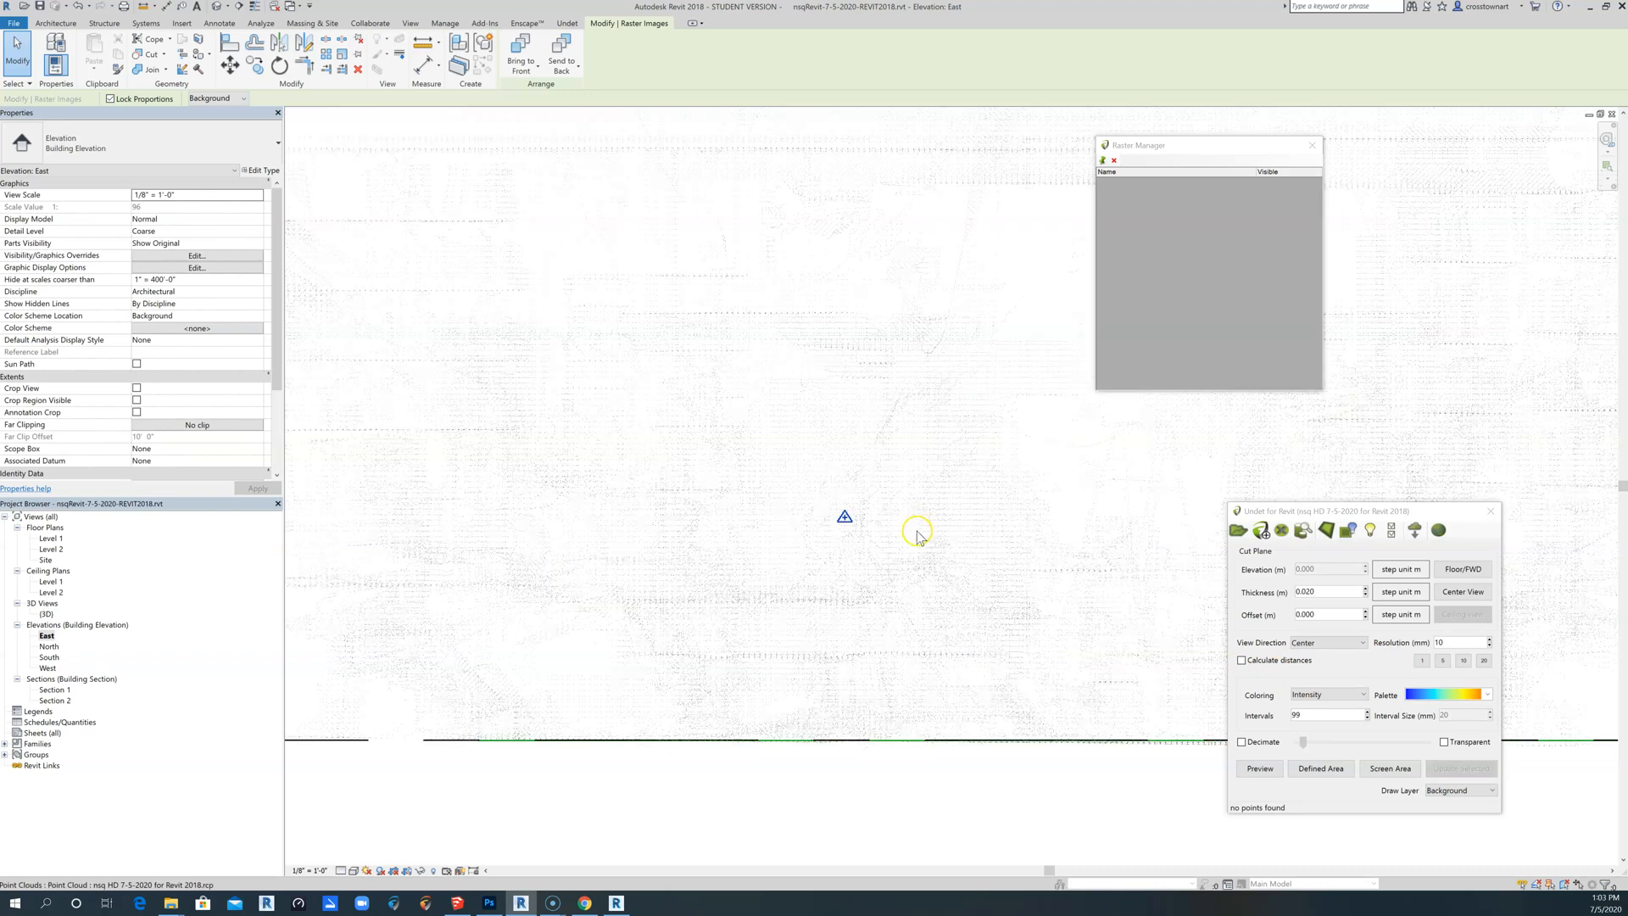
{"action": "scroll", "coordinate": [919, 536], "scroll_direction": "down", "scroll_amount": 4}
{"action": "left_click", "coordinate": [952, 647]}
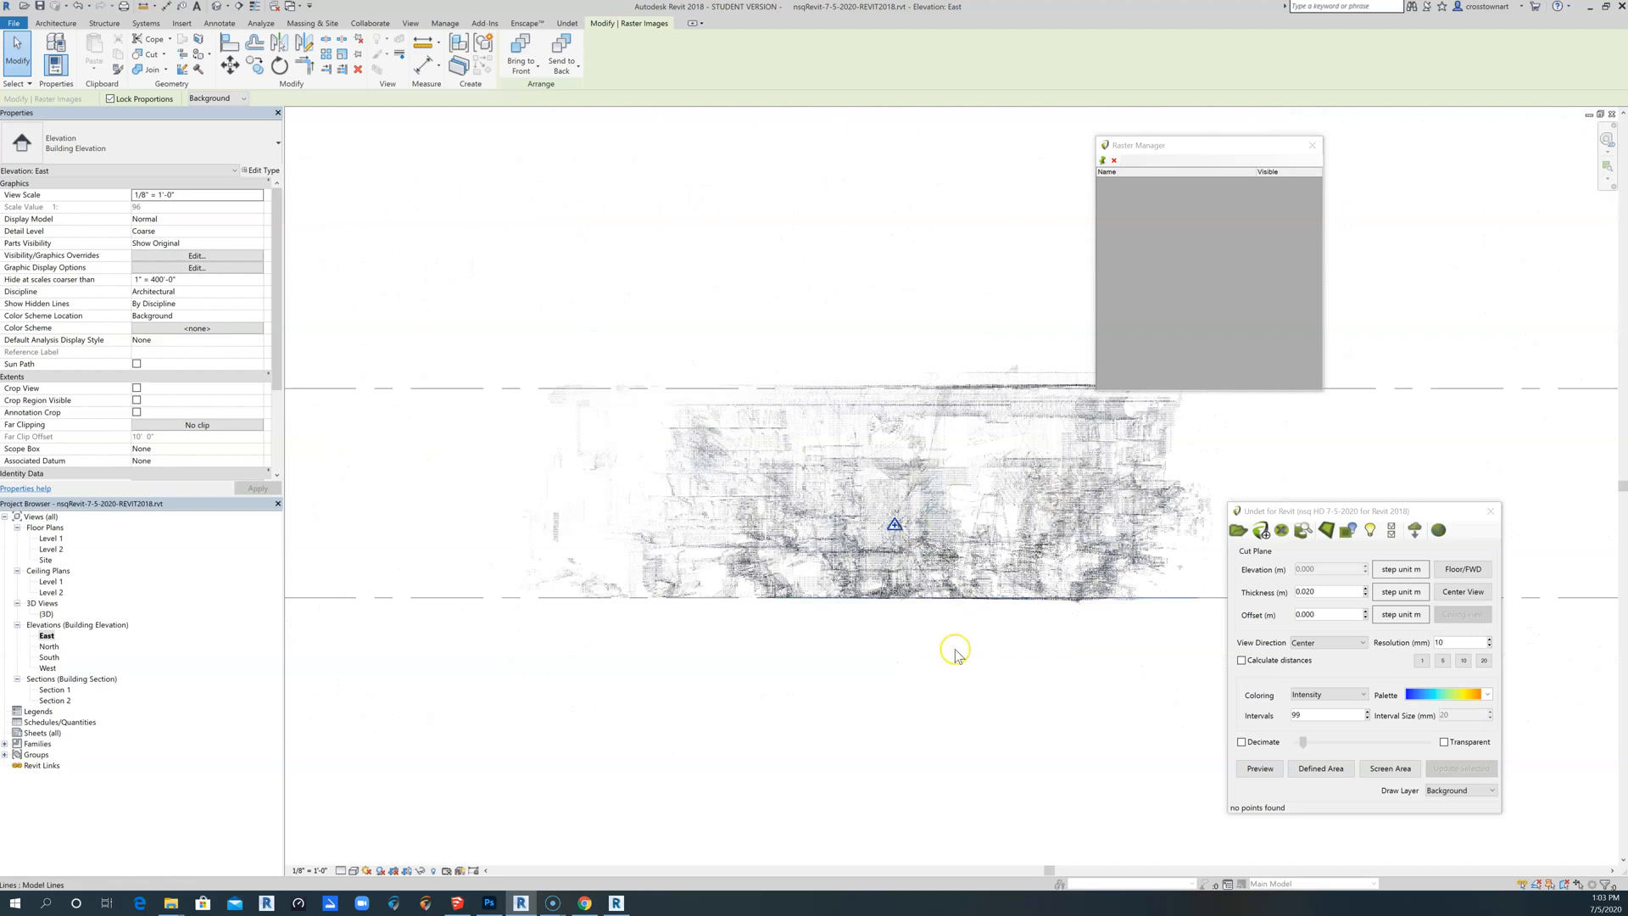
{"action": "left_click", "coordinate": [1046, 442]}
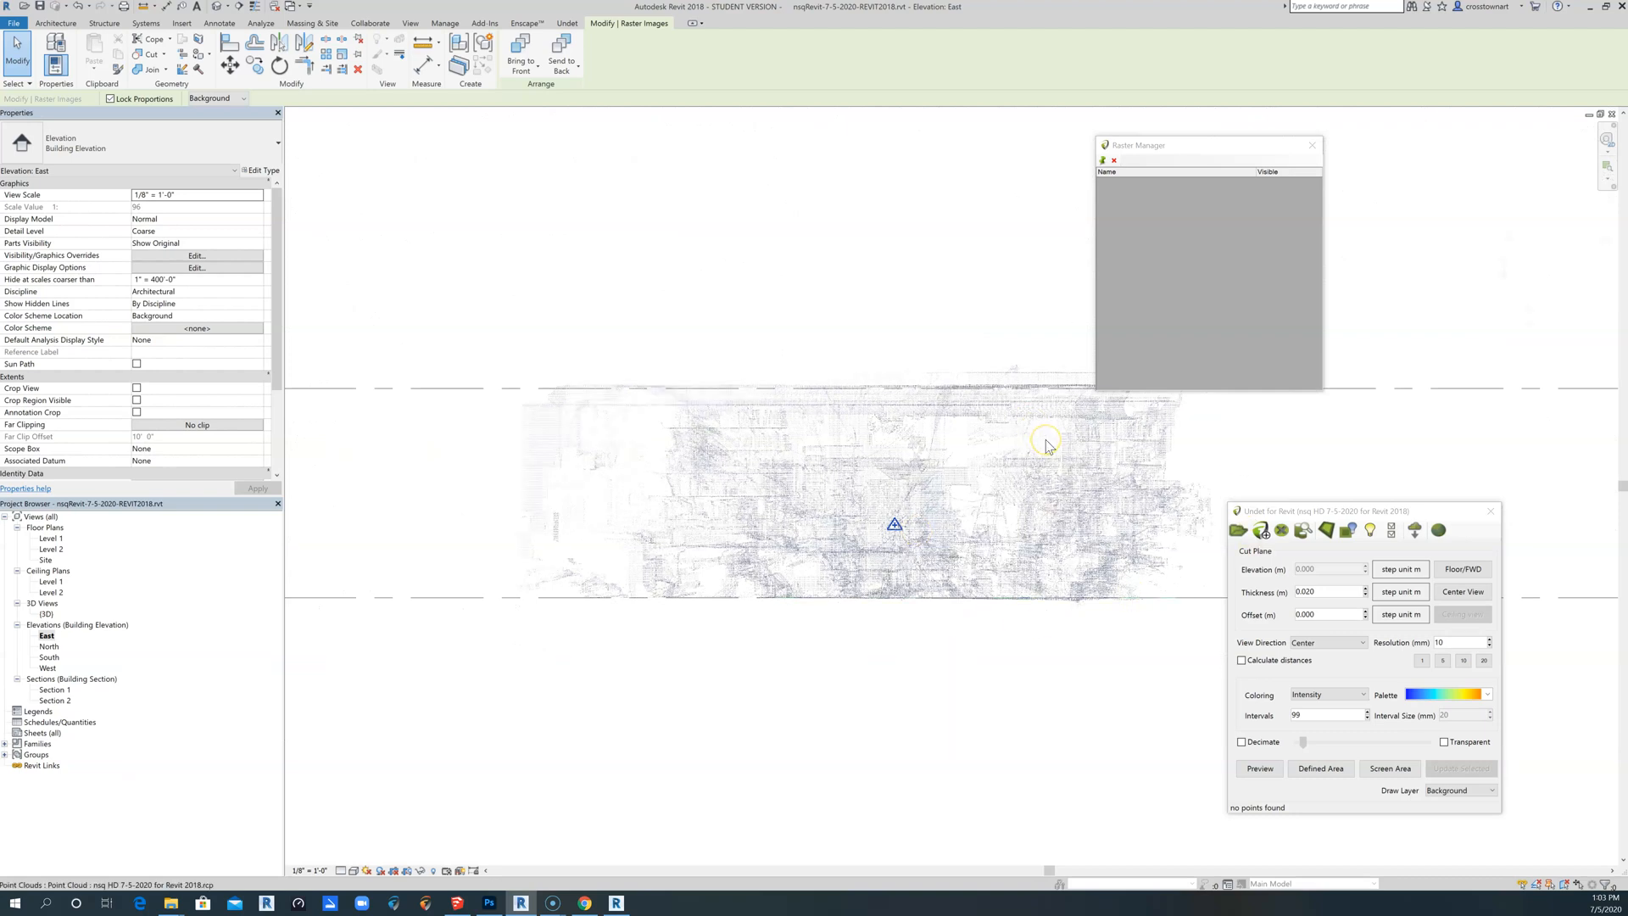
{"action": "left_click", "coordinate": [907, 654]}
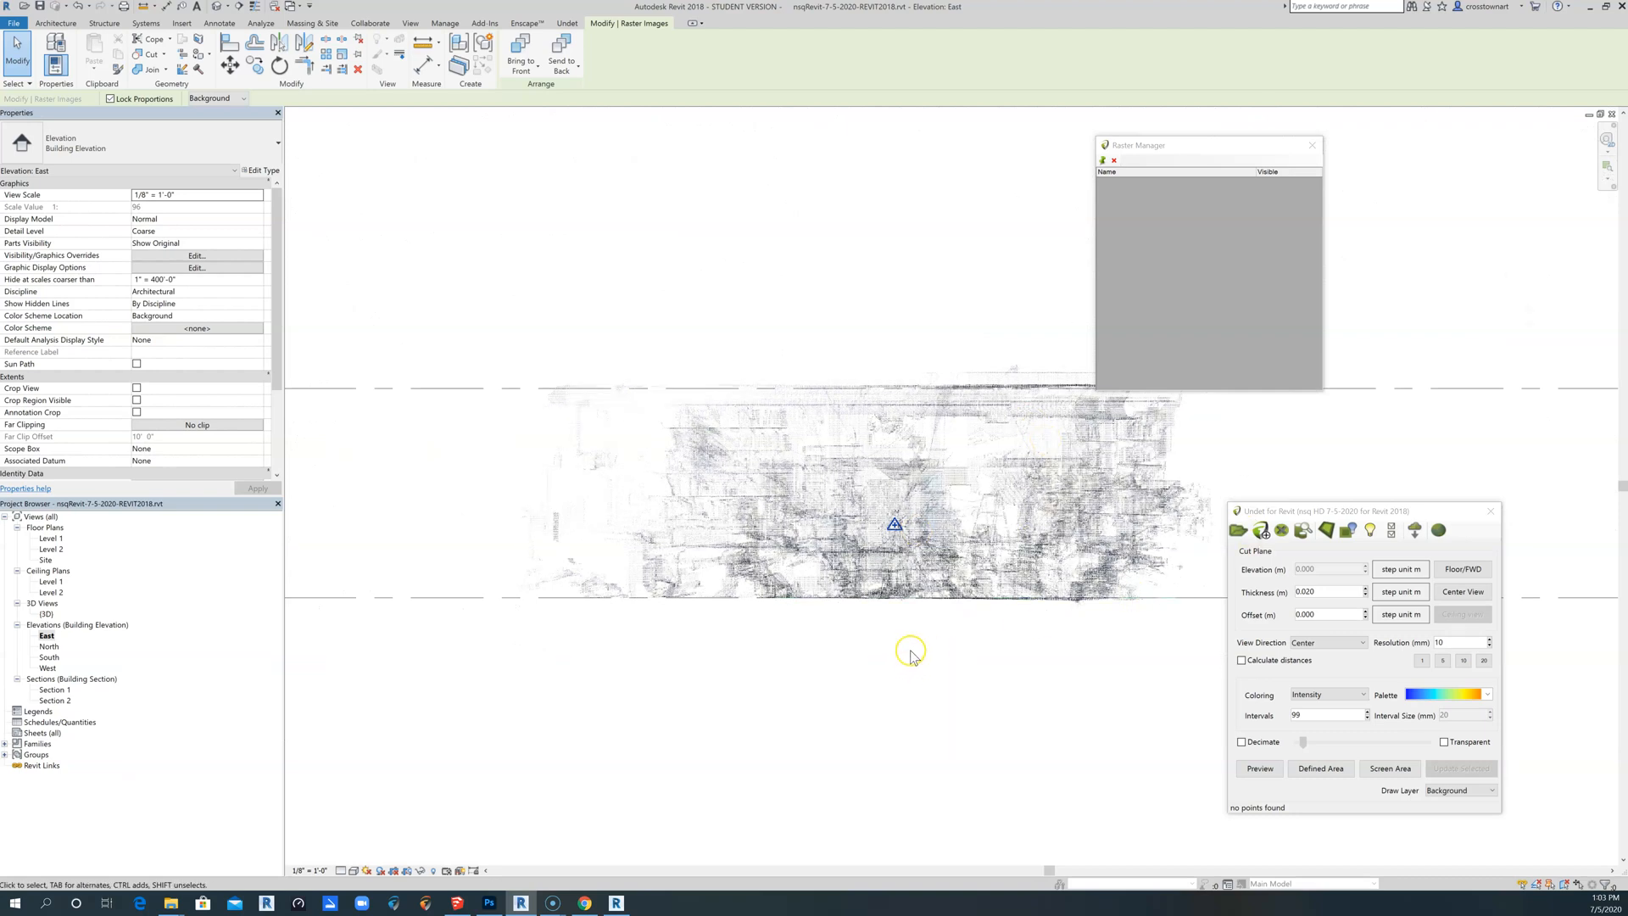
{"action": "scroll", "coordinate": [909, 654], "scroll_direction": "down", "scroll_amount": 1}
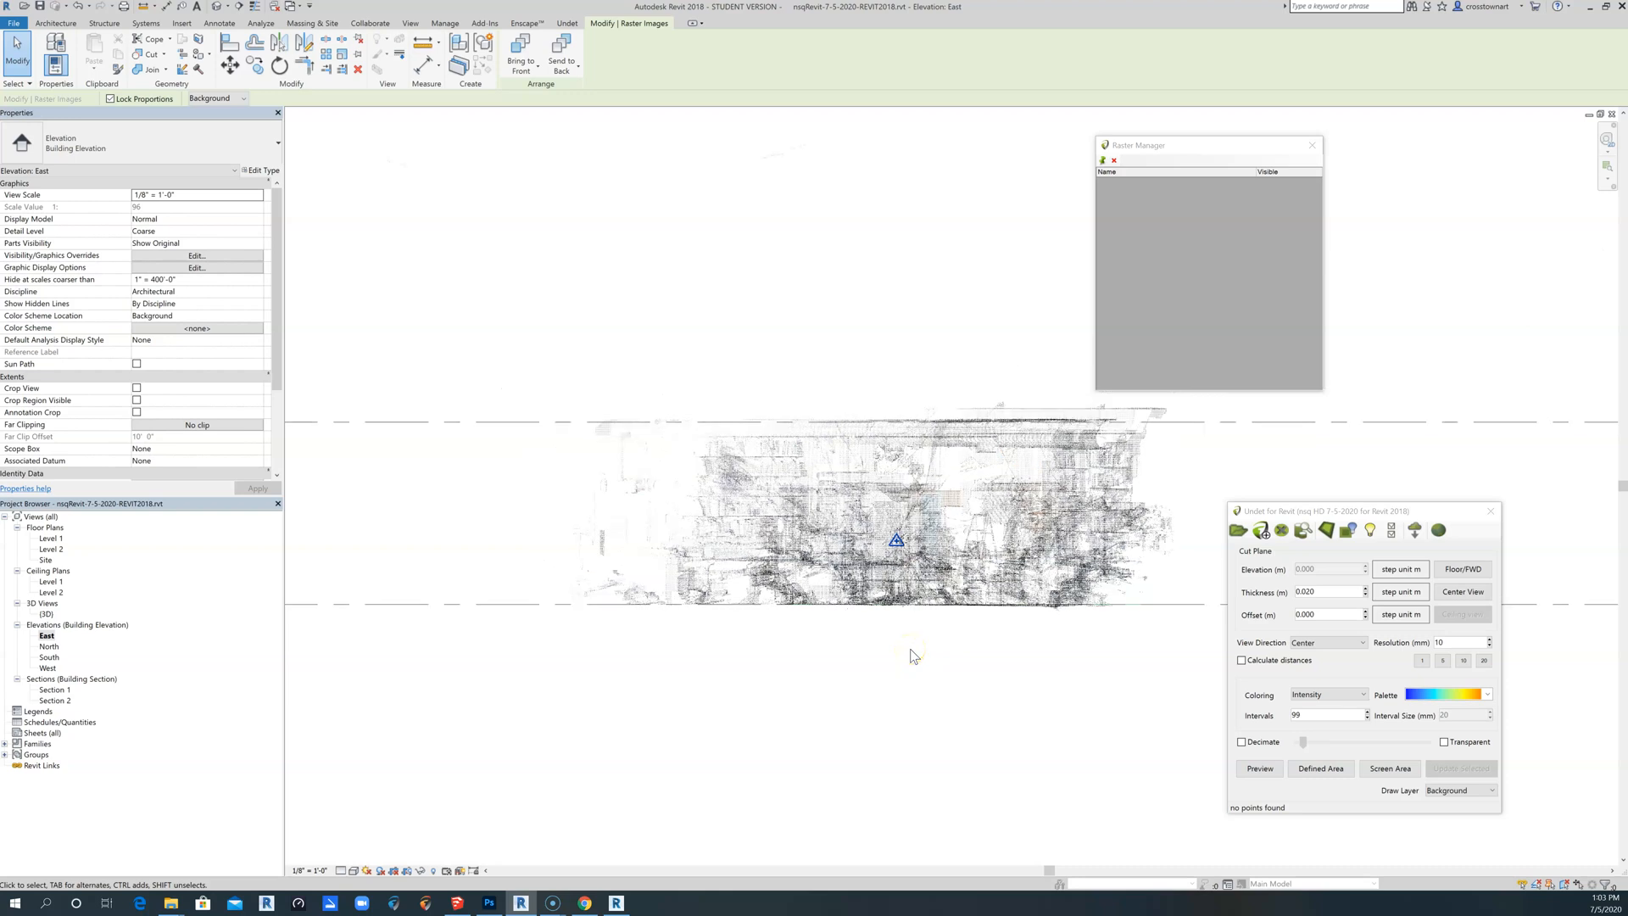
{"action": "scroll", "coordinate": [911, 654], "scroll_direction": "down", "scroll_amount": 1}
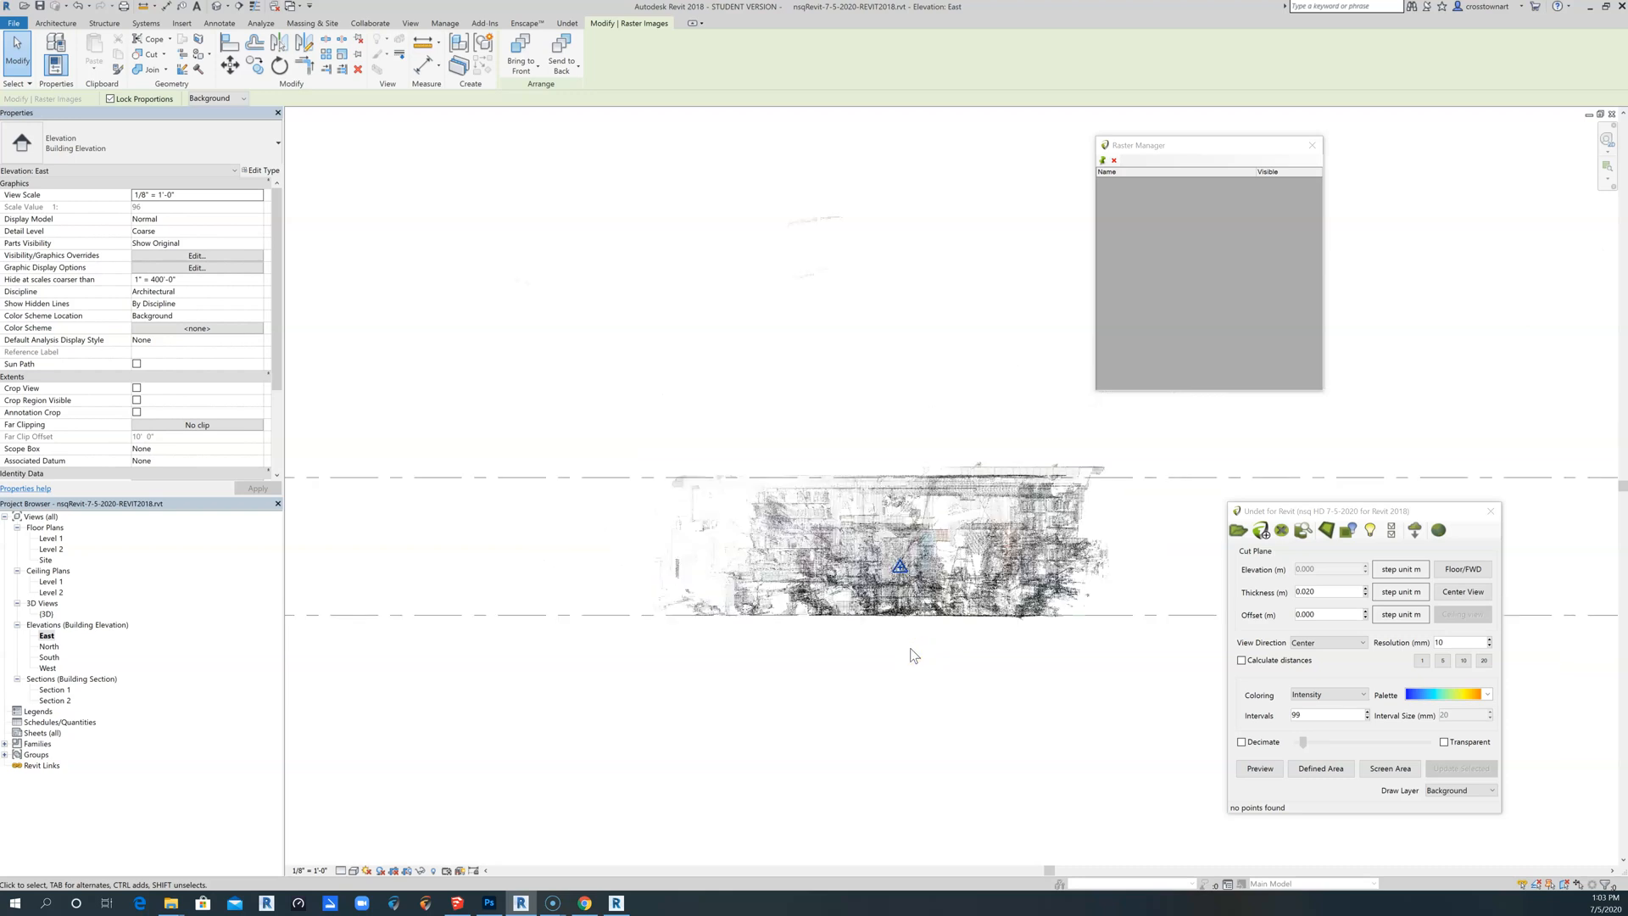
{"action": "scroll", "coordinate": [912, 654], "scroll_direction": "down", "scroll_amount": 1}
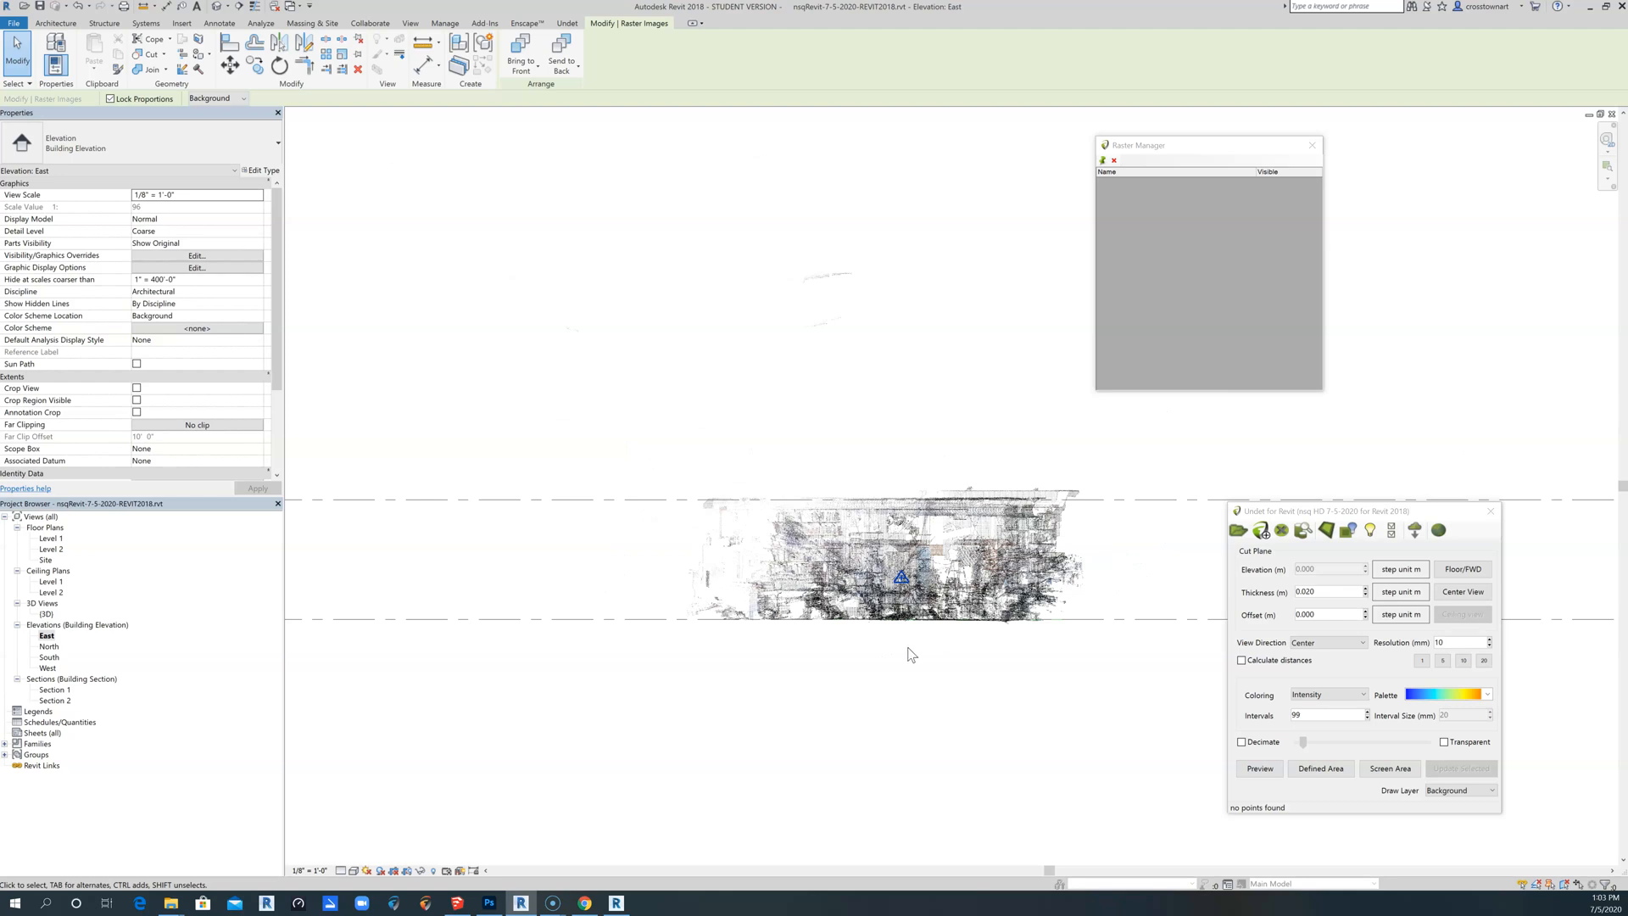
{"action": "scroll", "coordinate": [907, 648], "scroll_direction": "down", "scroll_amount": 1}
{"action": "scroll", "coordinate": [907, 648], "scroll_direction": "down", "scroll_amount": 1}
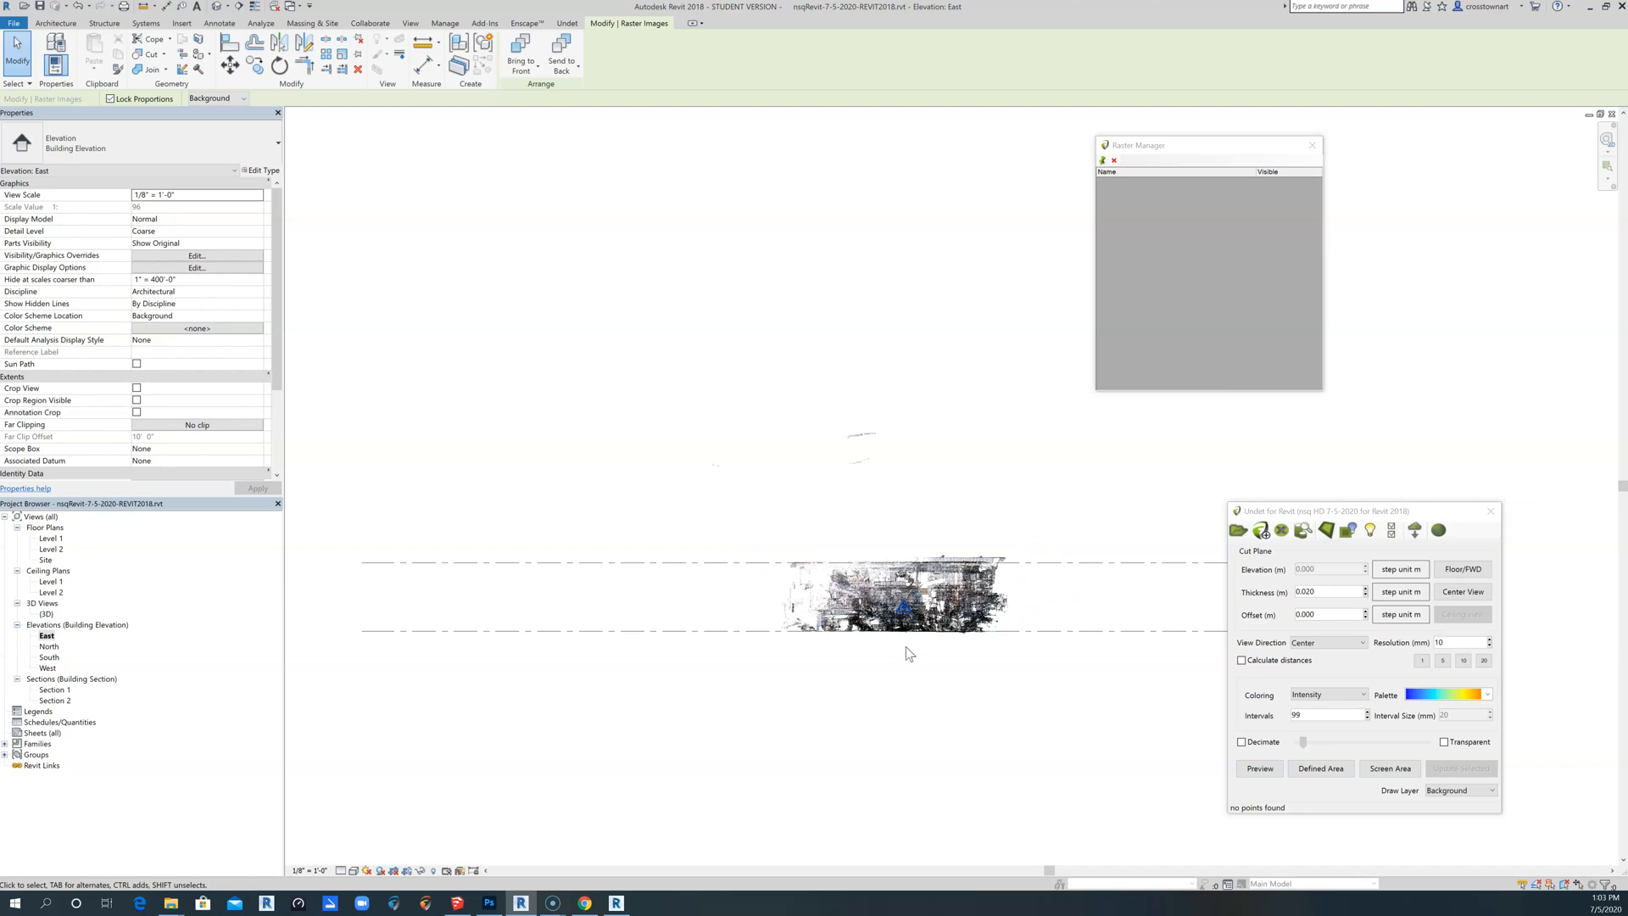
{"action": "scroll", "coordinate": [908, 651], "scroll_direction": "up", "scroll_amount": 2}
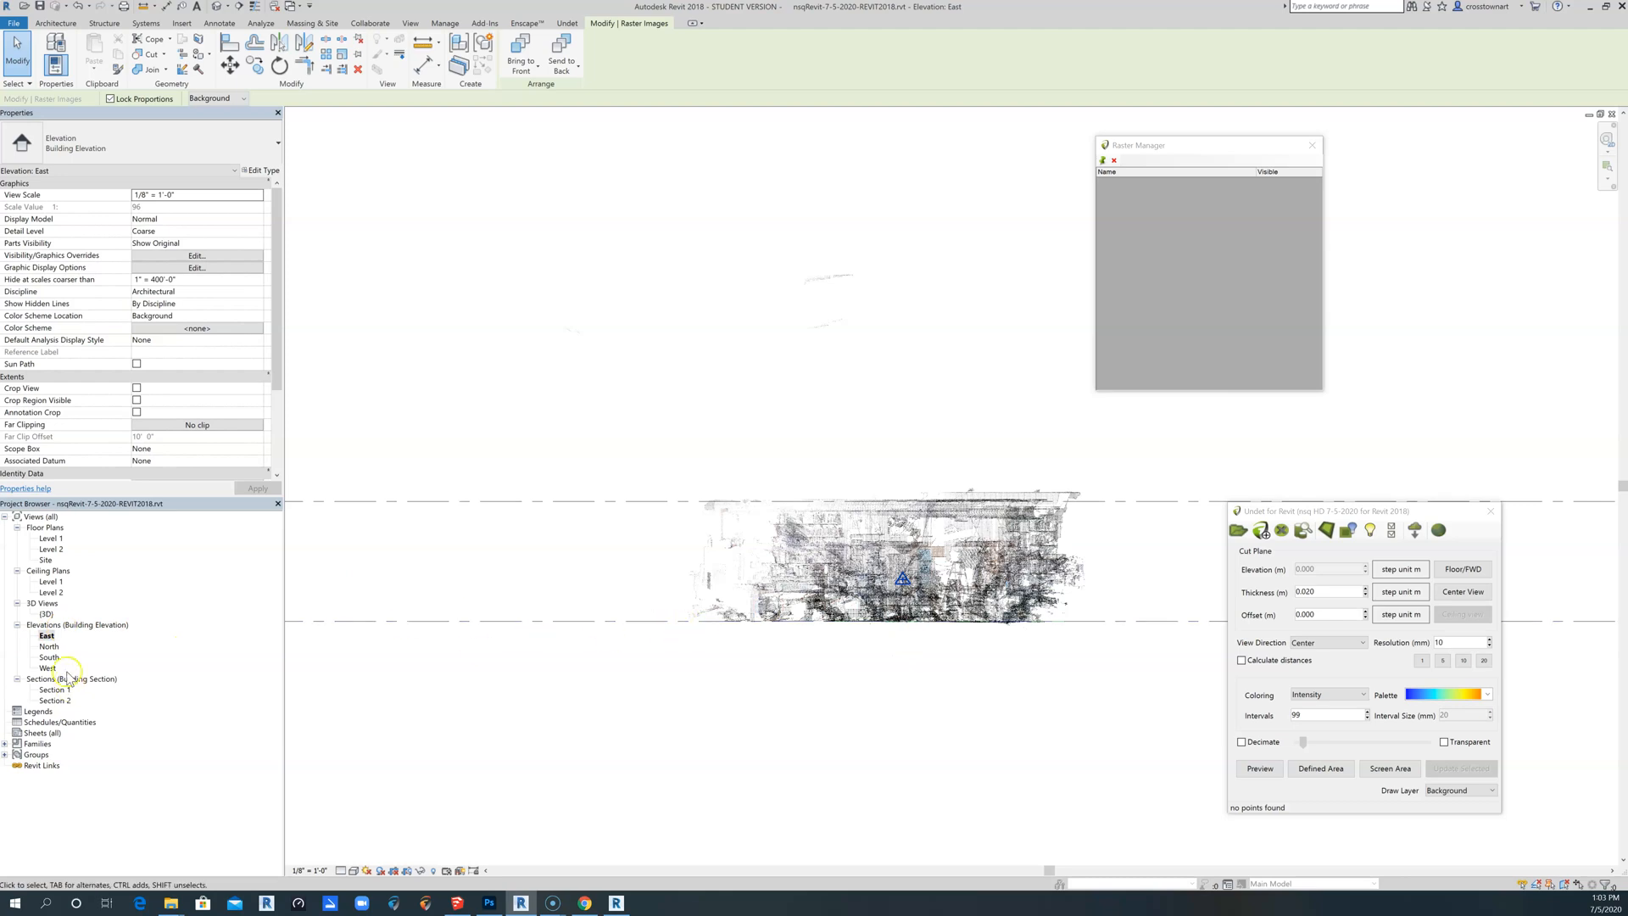
Open the North elevation and inspect its black-and-white slice image up close.
{"action": "double_click", "coordinate": [49, 646]}
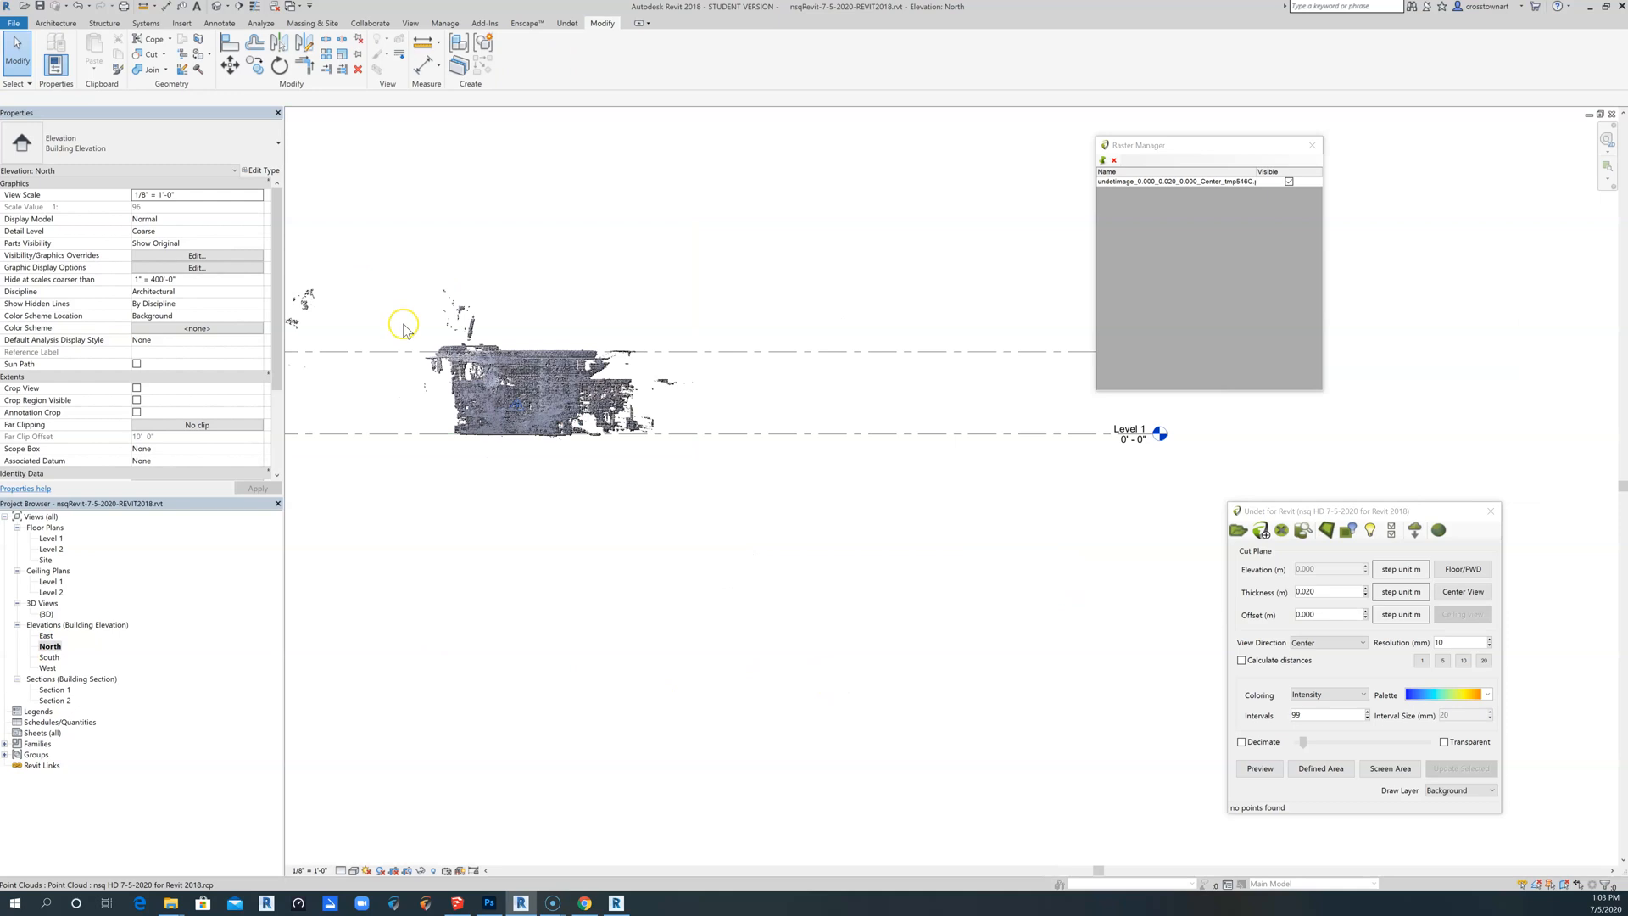
{"action": "scroll", "coordinate": [440, 350], "scroll_direction": "up", "scroll_amount": 2}
{"action": "scroll", "coordinate": [882, 556], "scroll_direction": "up", "scroll_amount": 1}
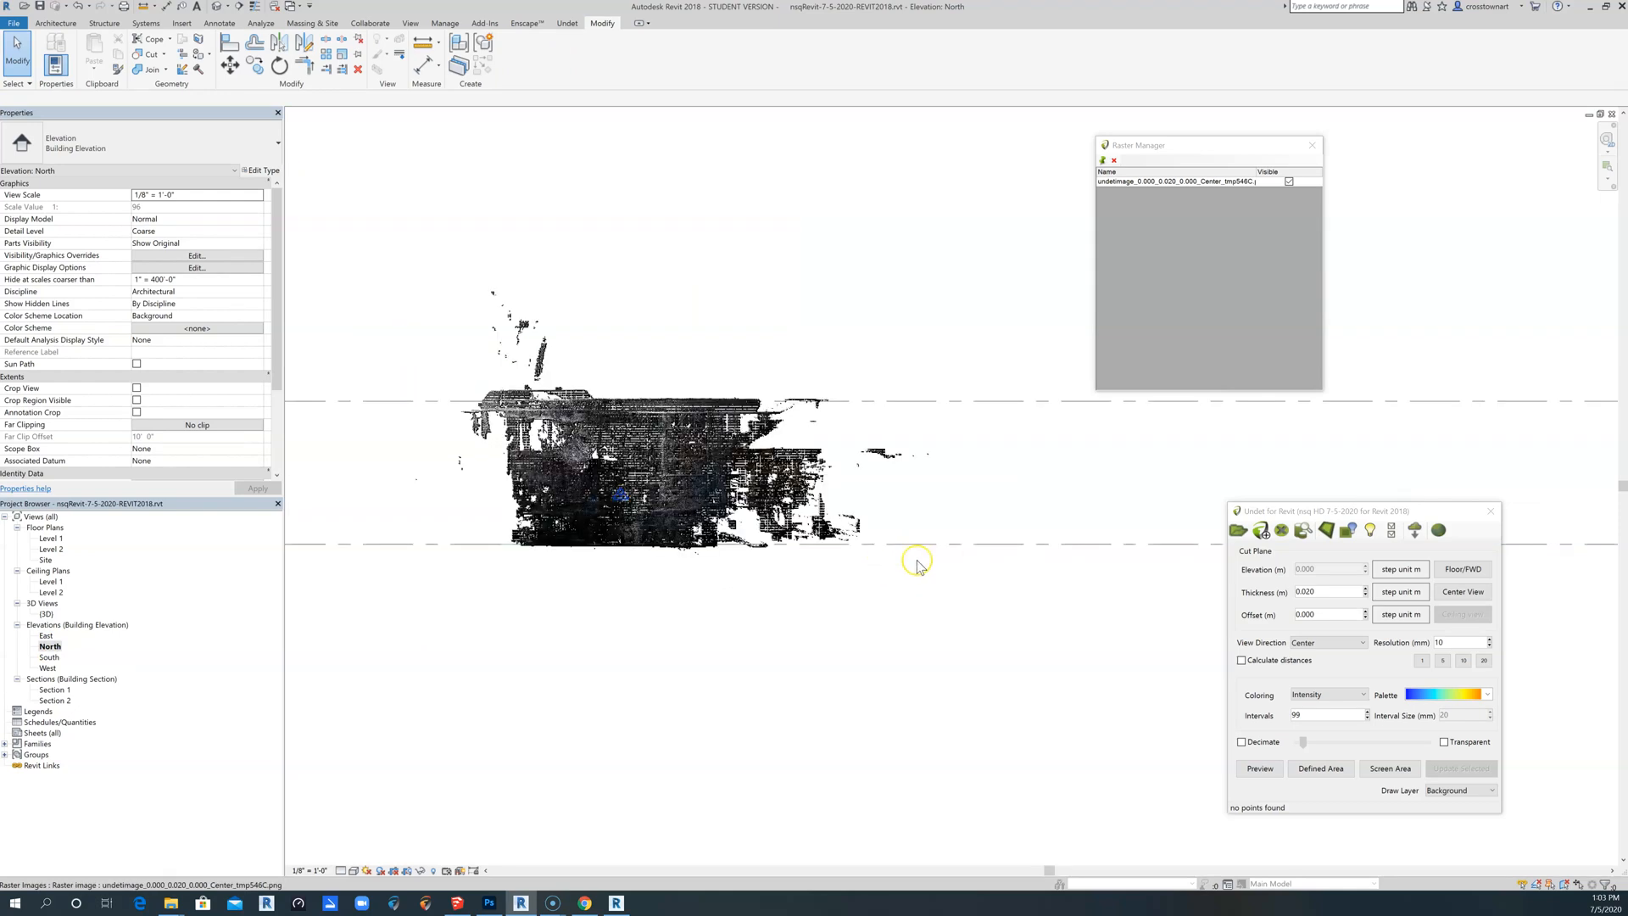
{"action": "scroll", "coordinate": [918, 563], "scroll_direction": "up", "scroll_amount": 3}
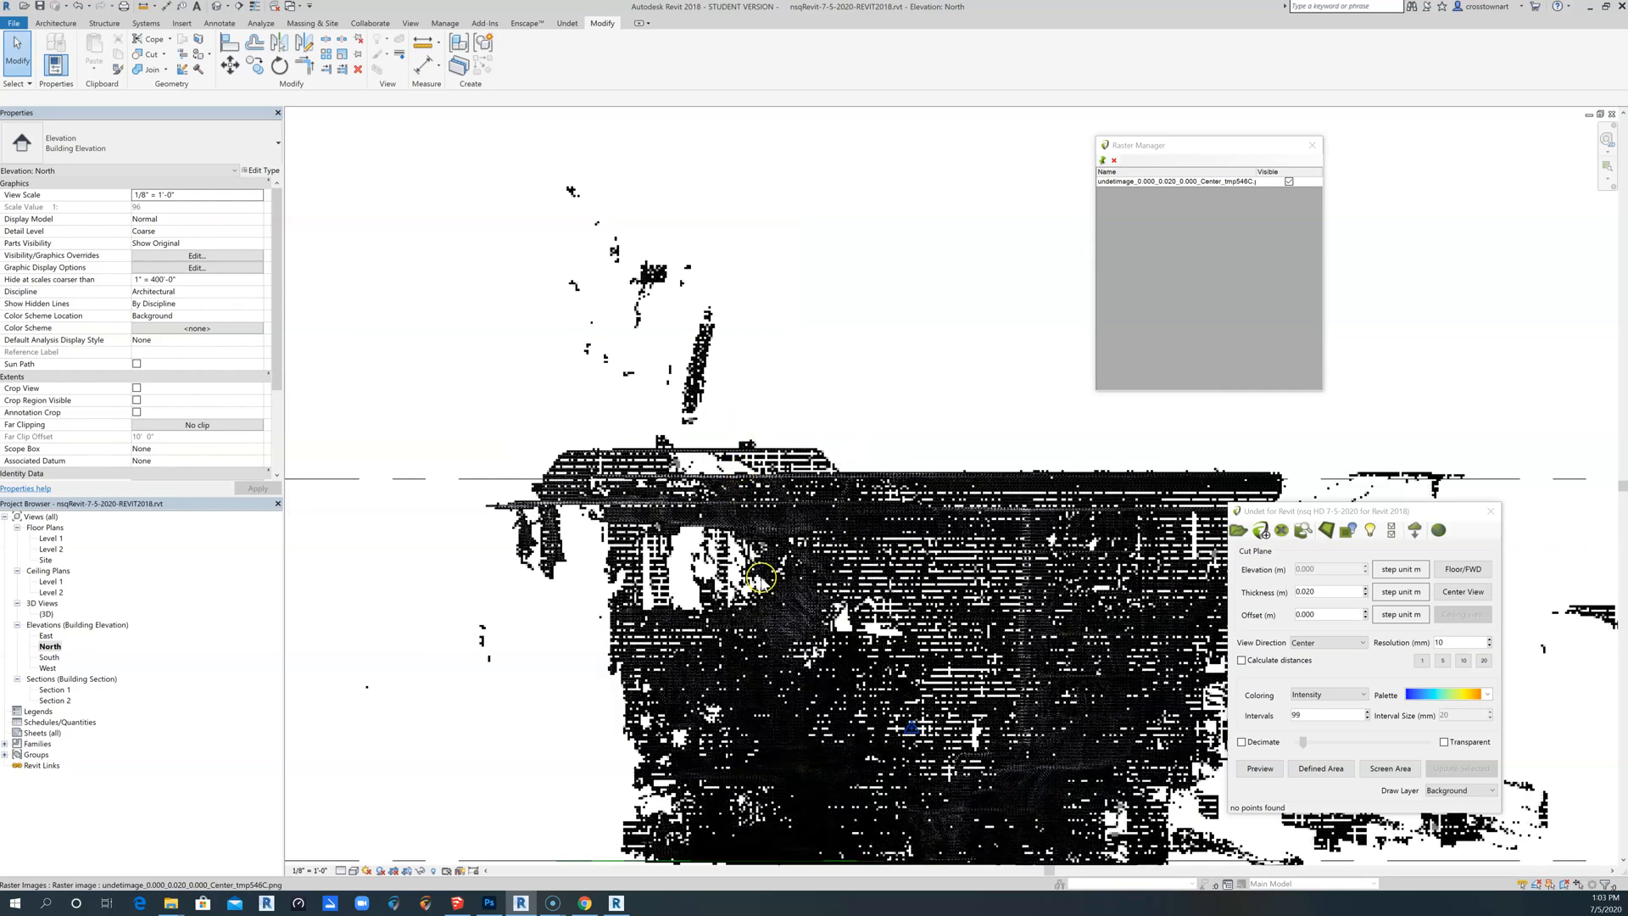
Select the North elevation's raster image and try to update it with Intensity coloring.
{"action": "scroll", "coordinate": [781, 570], "scroll_direction": "down", "scroll_amount": 2}
{"action": "left_click", "coordinate": [786, 583]}
{"action": "left_click", "coordinate": [787, 583]}
{"action": "scroll", "coordinate": [787, 583], "scroll_direction": "down", "scroll_amount": 1}
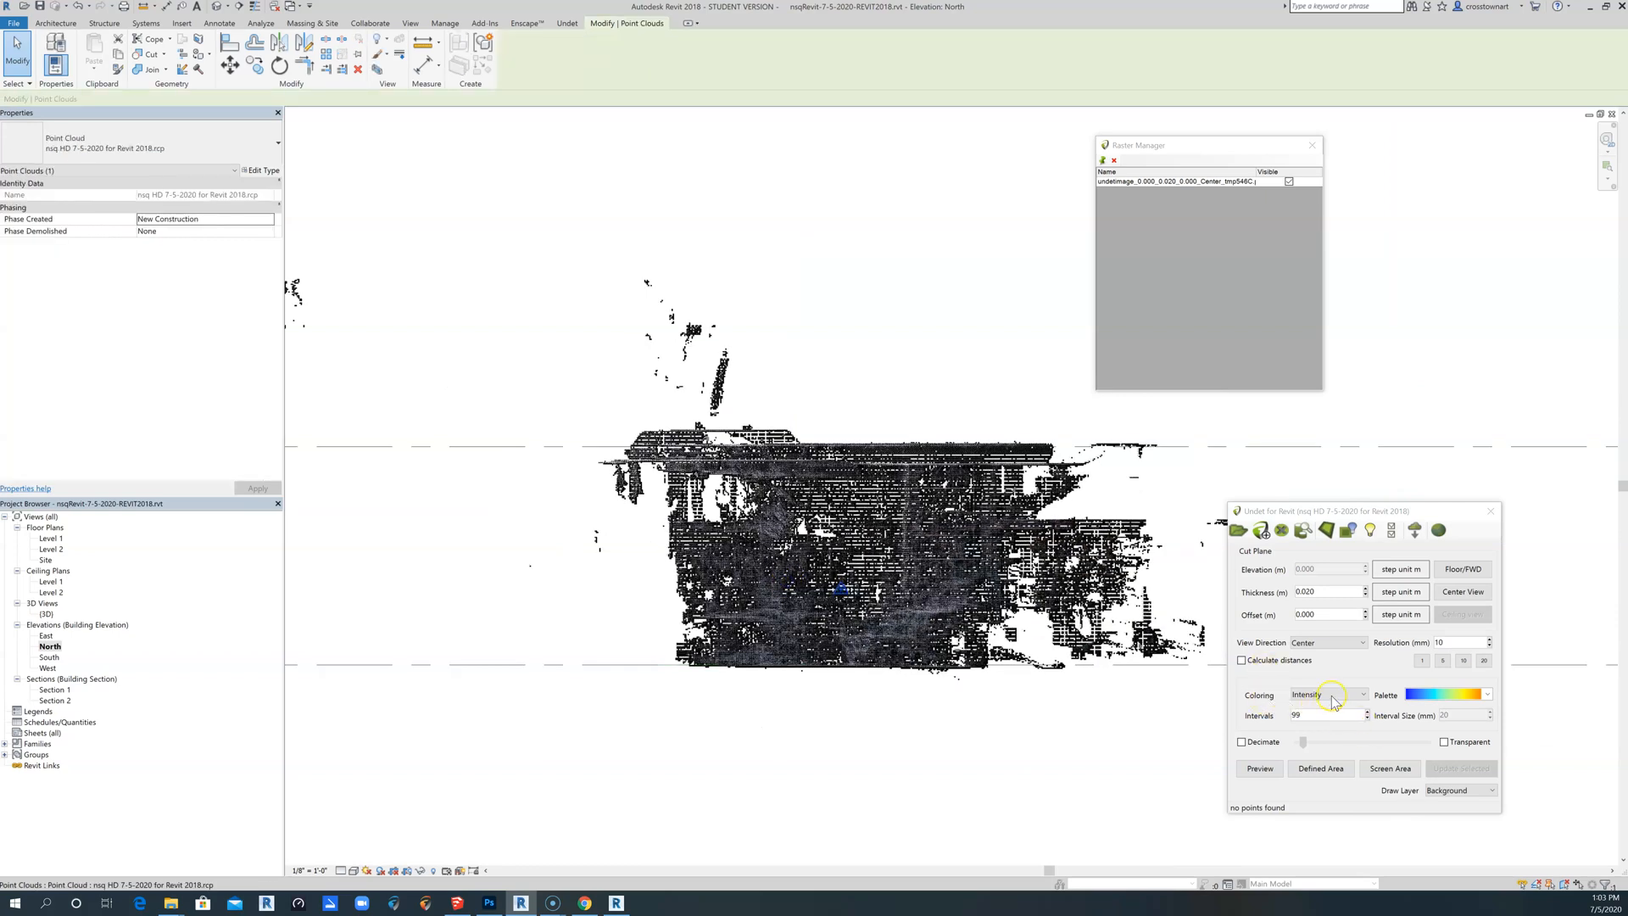
{"action": "left_click", "coordinate": [1116, 705]}
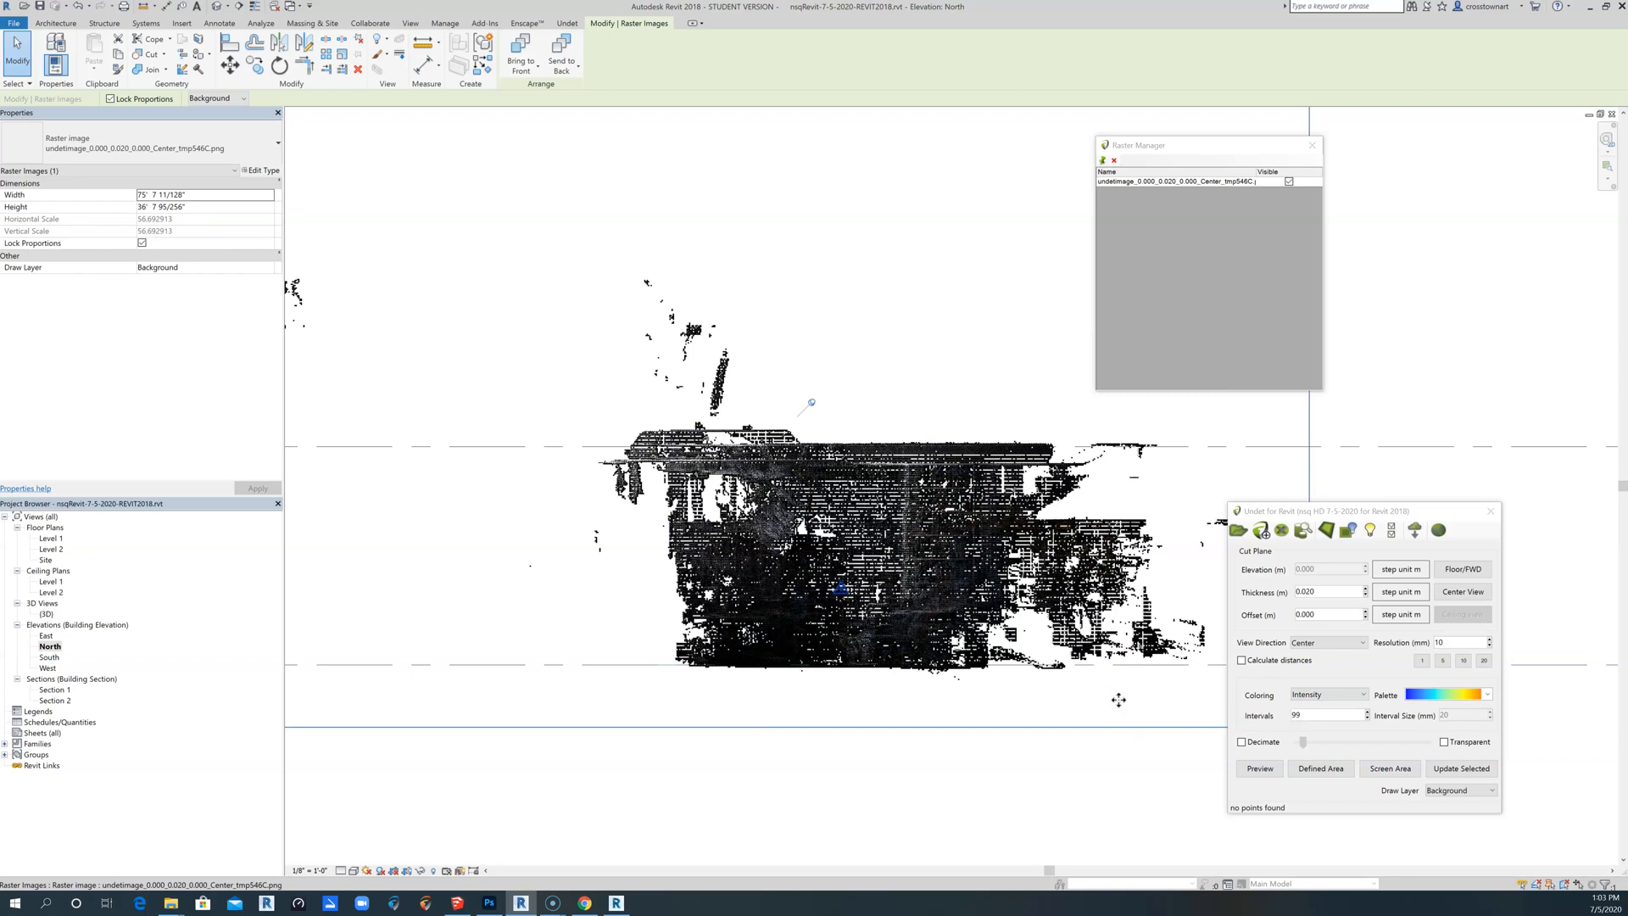
{"action": "left_click", "coordinate": [1466, 768]}
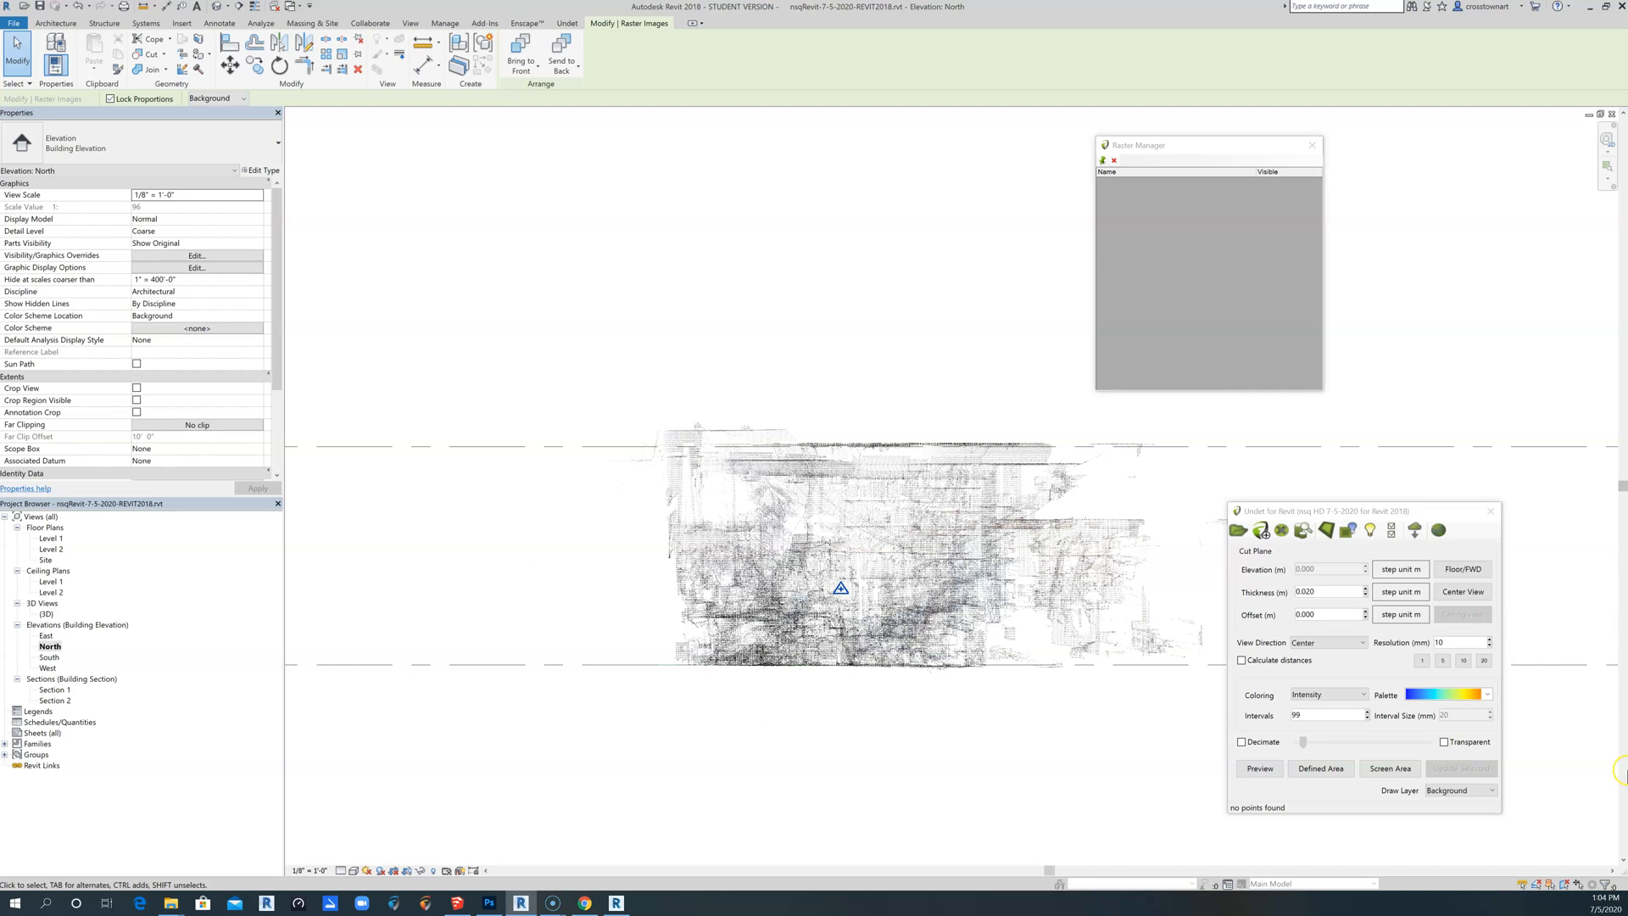
Set the slice coloring to Source and generate a preview slice image of the point cloud in the North elevation.
{"action": "left_click", "coordinate": [1315, 695]}
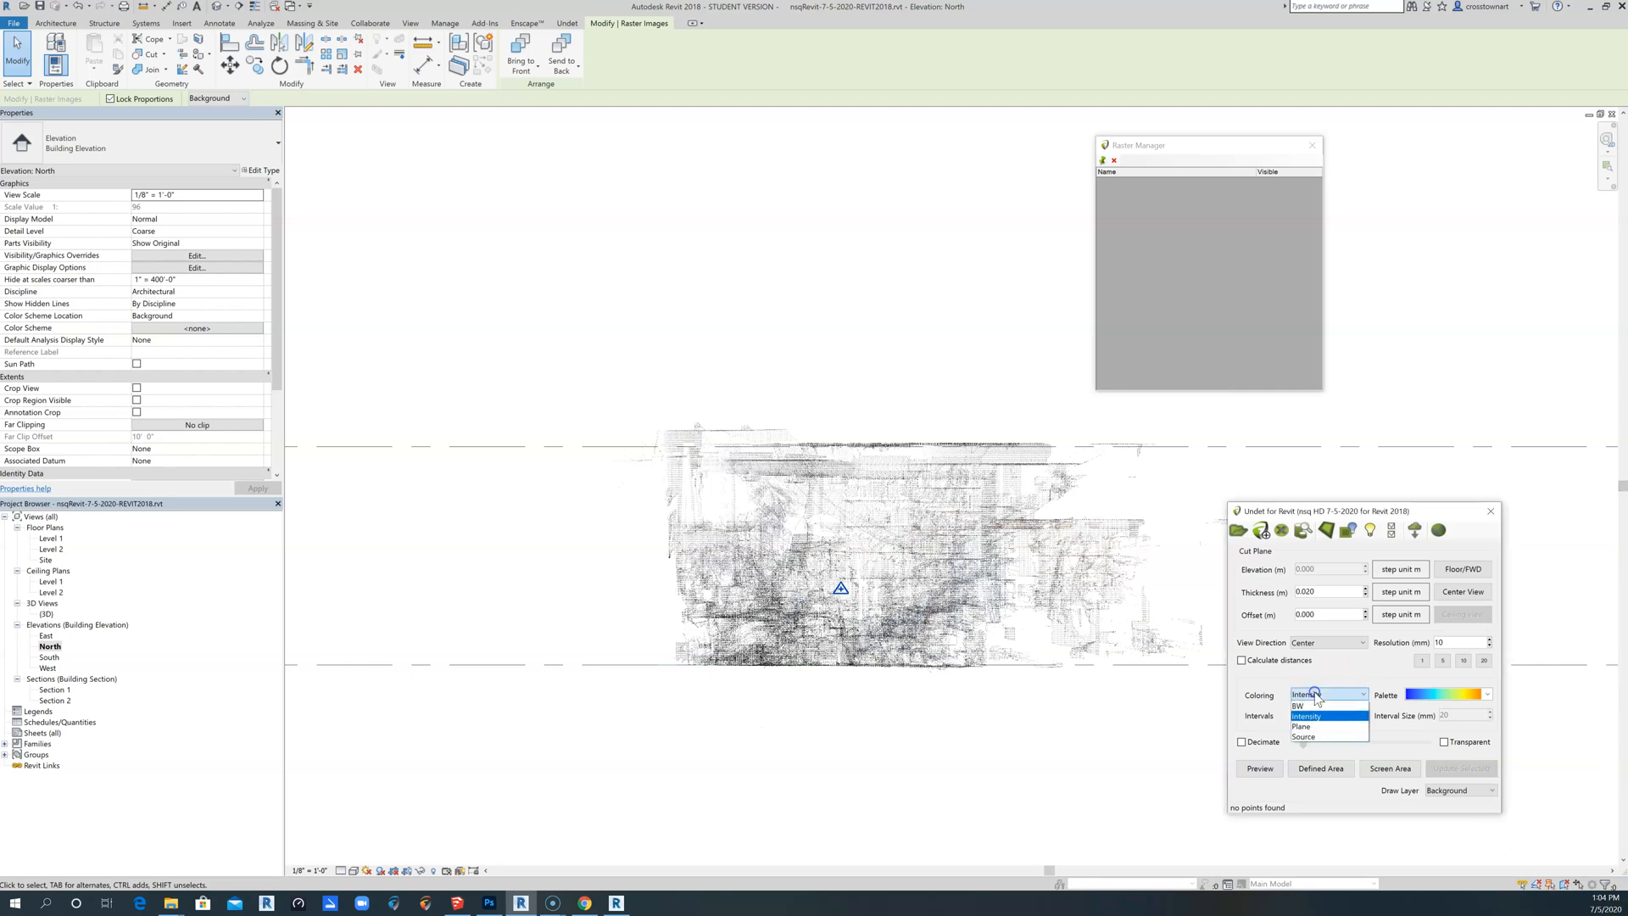
{"action": "left_click", "coordinate": [1313, 740]}
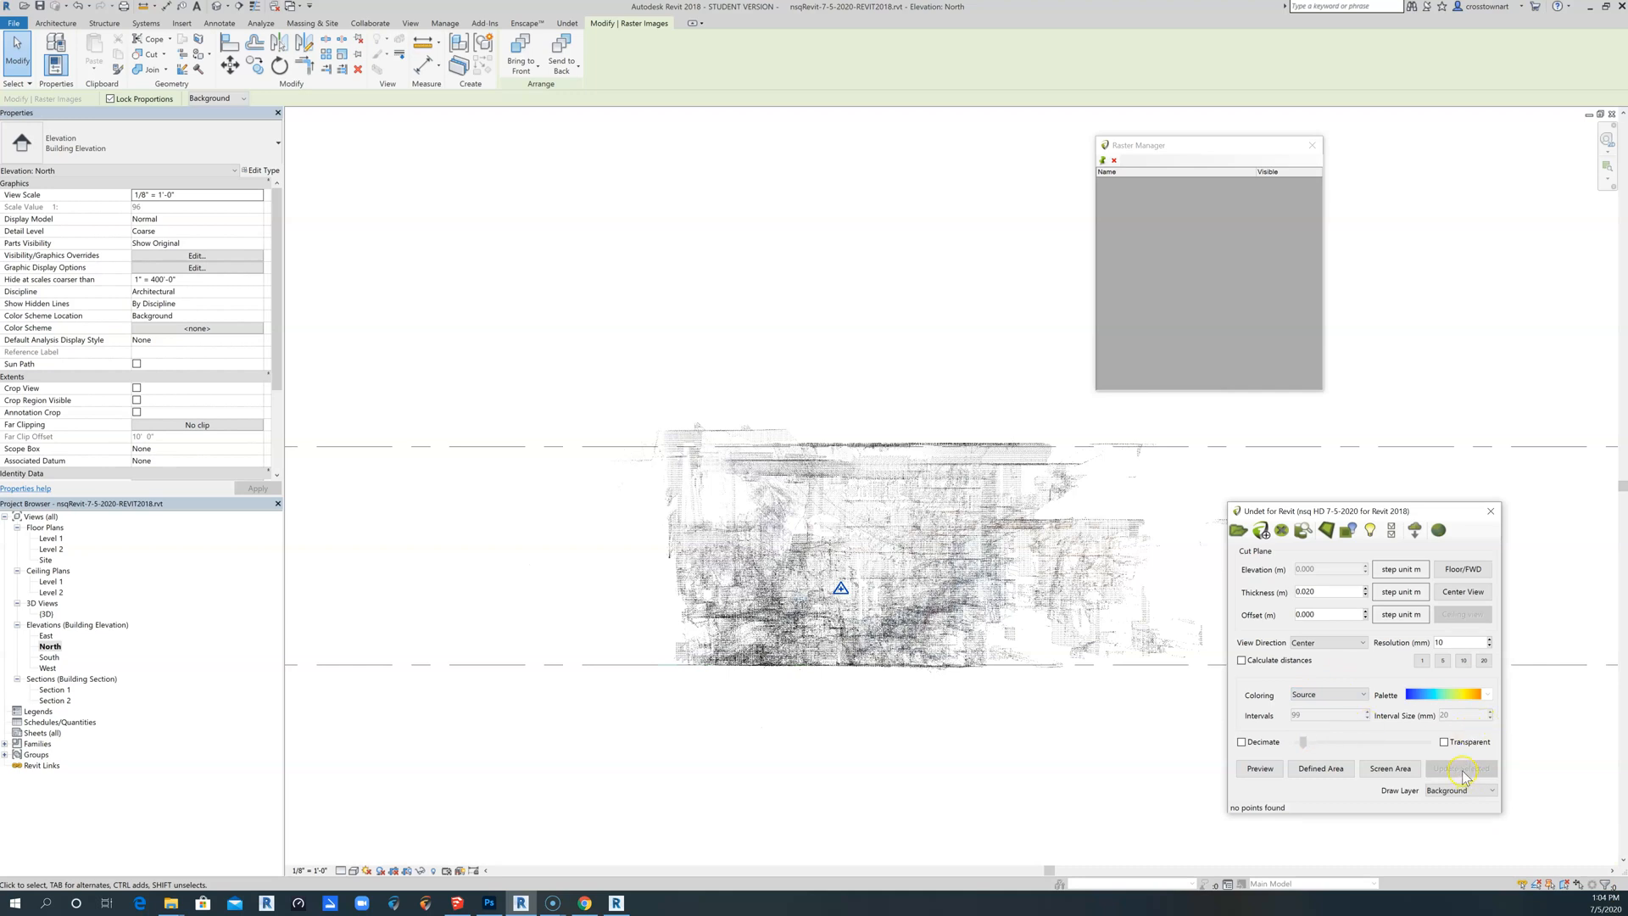
{"action": "left_click", "coordinate": [983, 625]}
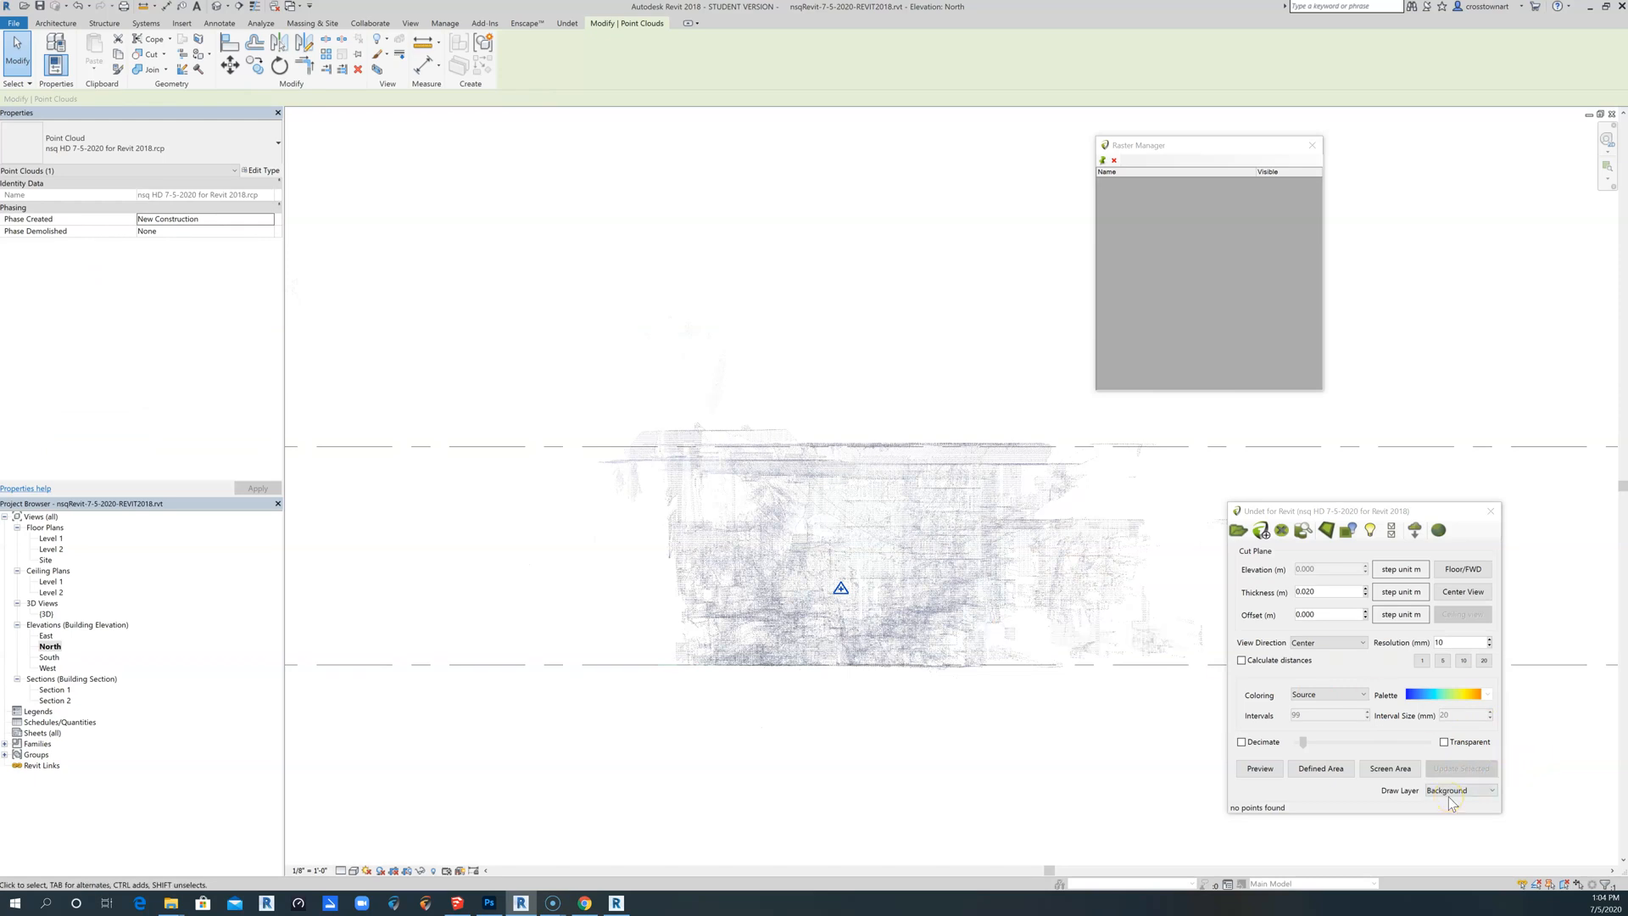
{"action": "left_click", "coordinate": [1051, 660]}
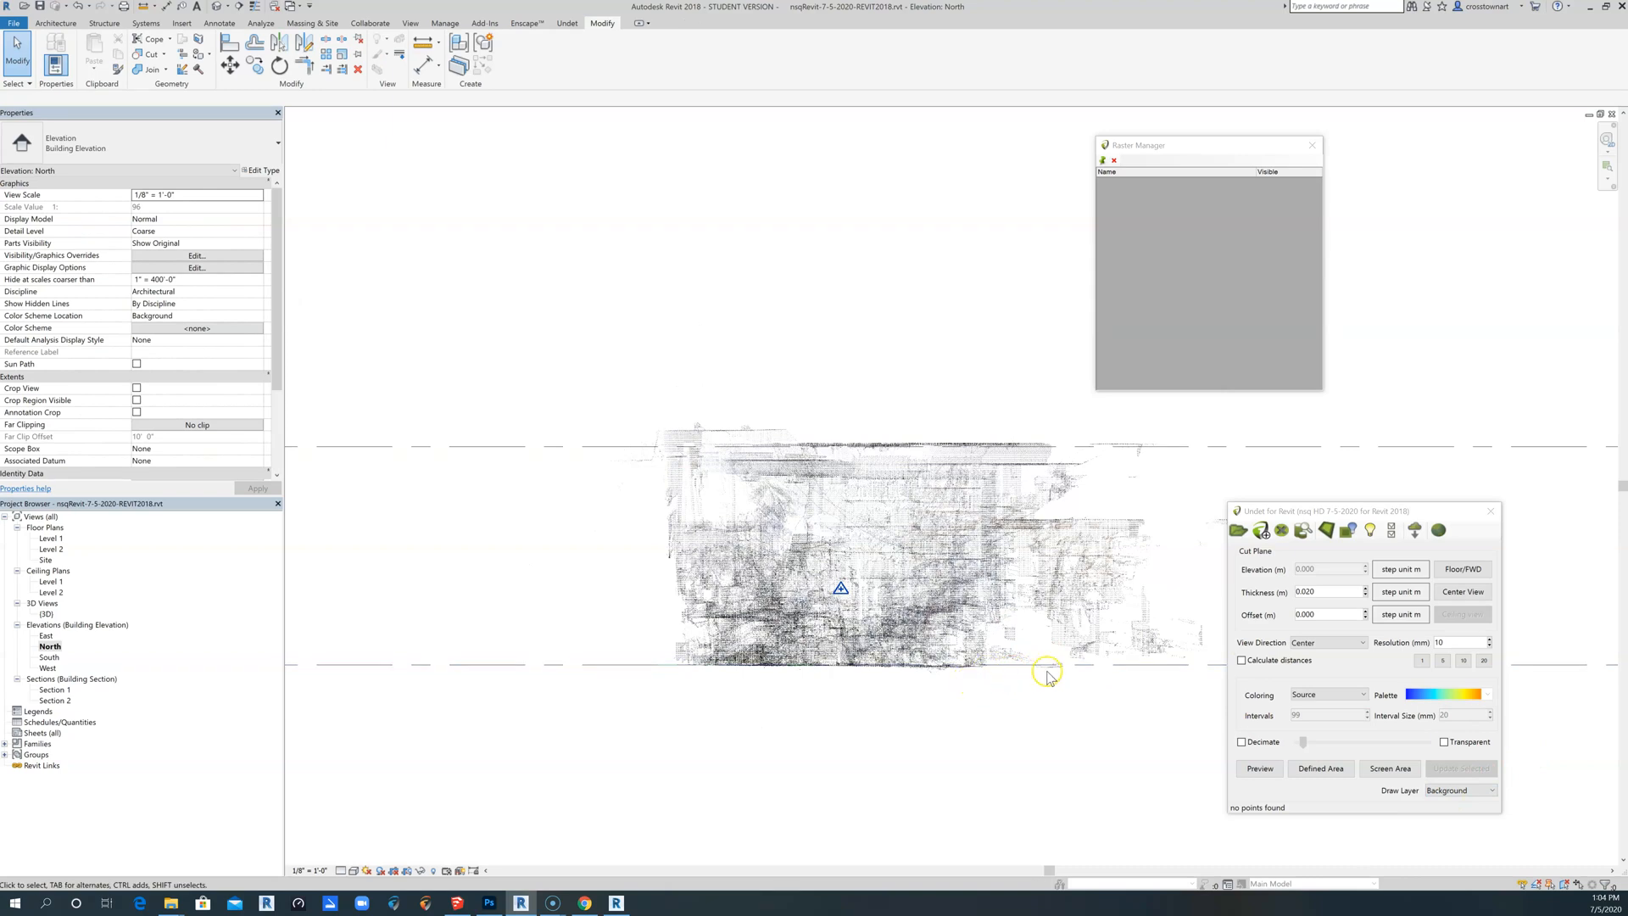
{"action": "scroll", "coordinate": [1049, 668], "scroll_direction": "down", "scroll_amount": 2}
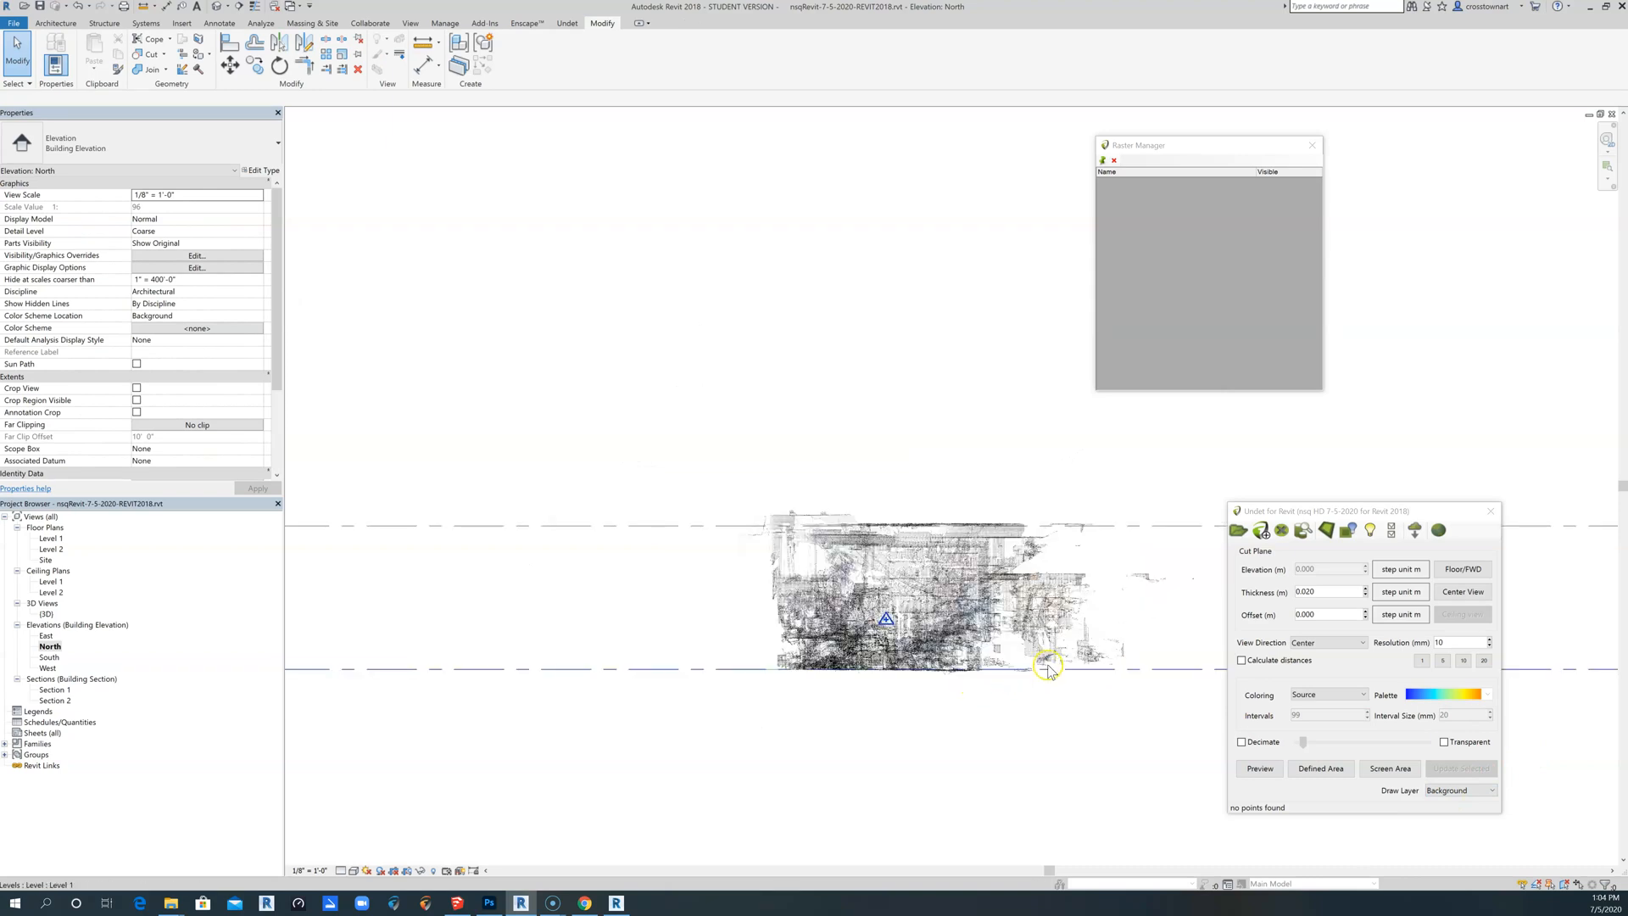
{"action": "left_click", "coordinate": [827, 514]}
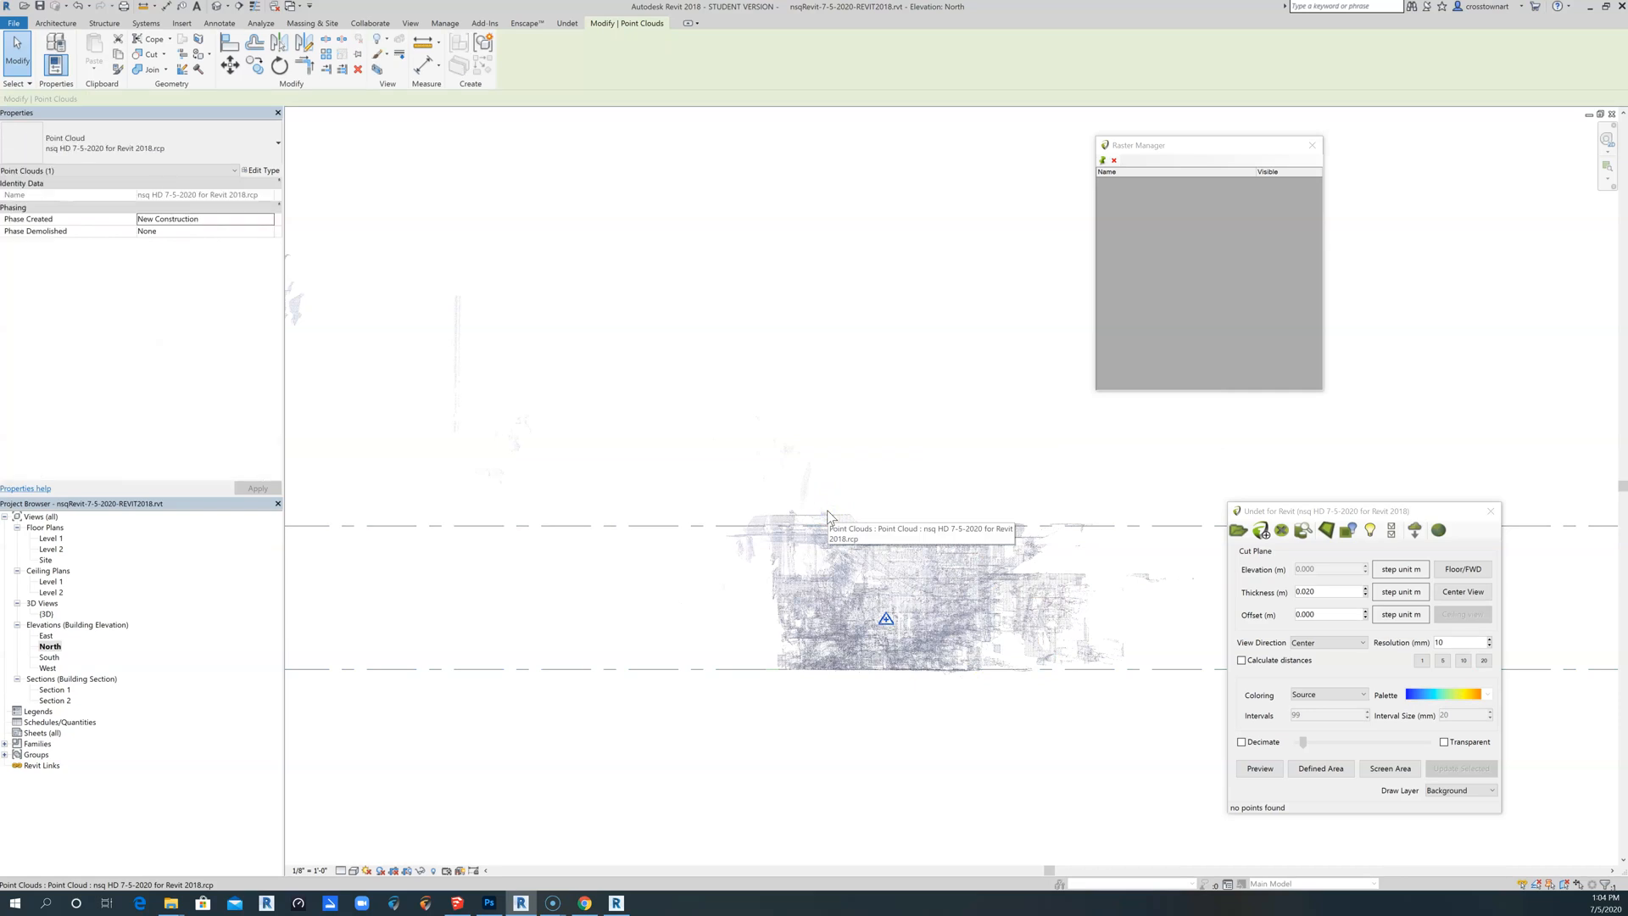
{"action": "left_click", "coordinate": [1261, 769]}
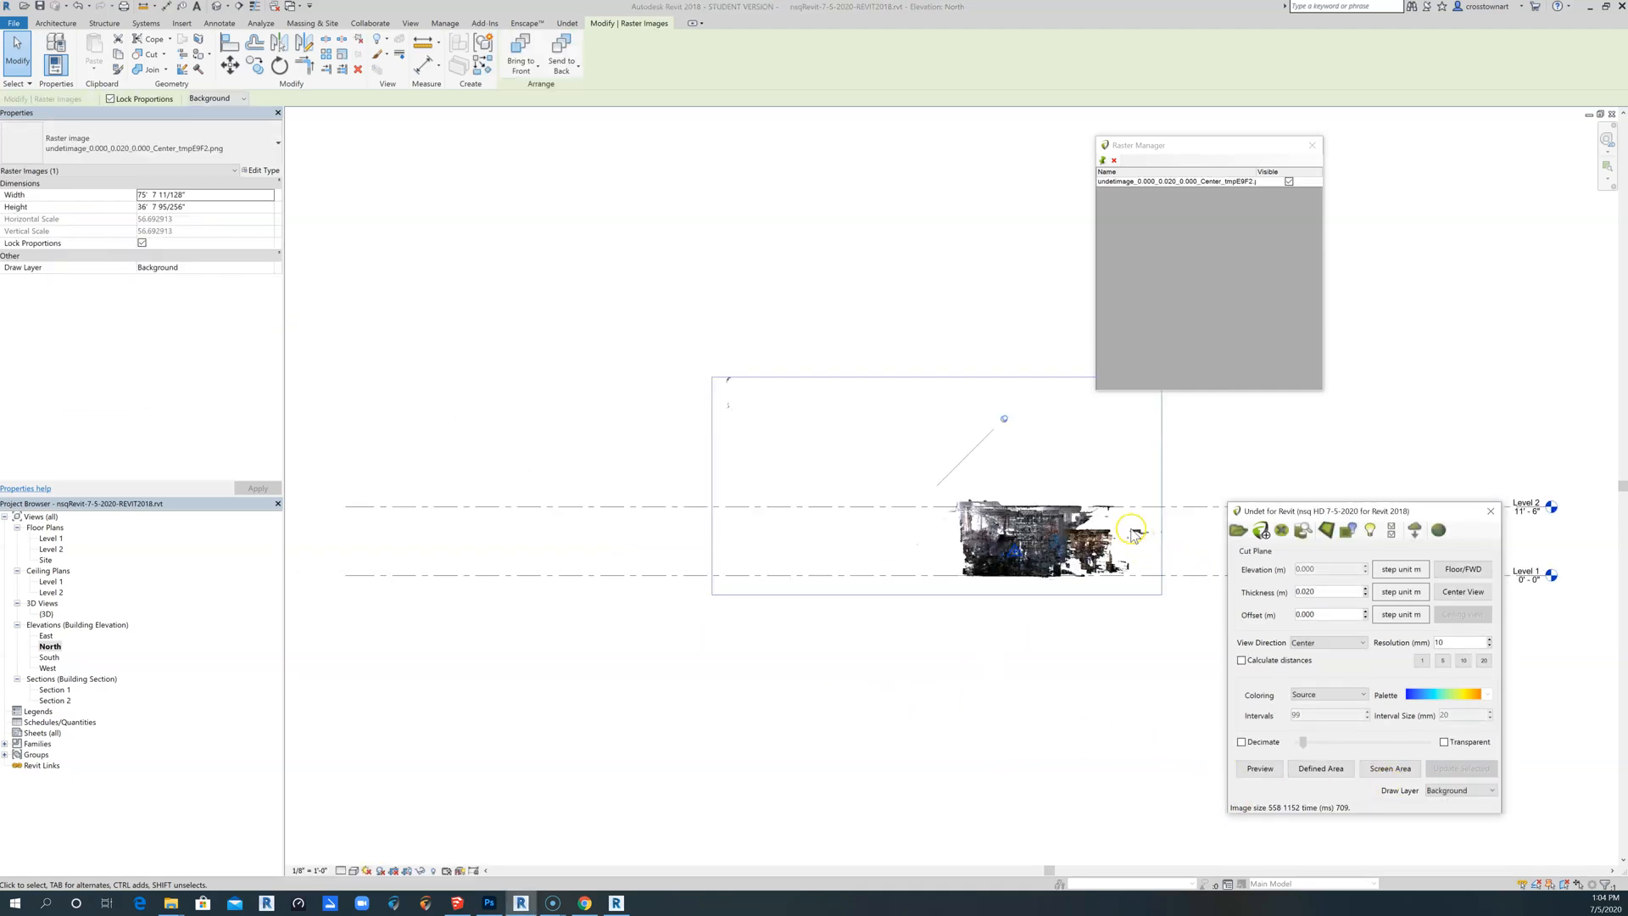
{"action": "scroll", "coordinate": [1128, 547], "scroll_direction": "up", "scroll_amount": 6}
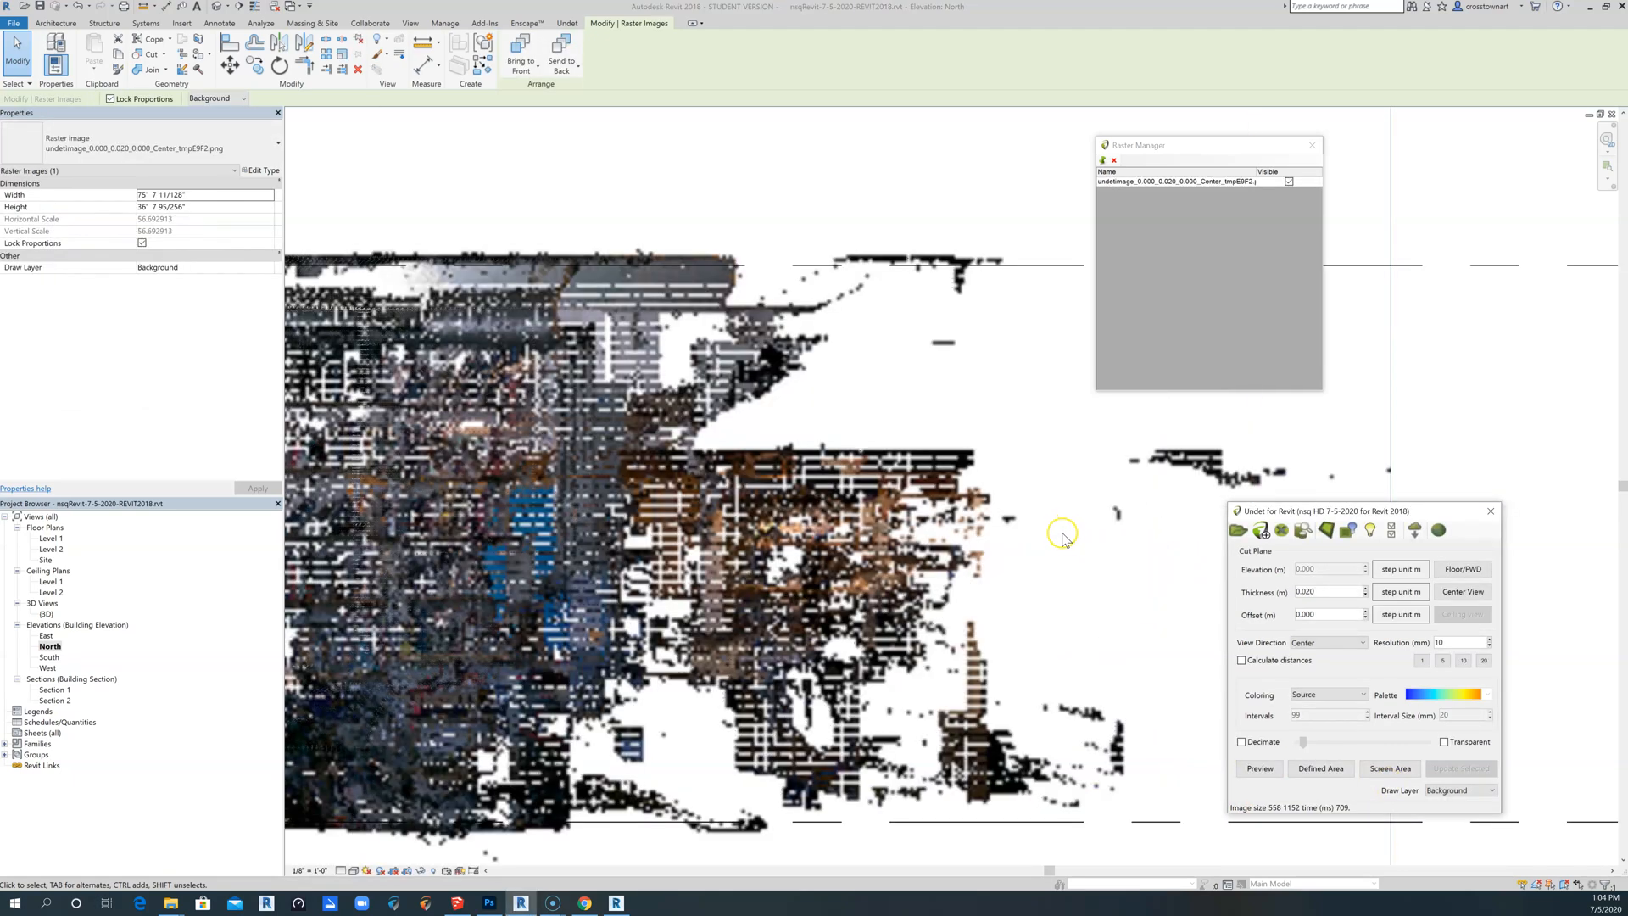
{"action": "scroll", "coordinate": [1062, 537], "scroll_direction": "down", "scroll_amount": 1}
{"action": "scroll", "coordinate": [1105, 562], "scroll_direction": "down", "scroll_amount": 1}
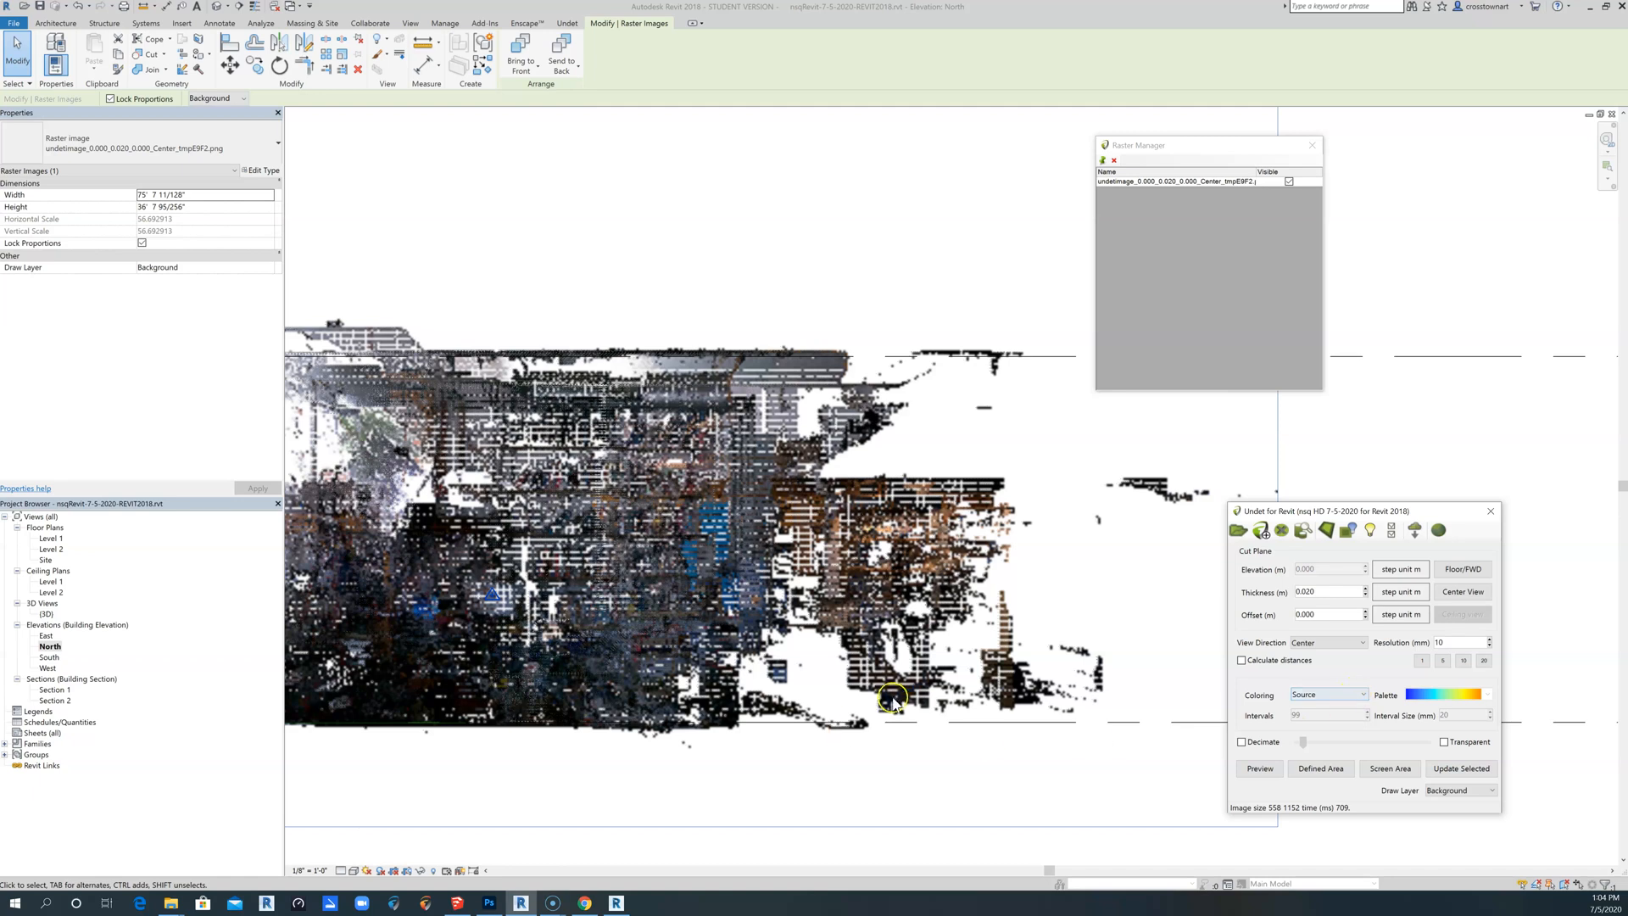
{"action": "scroll", "coordinate": [895, 705], "scroll_direction": "down", "scroll_amount": 2}
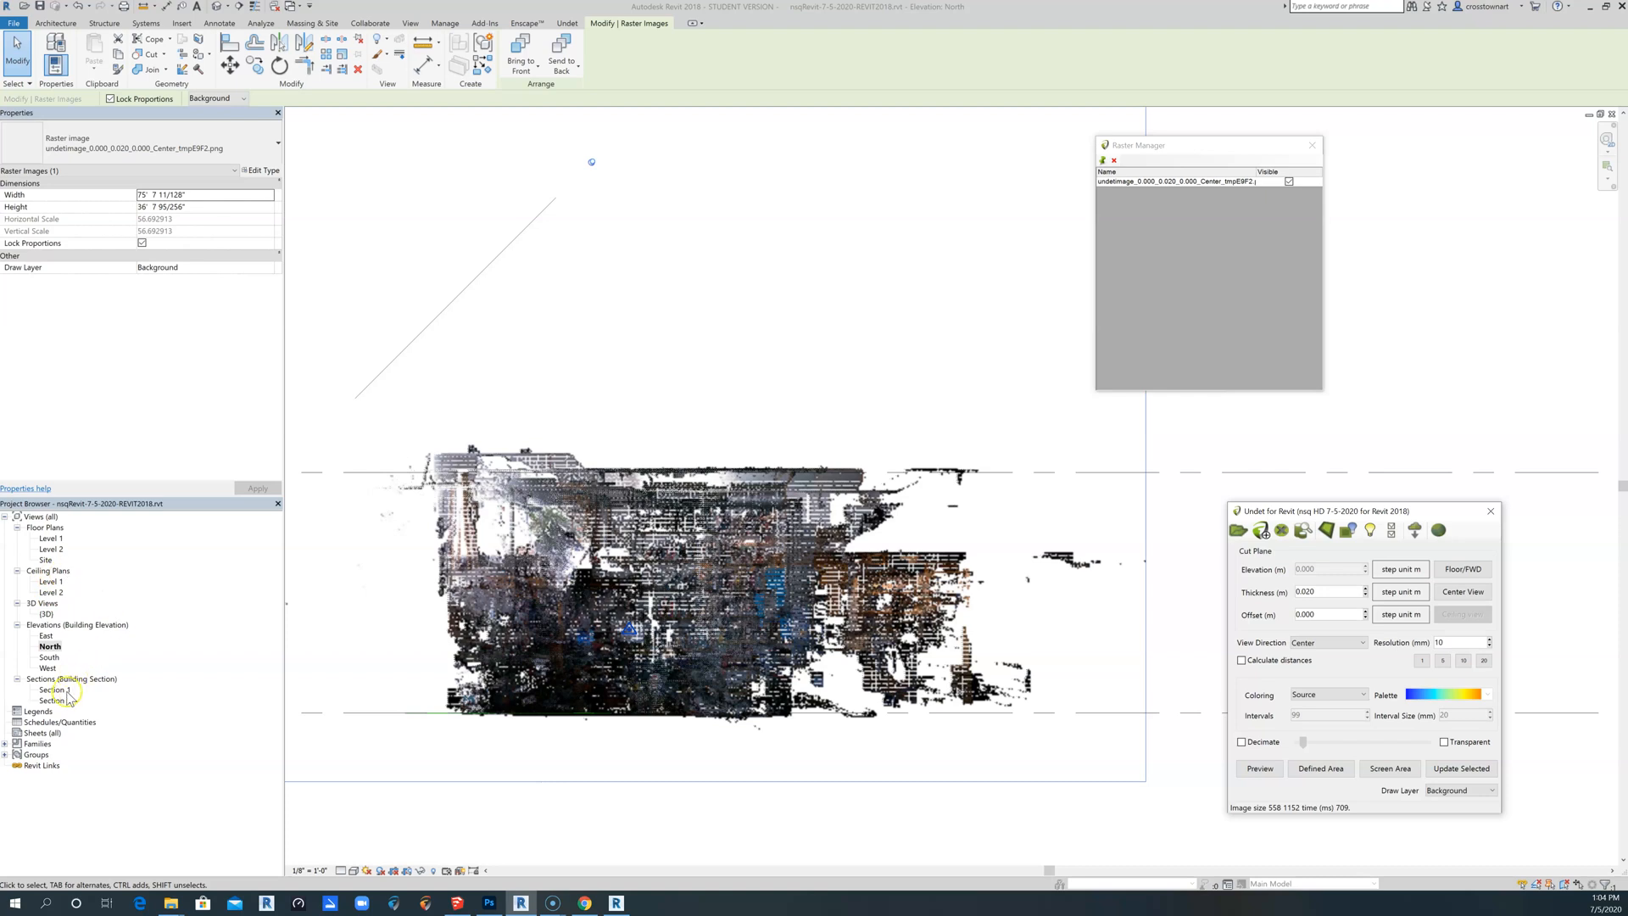
Open the Level 1 floor plan and set its view scale to 1/4" = 1'-0".
{"action": "double_click", "coordinate": [53, 538]}
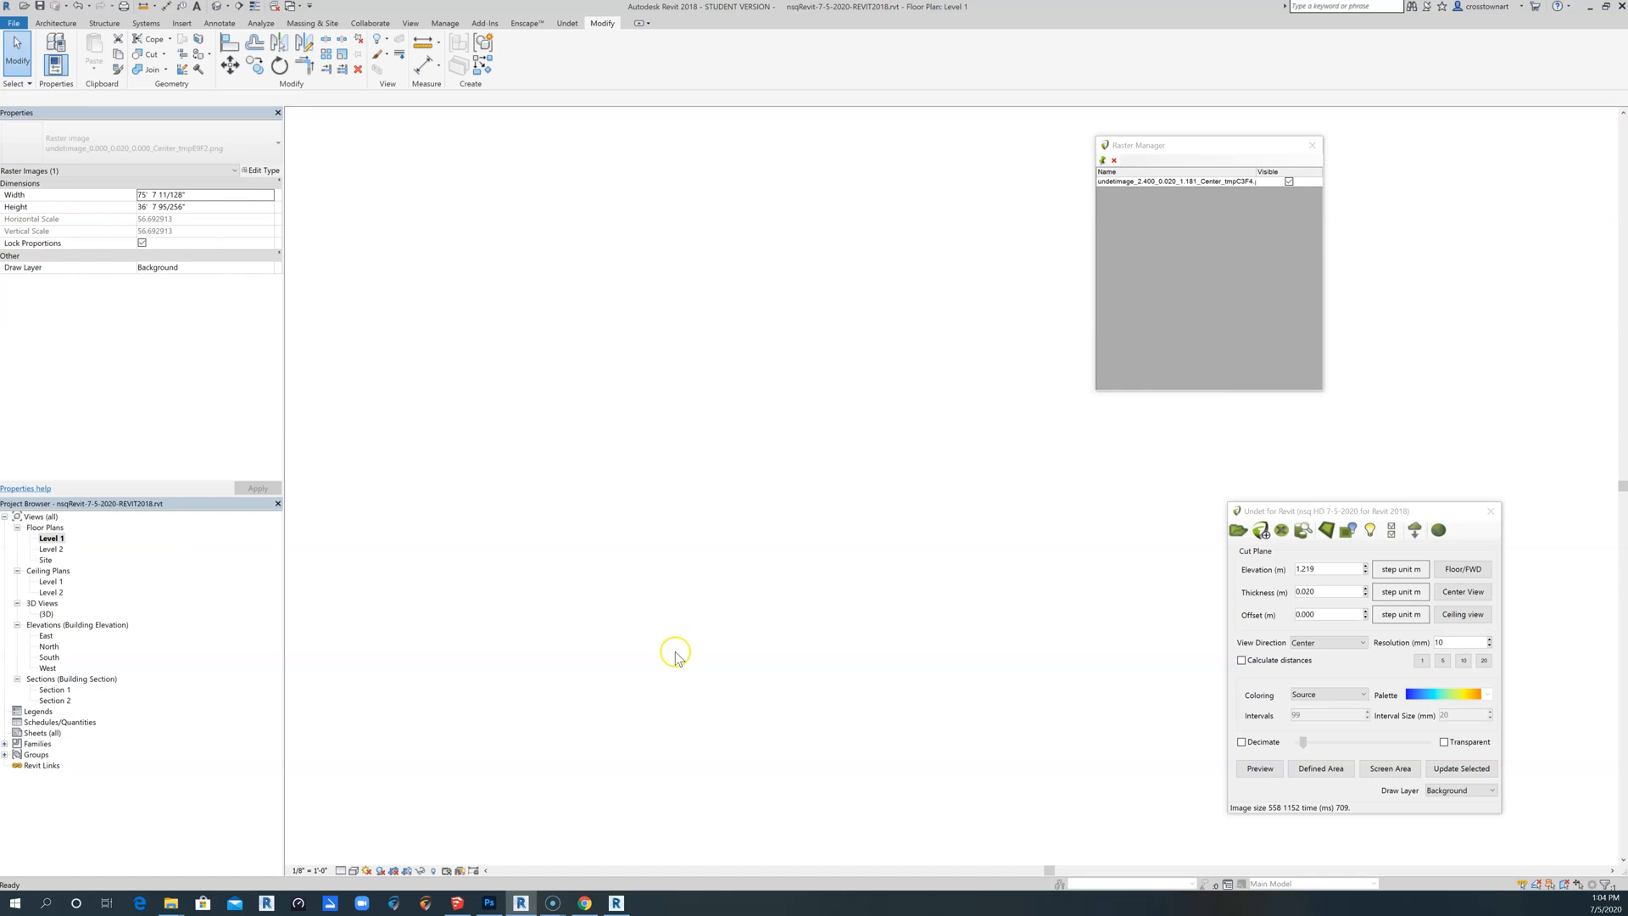
{"action": "scroll", "coordinate": [701, 473], "scroll_direction": "up", "scroll_amount": 2}
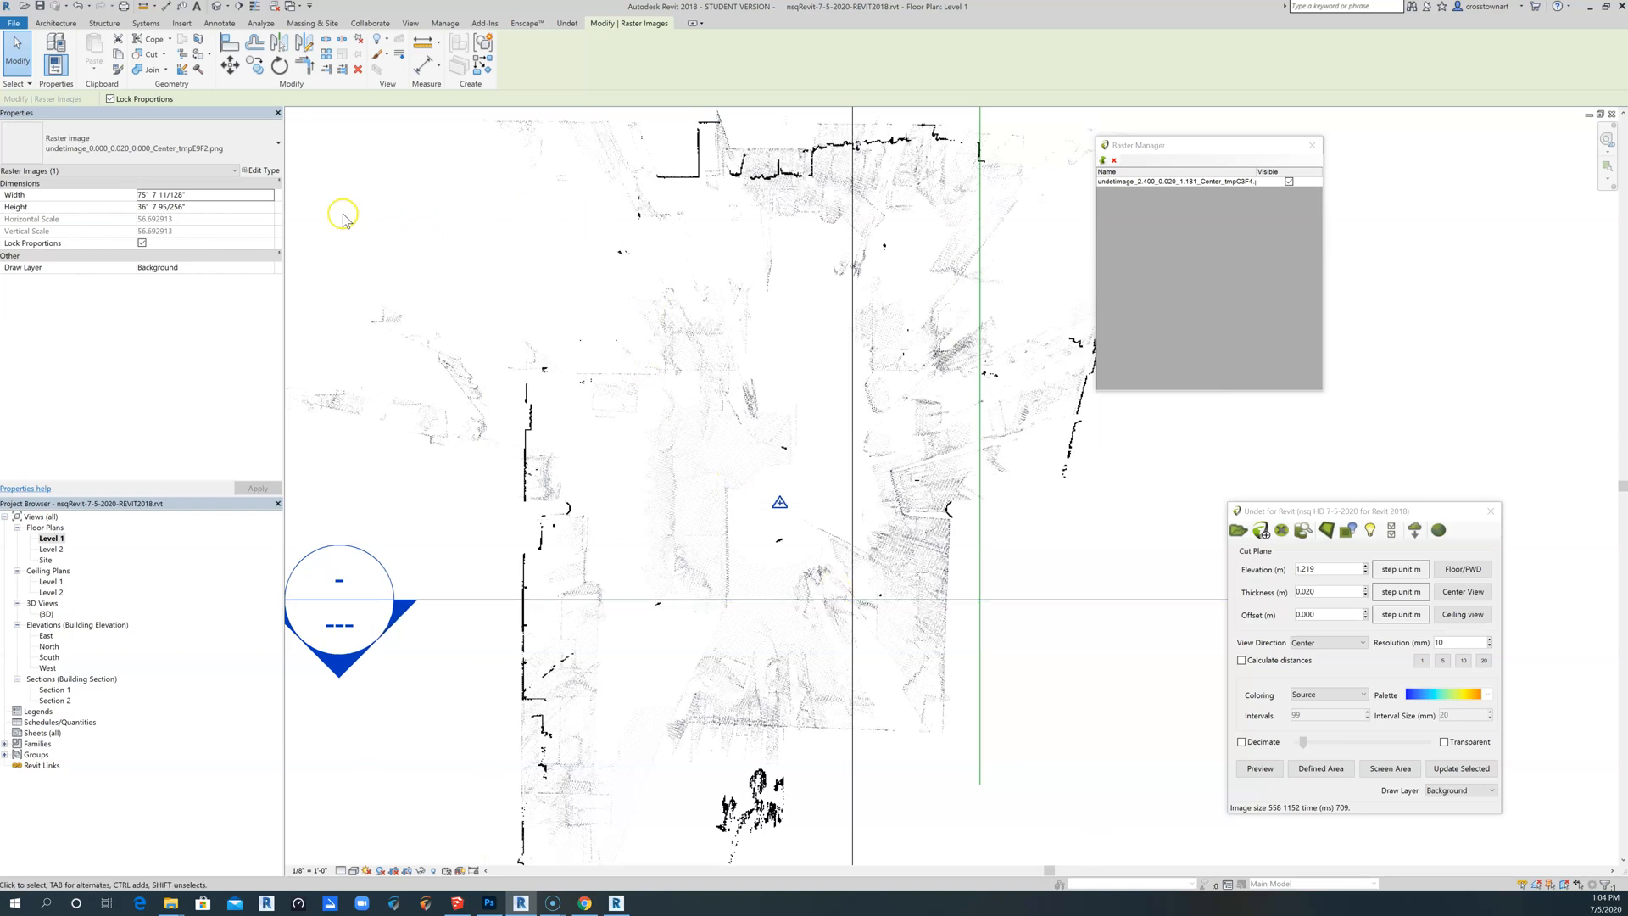
{"action": "left_click", "coordinate": [645, 484]}
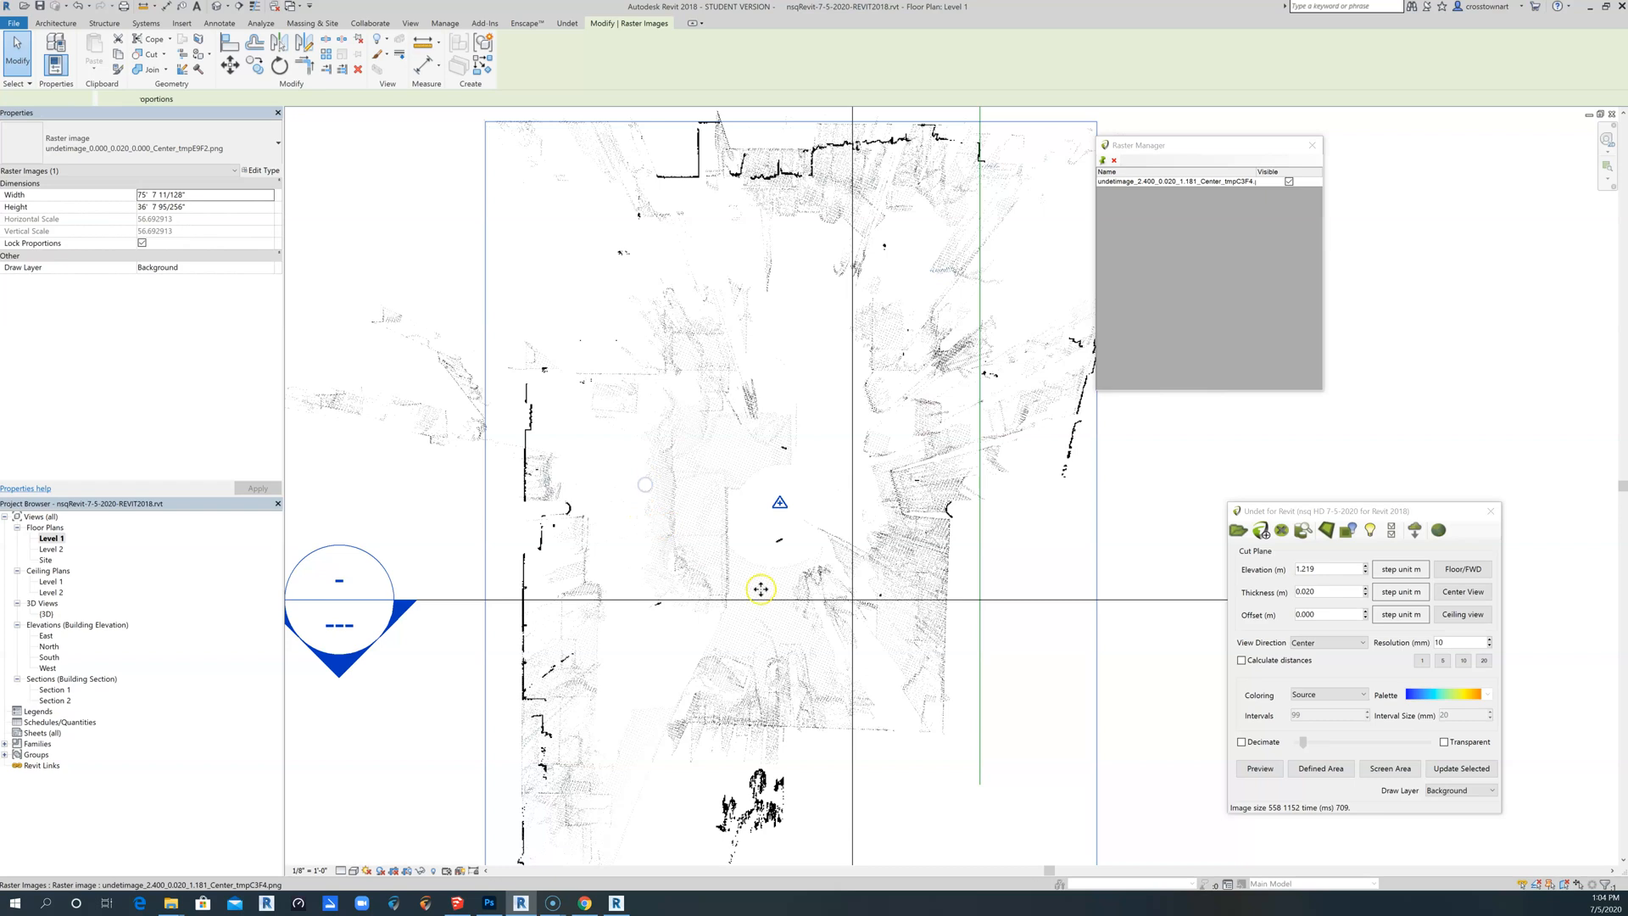
{"action": "scroll", "coordinate": [902, 679], "scroll_direction": "down", "scroll_amount": 5}
{"action": "left_click", "coordinate": [944, 701]}
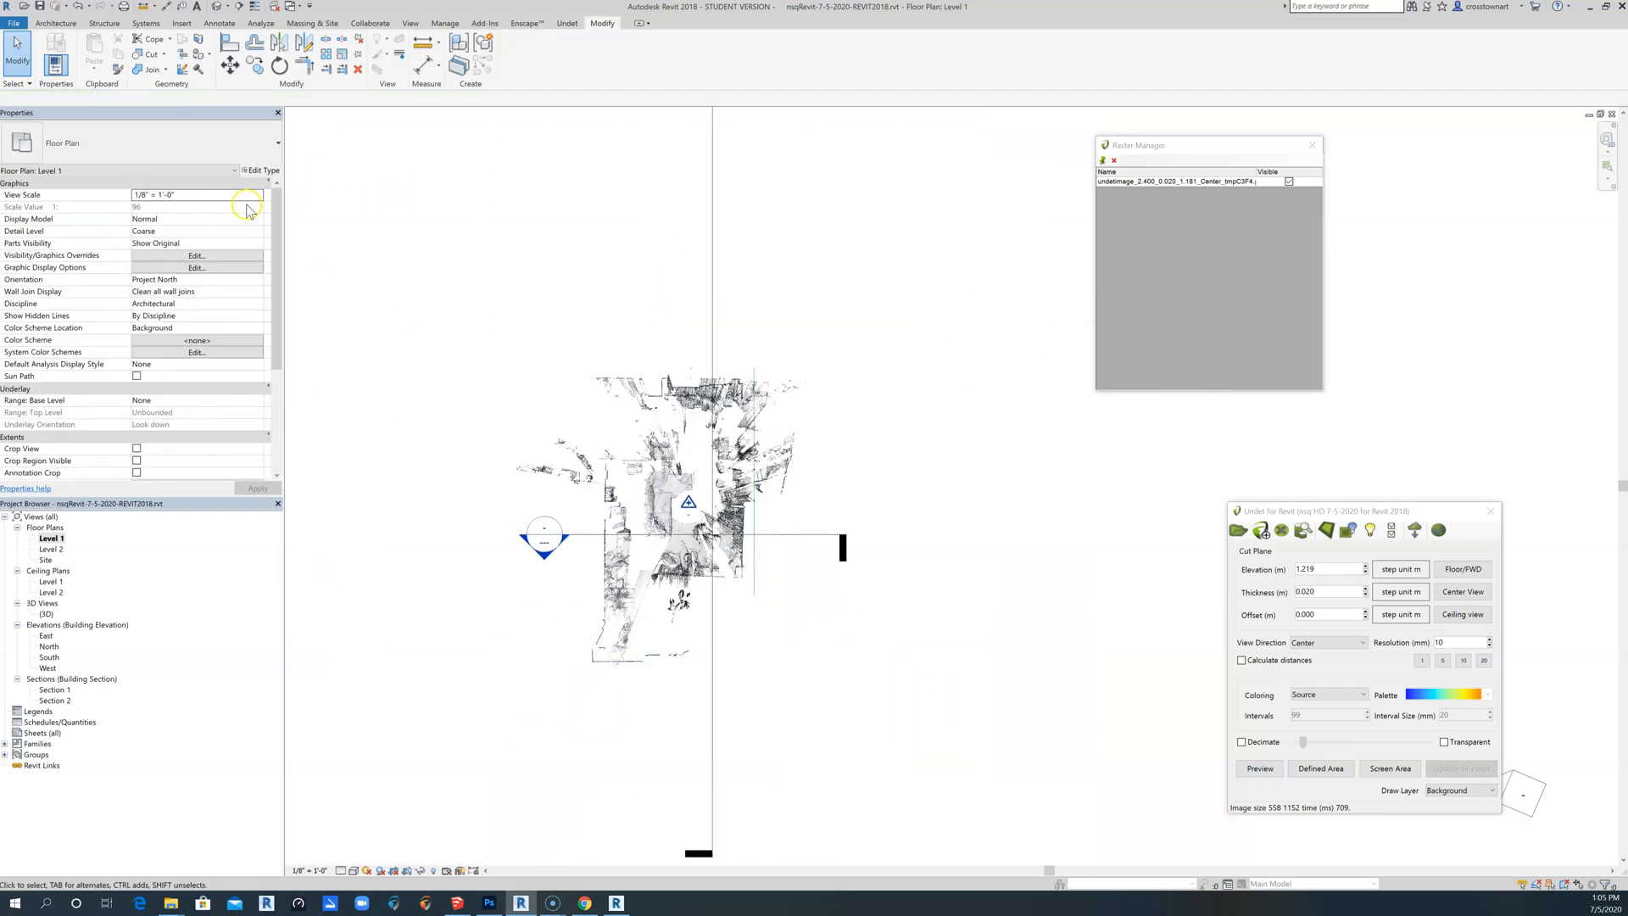
{"action": "left_click", "coordinate": [257, 195]}
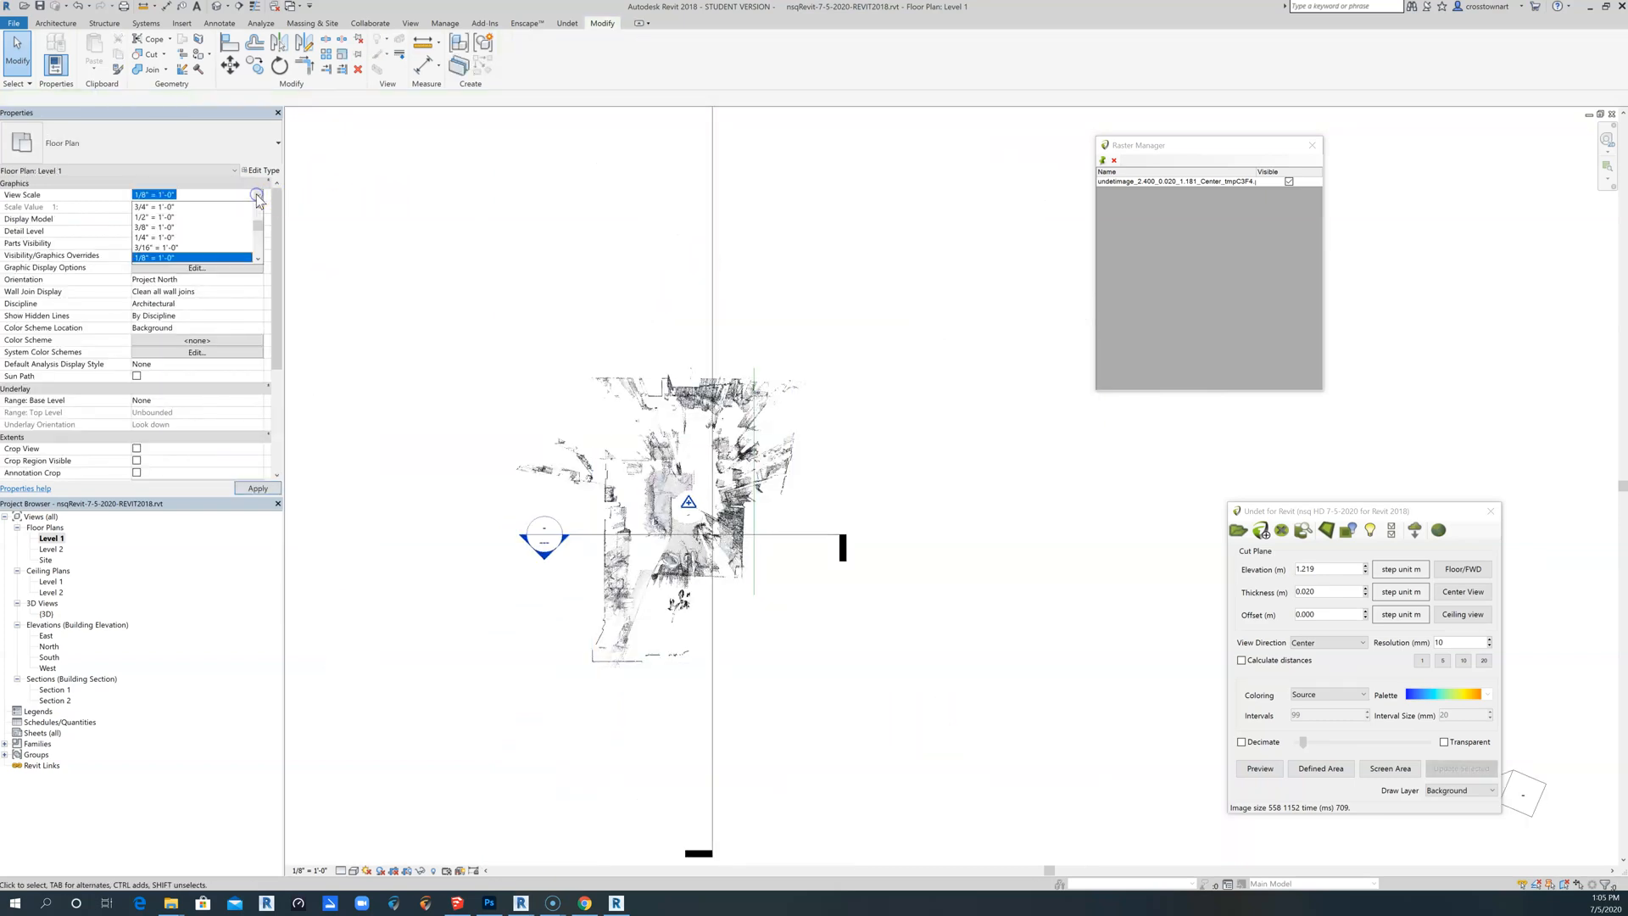
{"action": "left_click", "coordinate": [166, 237]}
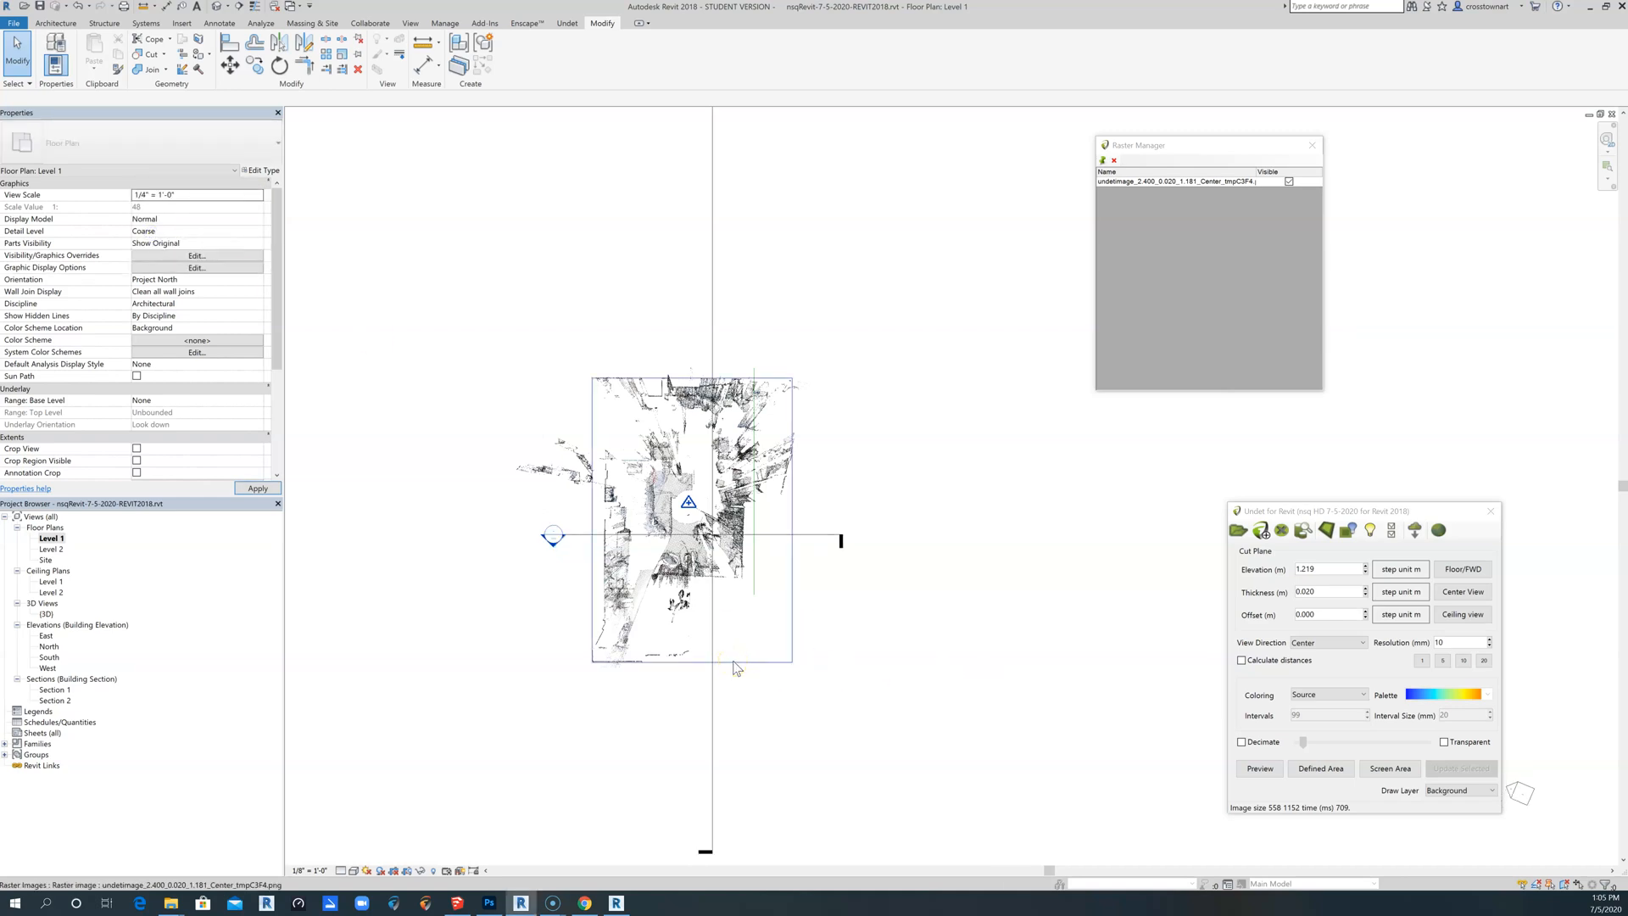
Place an Interior Elevation marker in the middle of the scanned room on the Level 1 plan.
{"action": "scroll", "coordinate": [734, 667], "scroll_direction": "up", "scroll_amount": 3}
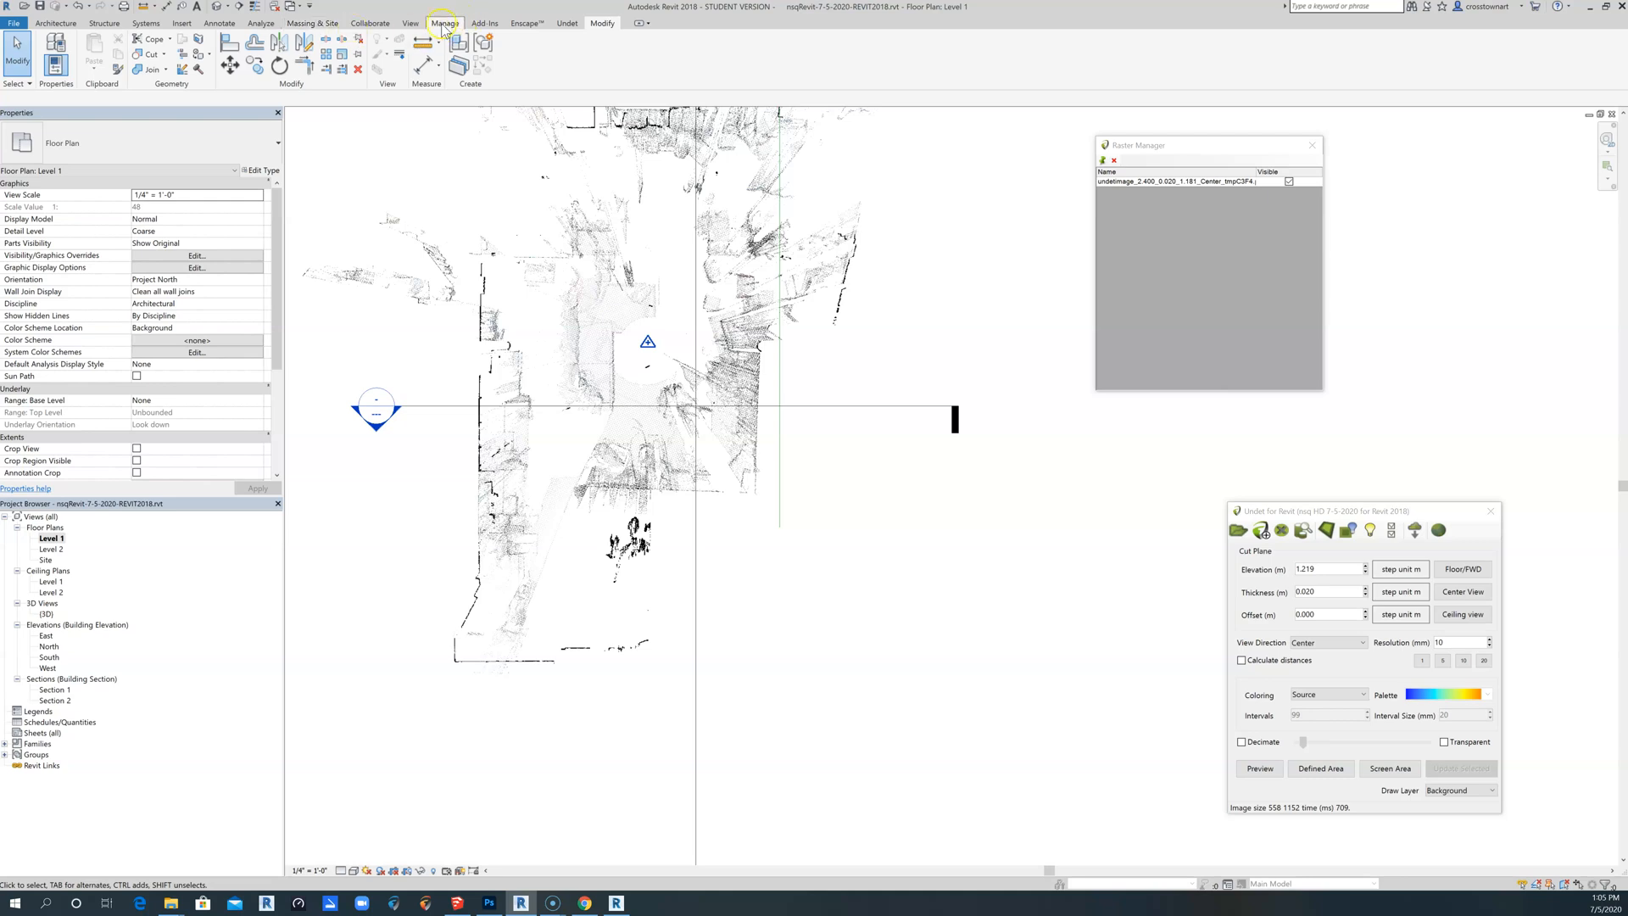
{"action": "left_click", "coordinate": [410, 23]}
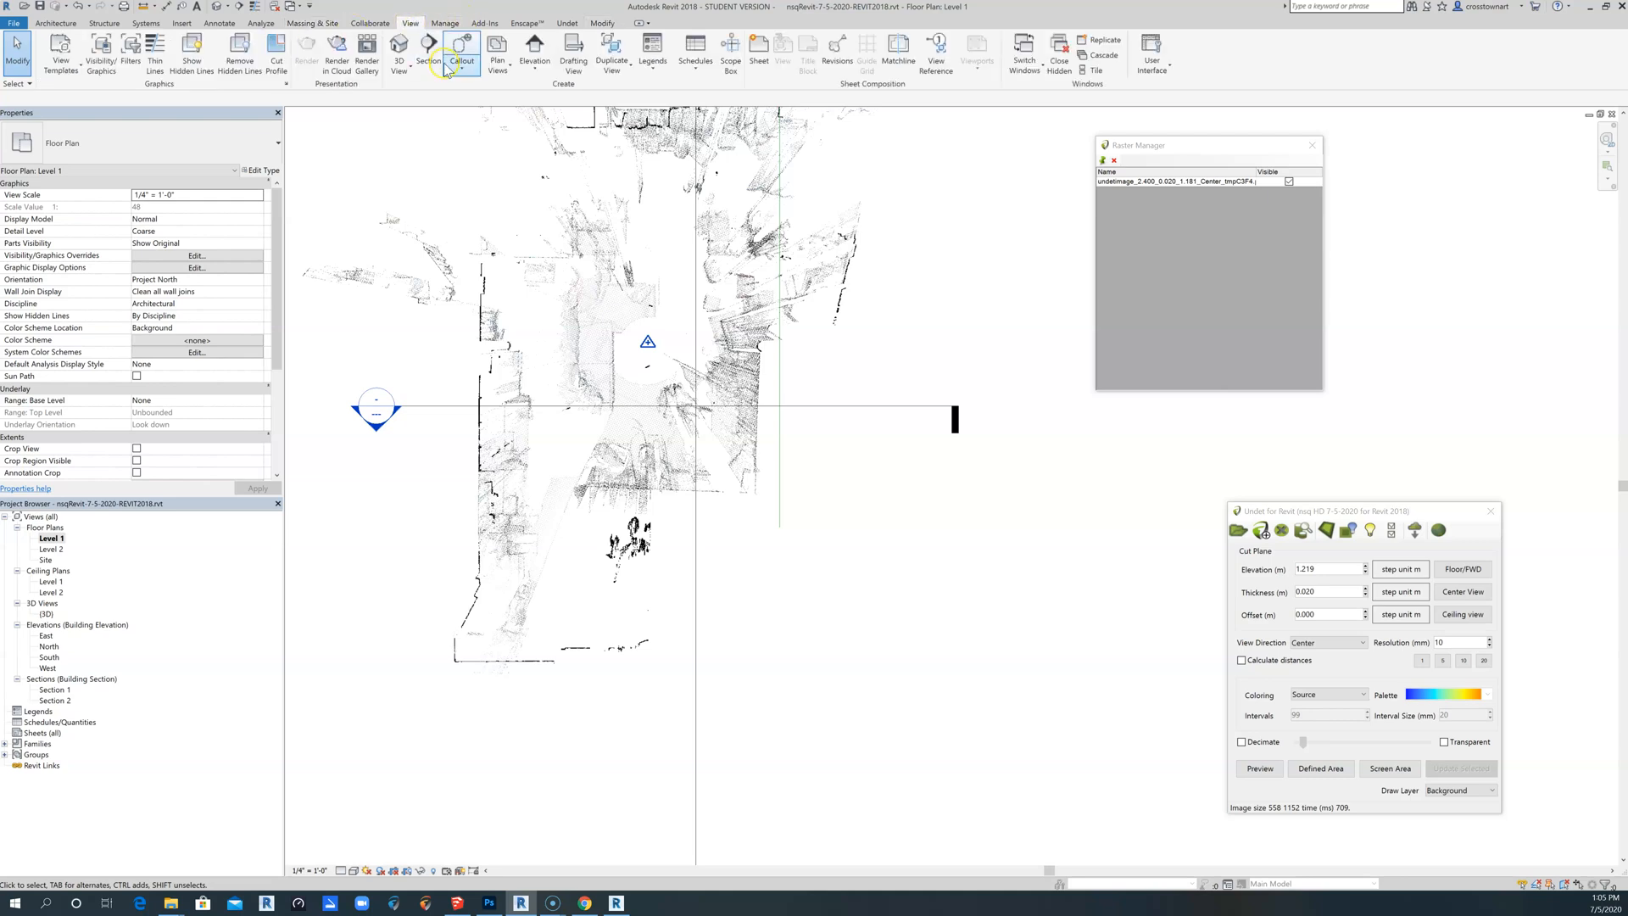
{"action": "left_click", "coordinate": [534, 68]}
{"action": "left_click", "coordinate": [536, 92]}
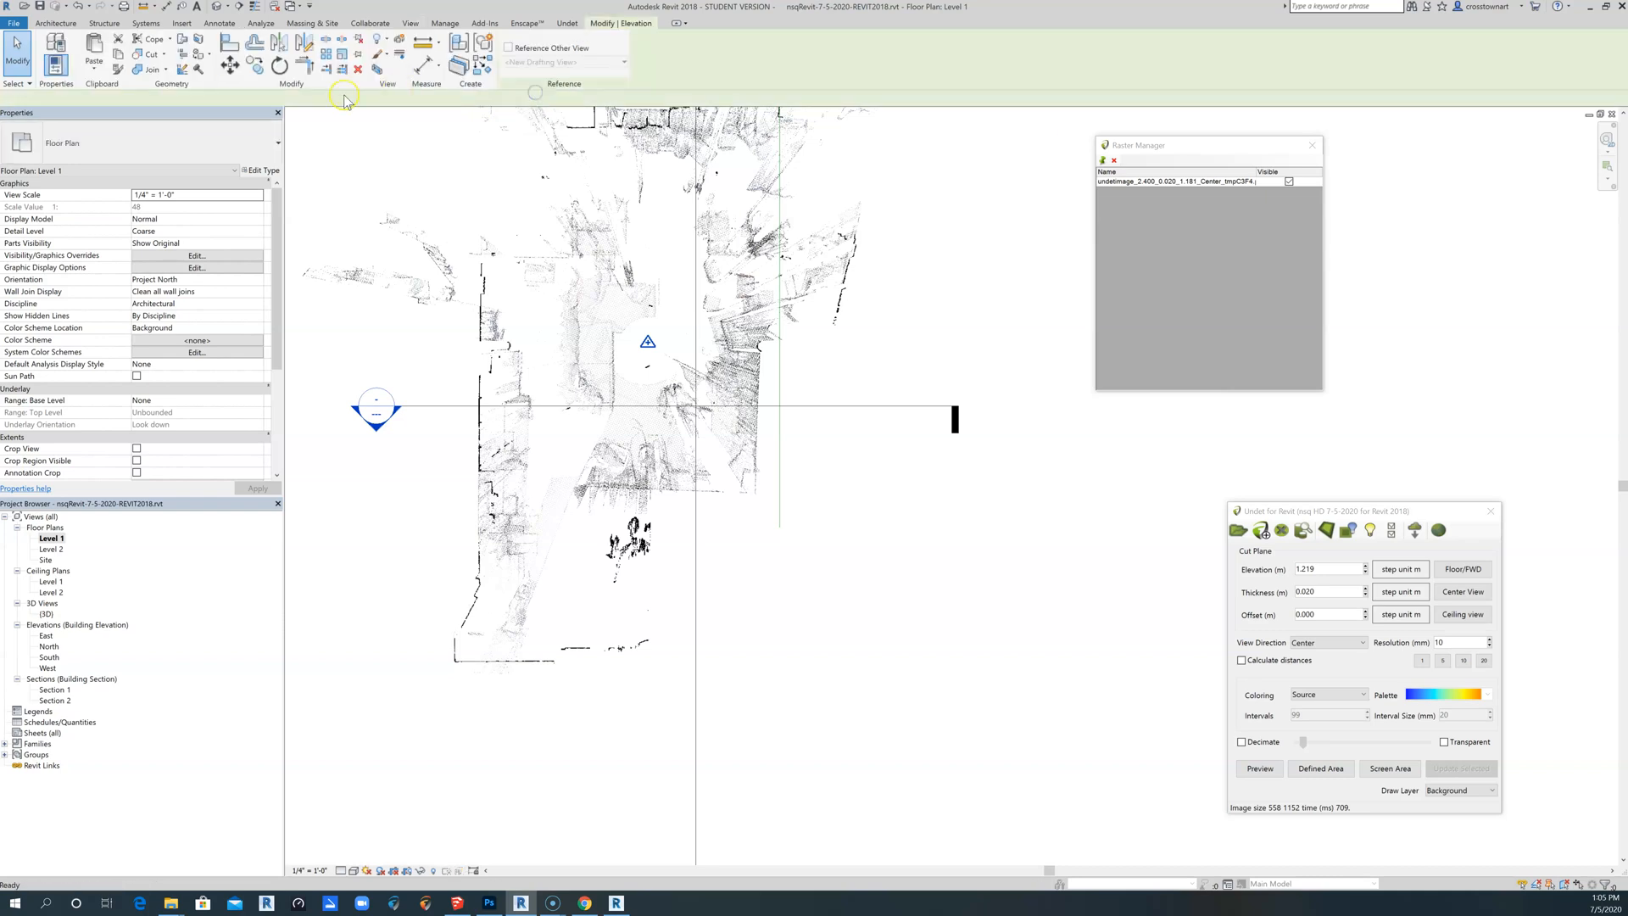
{"action": "left_click", "coordinate": [124, 146]}
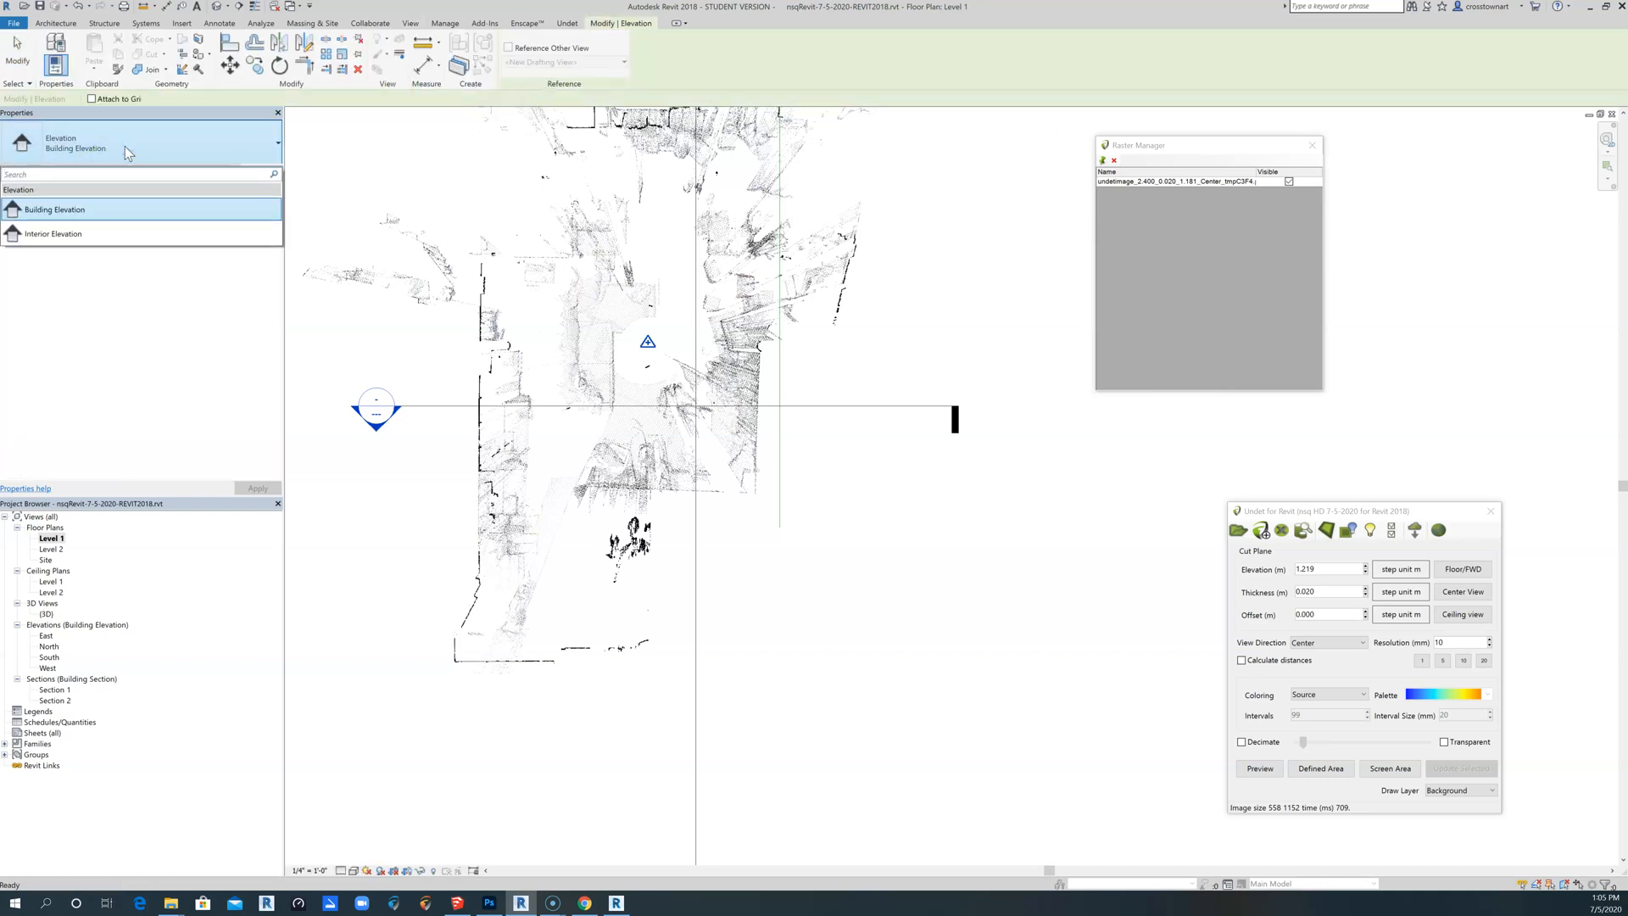
{"action": "left_click", "coordinate": [78, 231]}
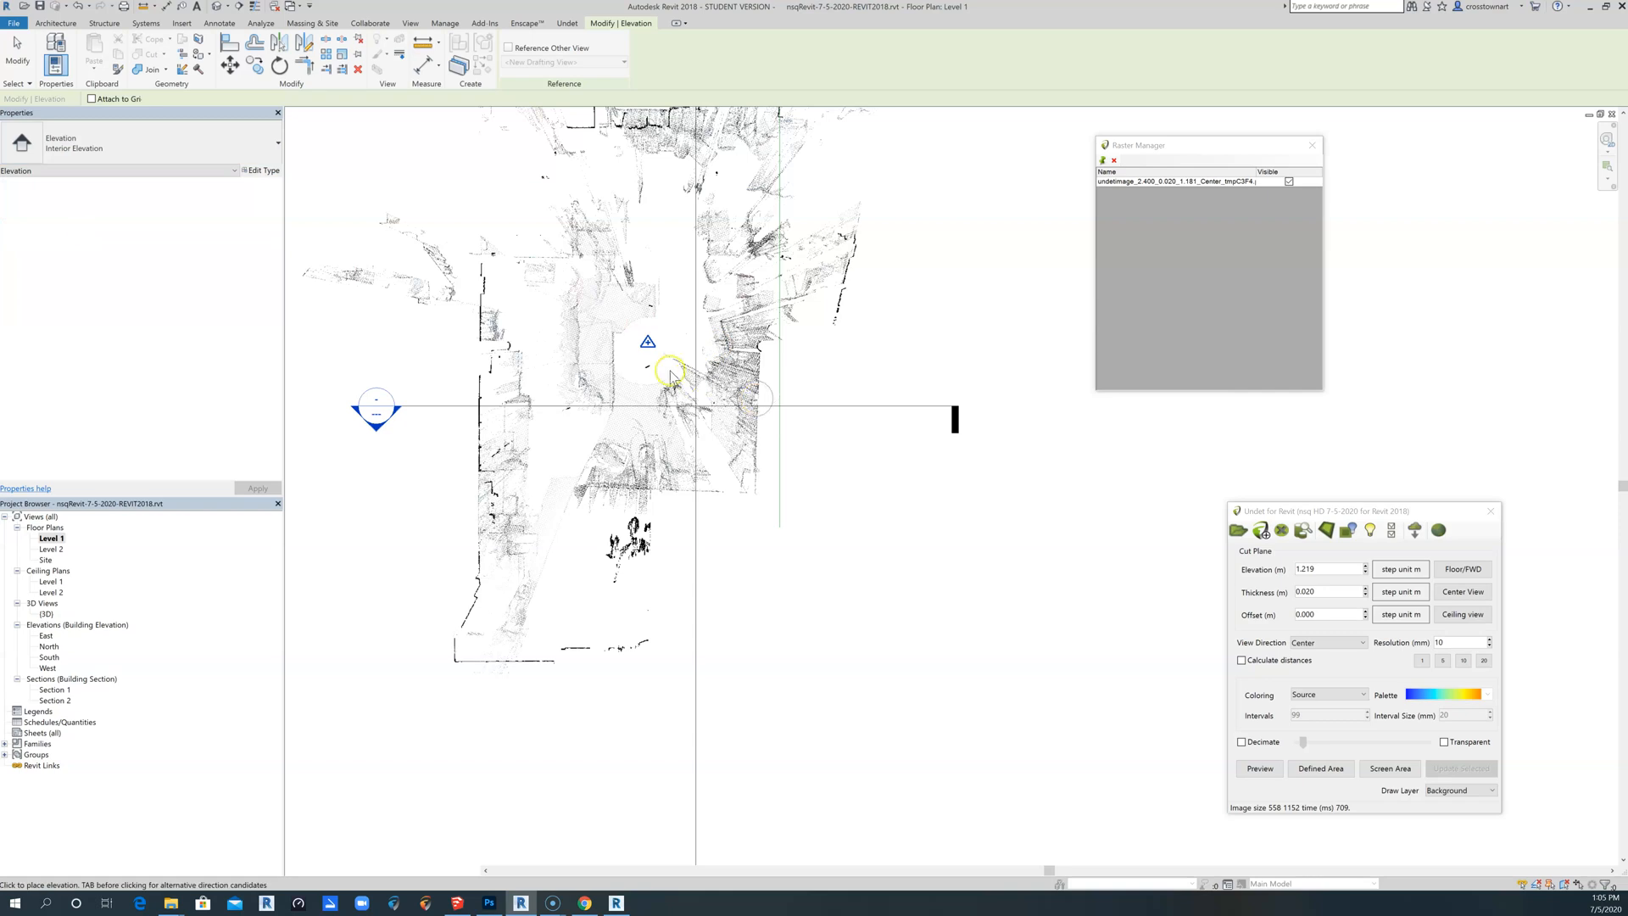
{"action": "scroll", "coordinate": [635, 382], "scroll_direction": "up", "scroll_amount": 2}
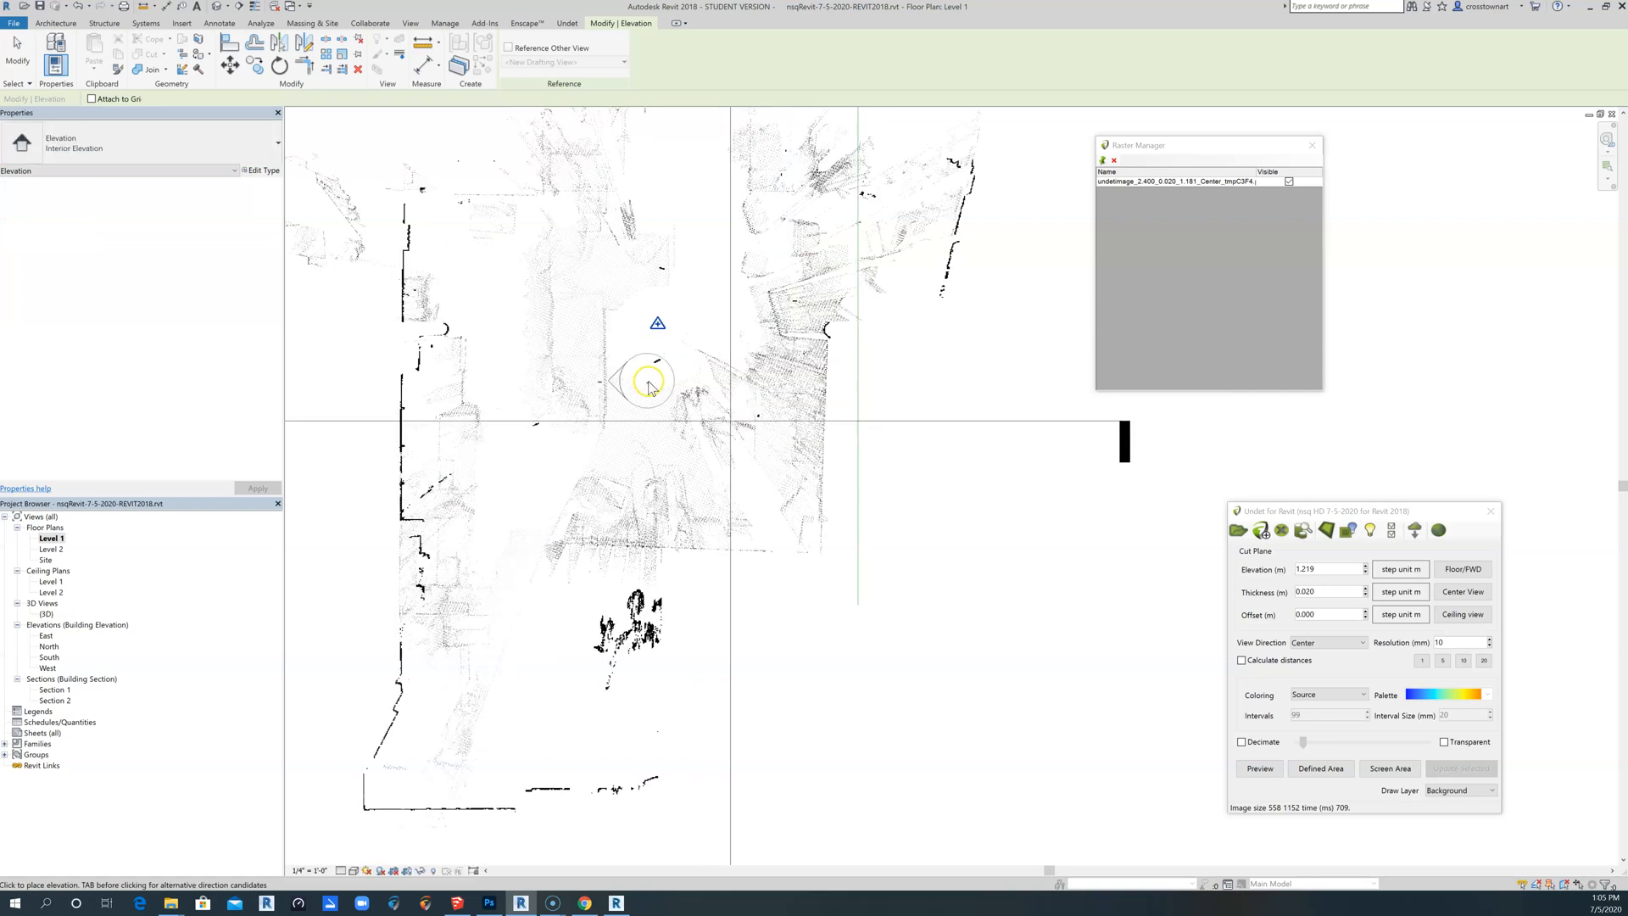
{"action": "scroll", "coordinate": [647, 380], "scroll_direction": "up", "scroll_amount": 3}
{"action": "left_click", "coordinate": [650, 384]}
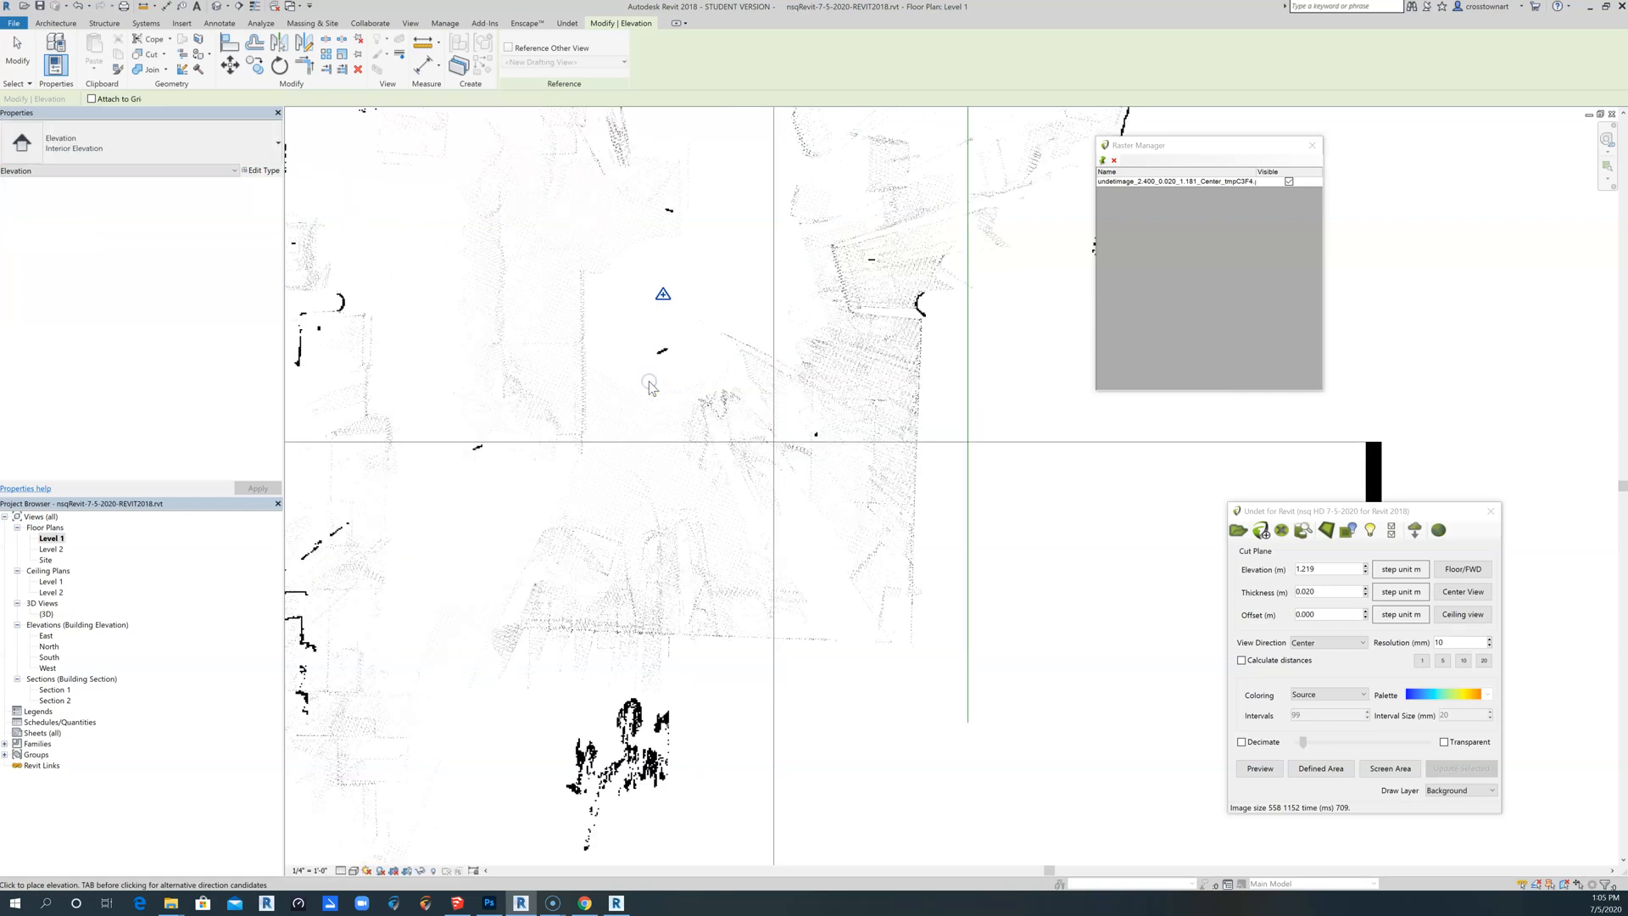
{"action": "left_click", "coordinate": [38, 61]}
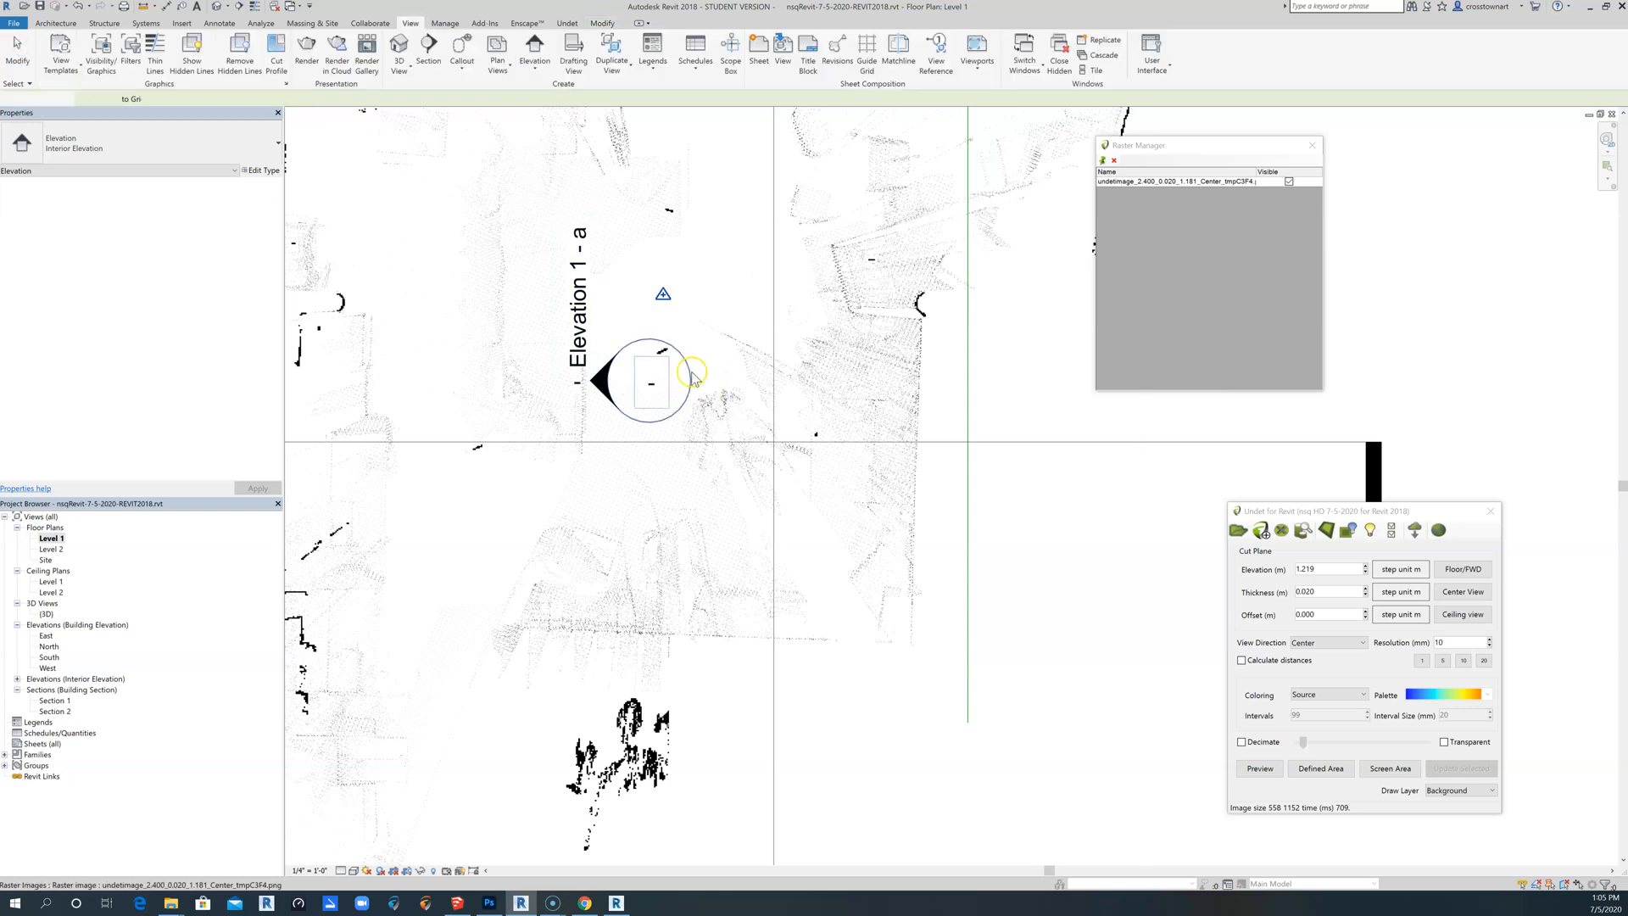
Turn on the three remaining view directions of the interior elevation marker and expand the Interior Elevation views in the project browser.
{"action": "left_click", "coordinate": [692, 374]}
{"action": "left_click", "coordinate": [694, 384]}
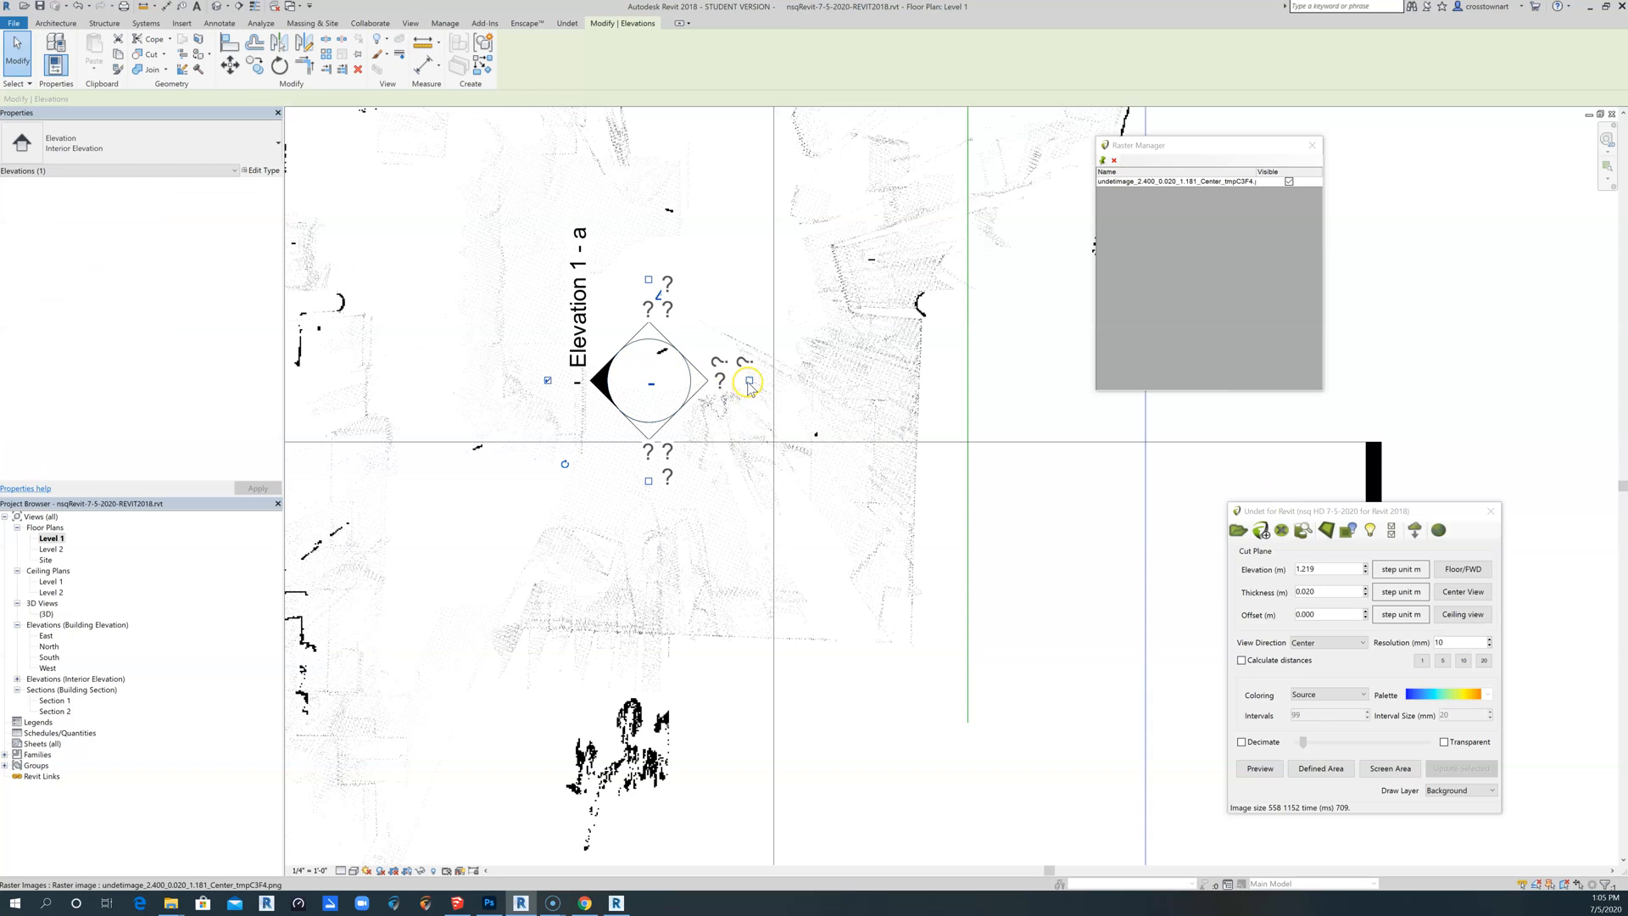
{"action": "left_click", "coordinate": [748, 382]}
{"action": "left_click", "coordinate": [648, 280]}
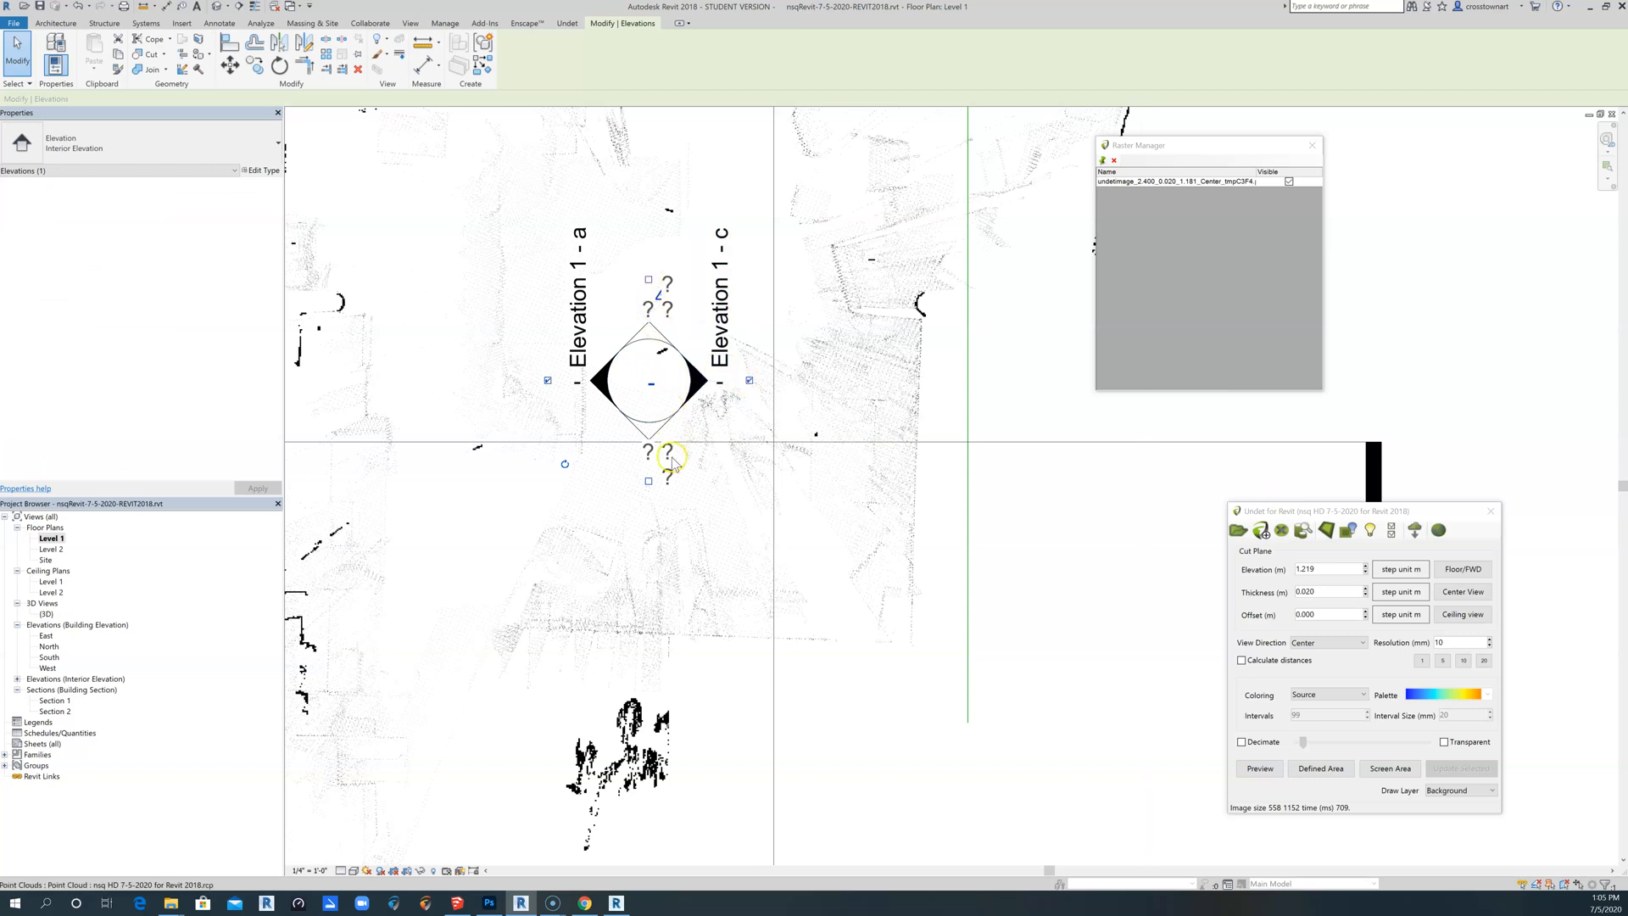
{"action": "left_click", "coordinate": [648, 481]}
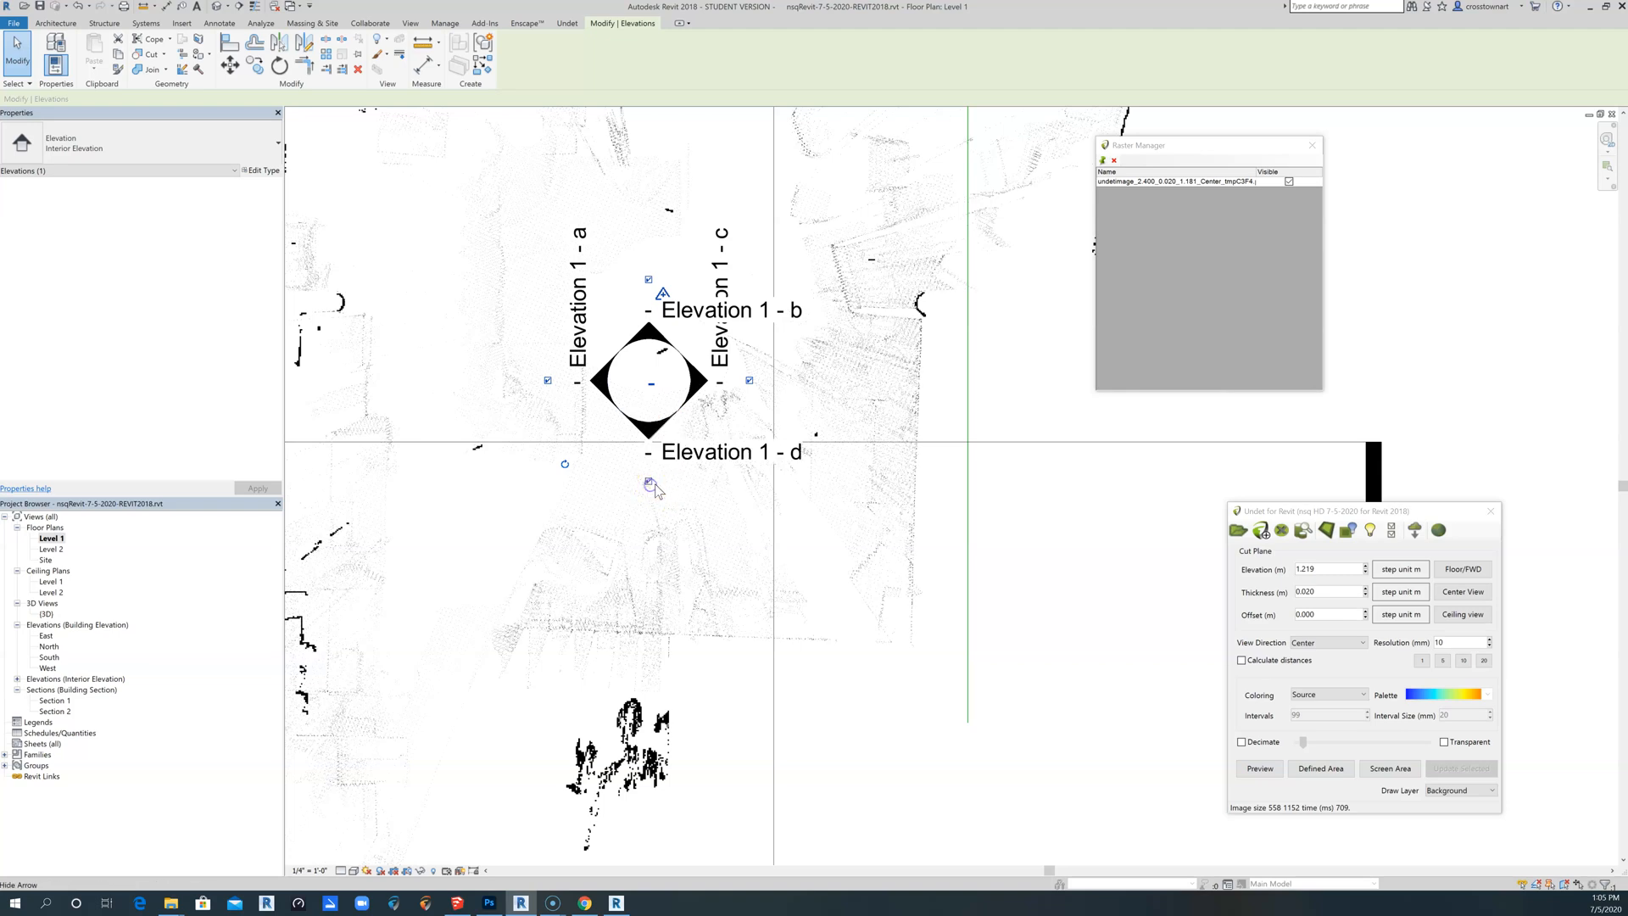
{"action": "left_click", "coordinate": [16, 678]}
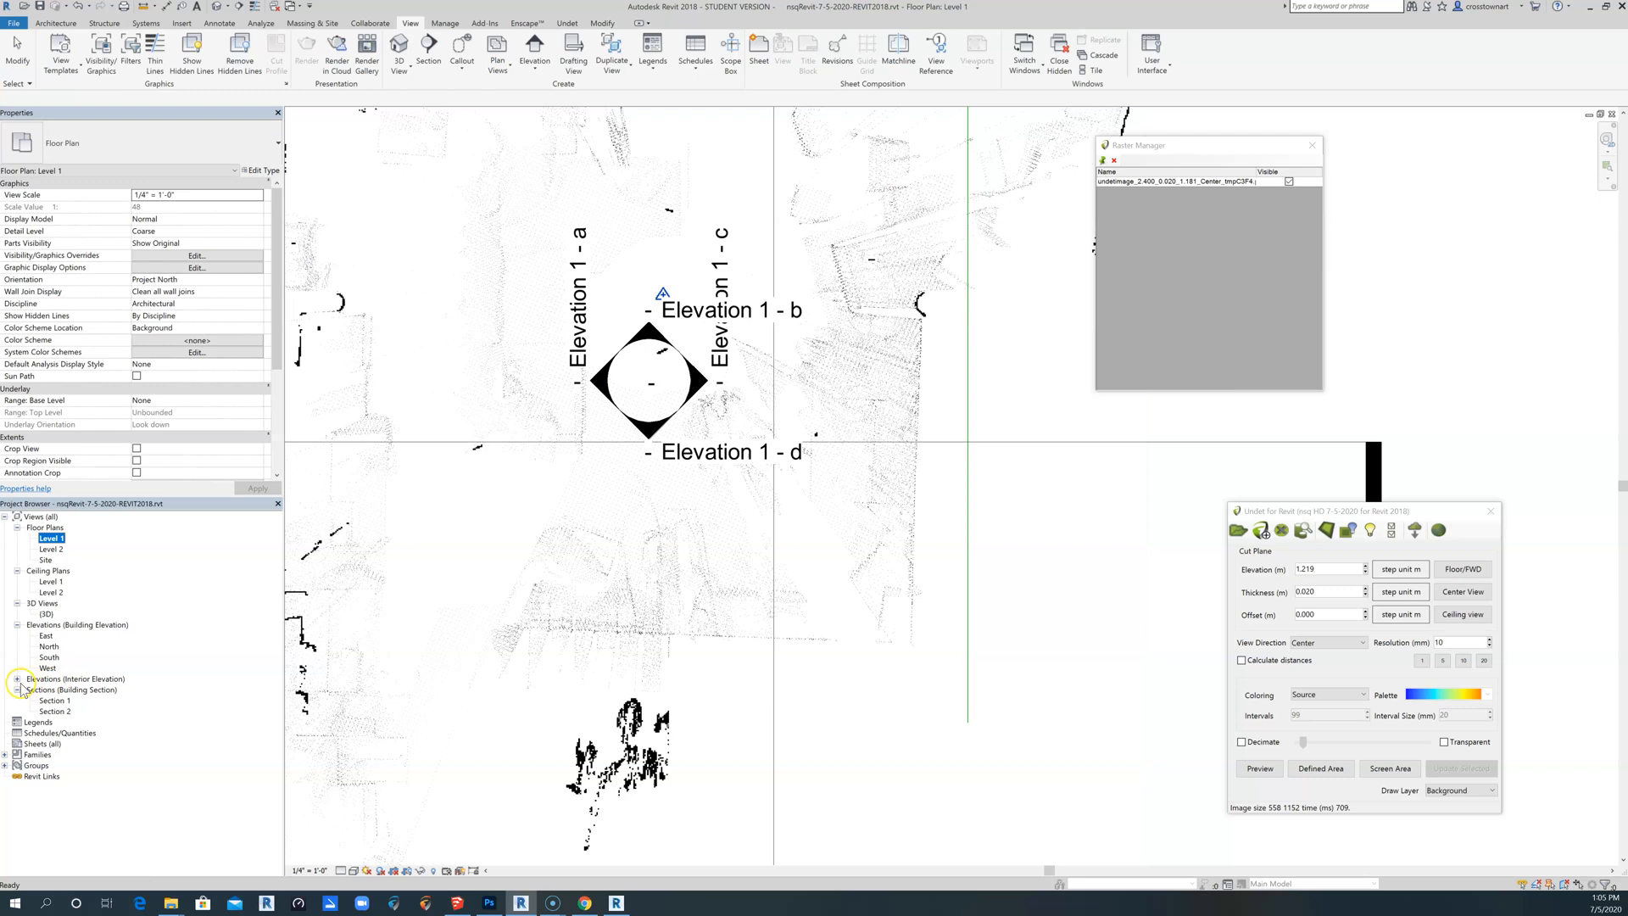
Select the marker arrow for Elevation 1 - c and check its view line and far clip extent against the plan.
{"action": "scroll", "coordinate": [651, 417], "scroll_direction": "down", "scroll_amount": 3}
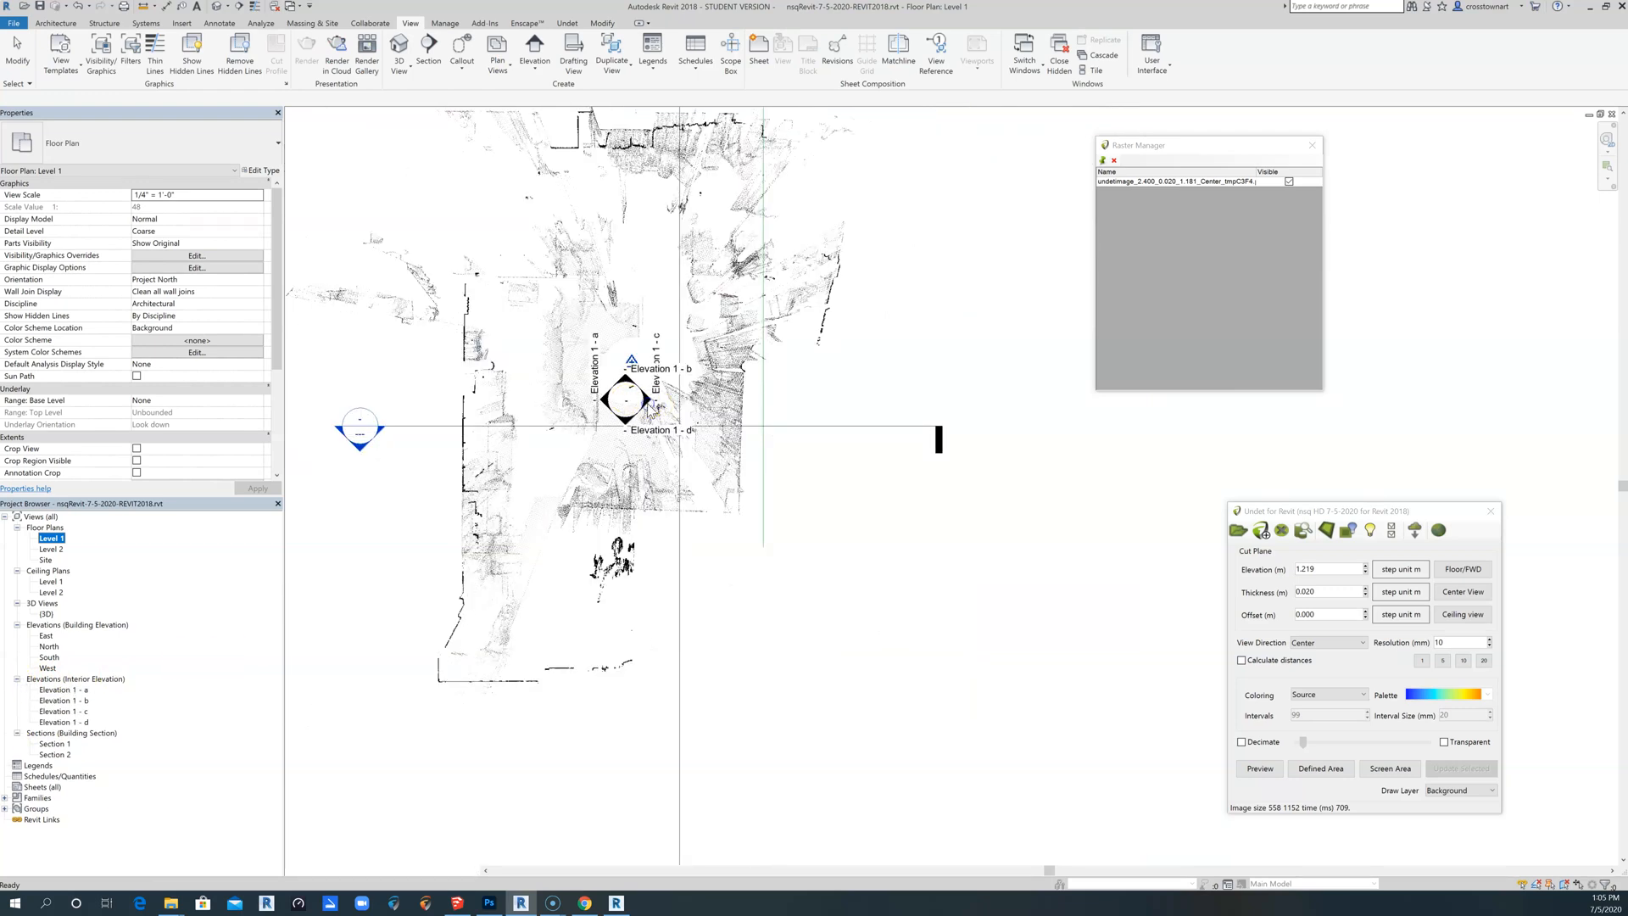
{"action": "left_click", "coordinate": [651, 409]}
{"action": "scroll", "coordinate": [651, 406], "scroll_direction": "up", "scroll_amount": 3}
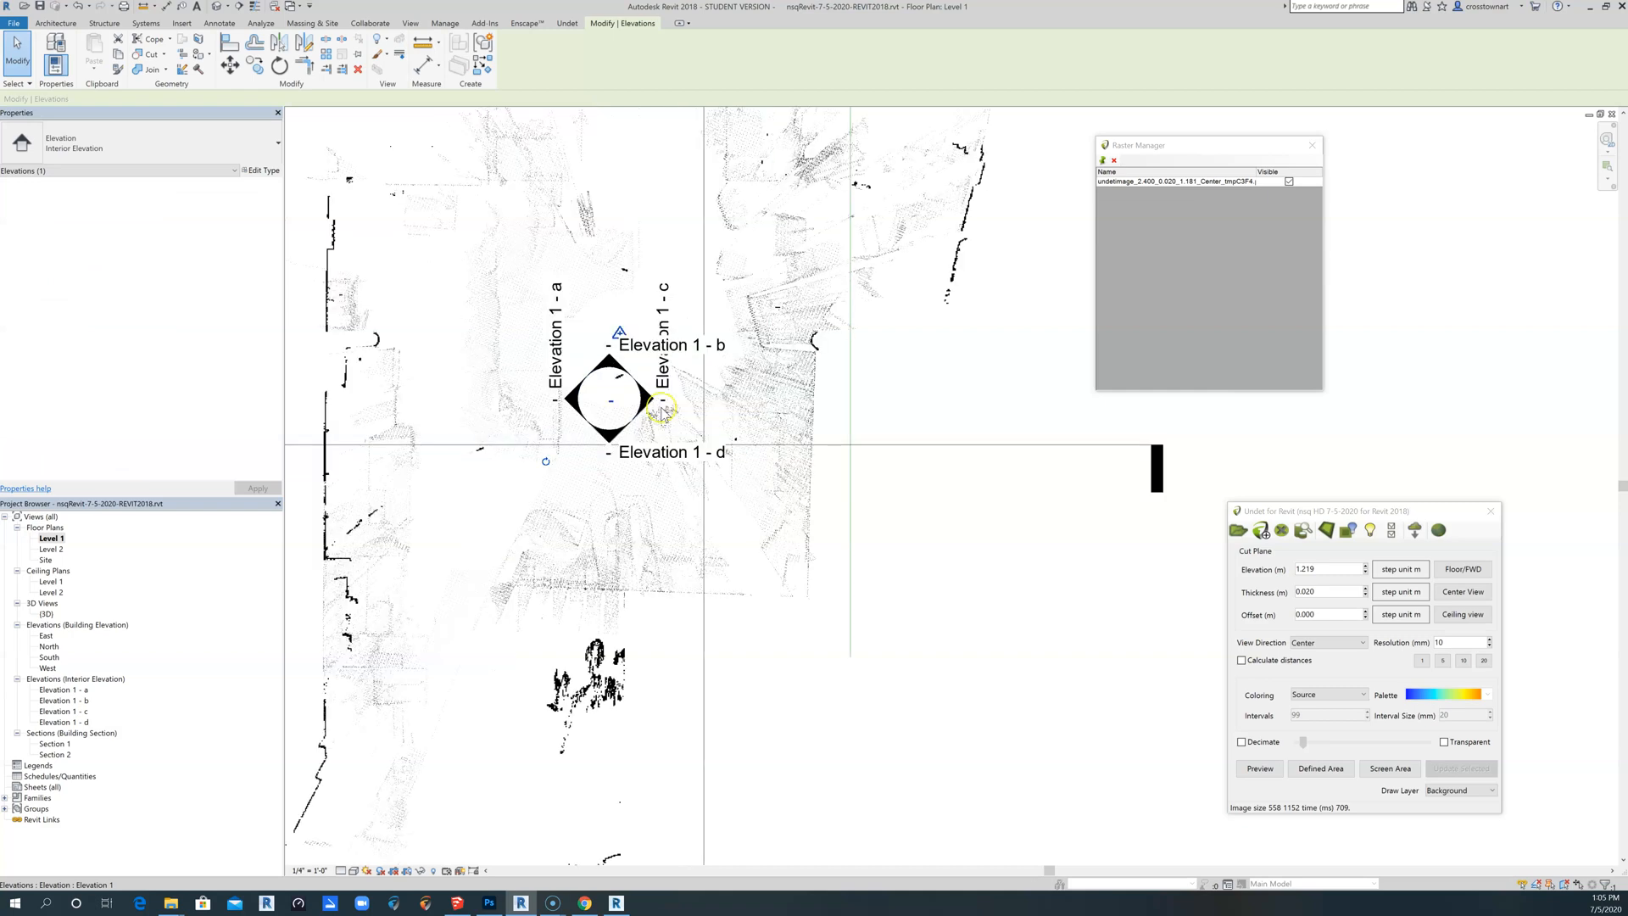
{"action": "left_click", "coordinate": [930, 564]}
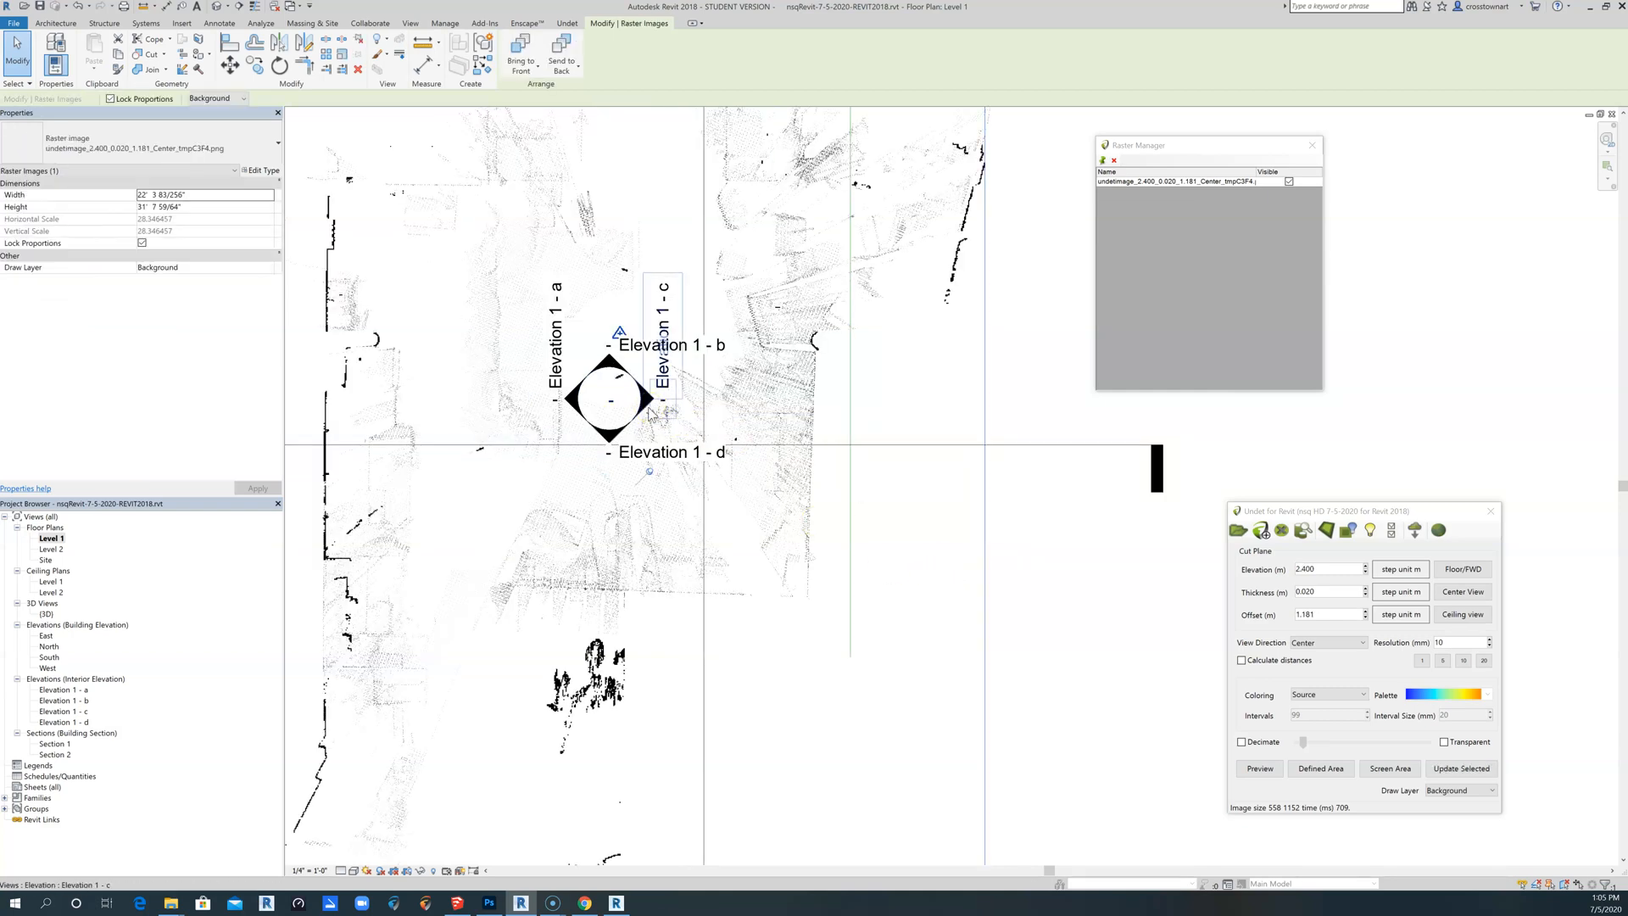
{"action": "left_click", "coordinate": [650, 410]}
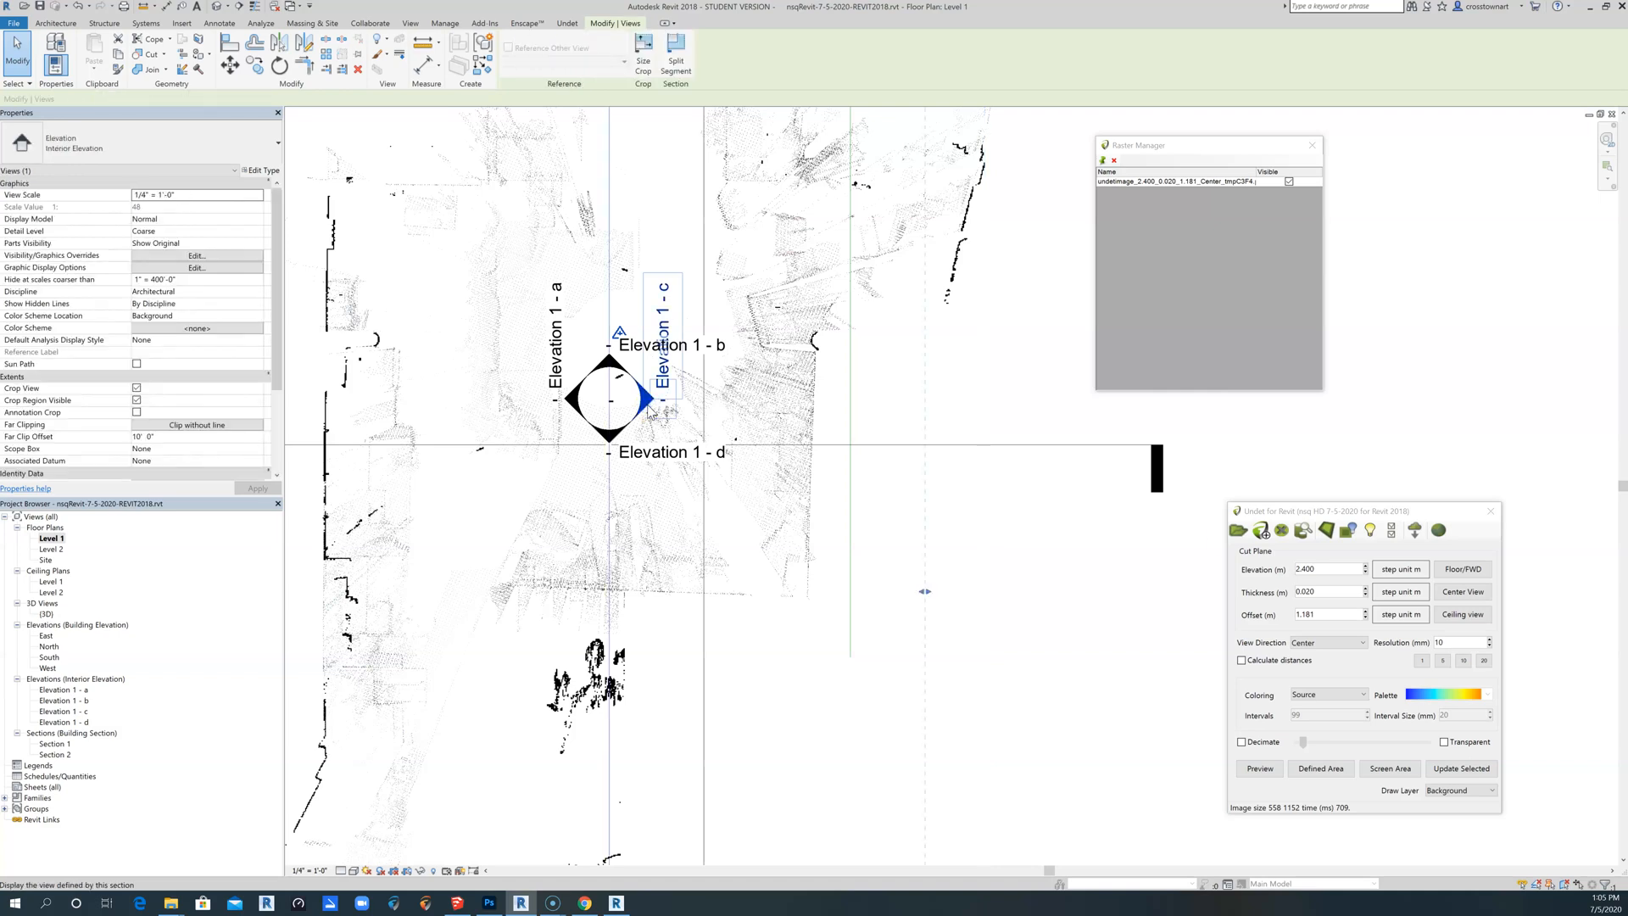
{"action": "scroll", "coordinate": [635, 551], "scroll_direction": "down", "scroll_amount": 2}
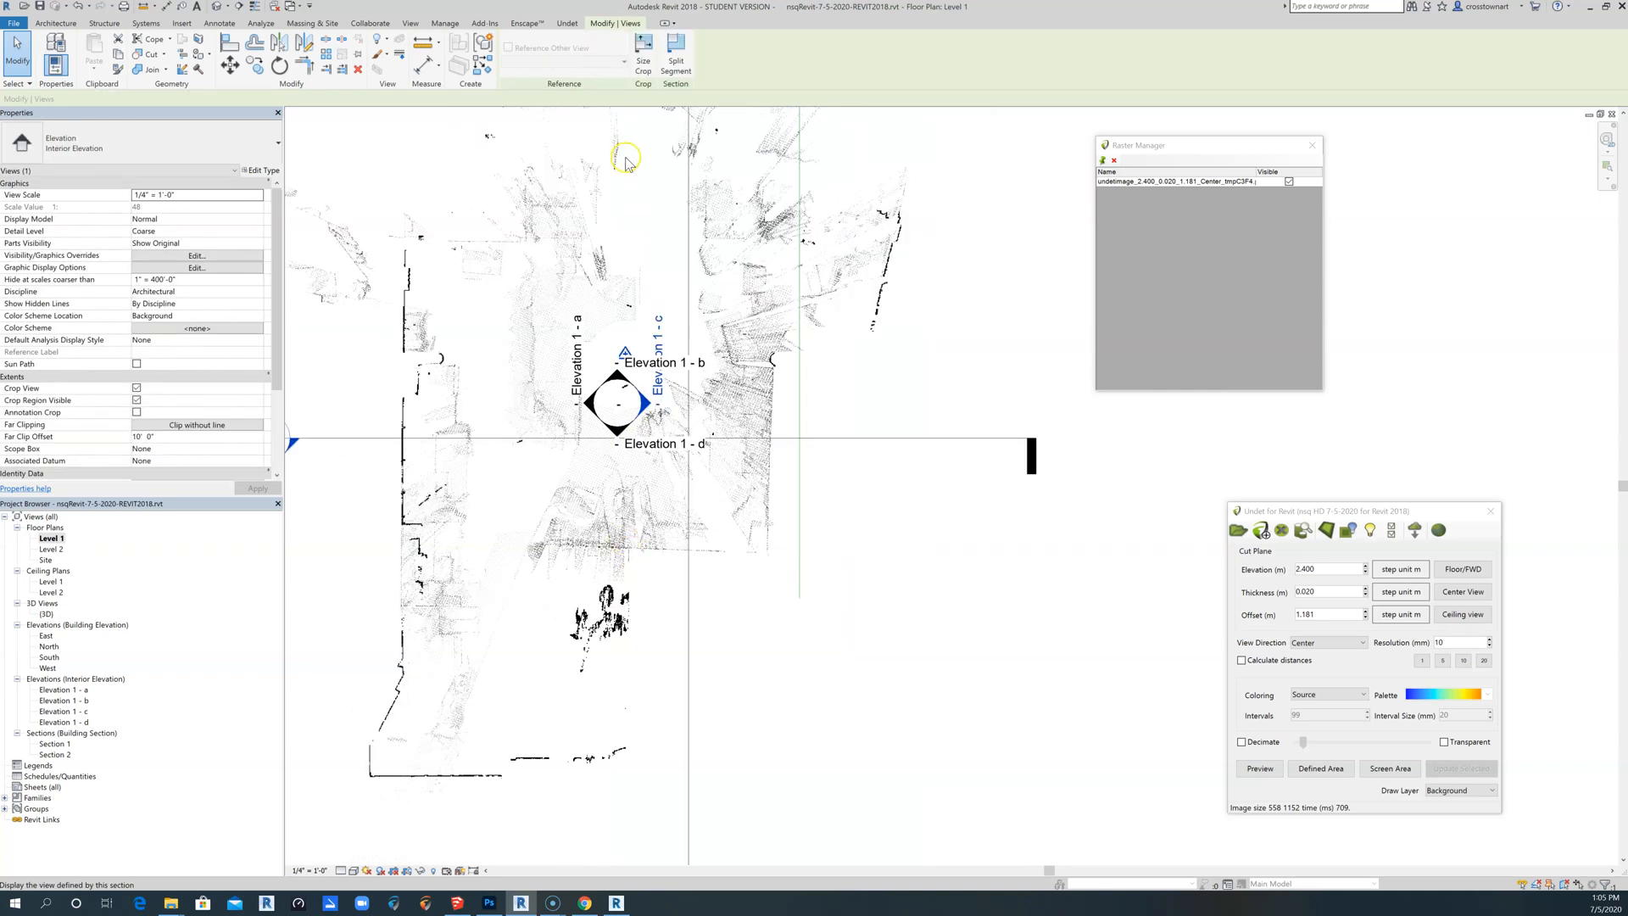
{"action": "scroll", "coordinate": [564, 607], "scroll_direction": "down", "scroll_amount": 1}
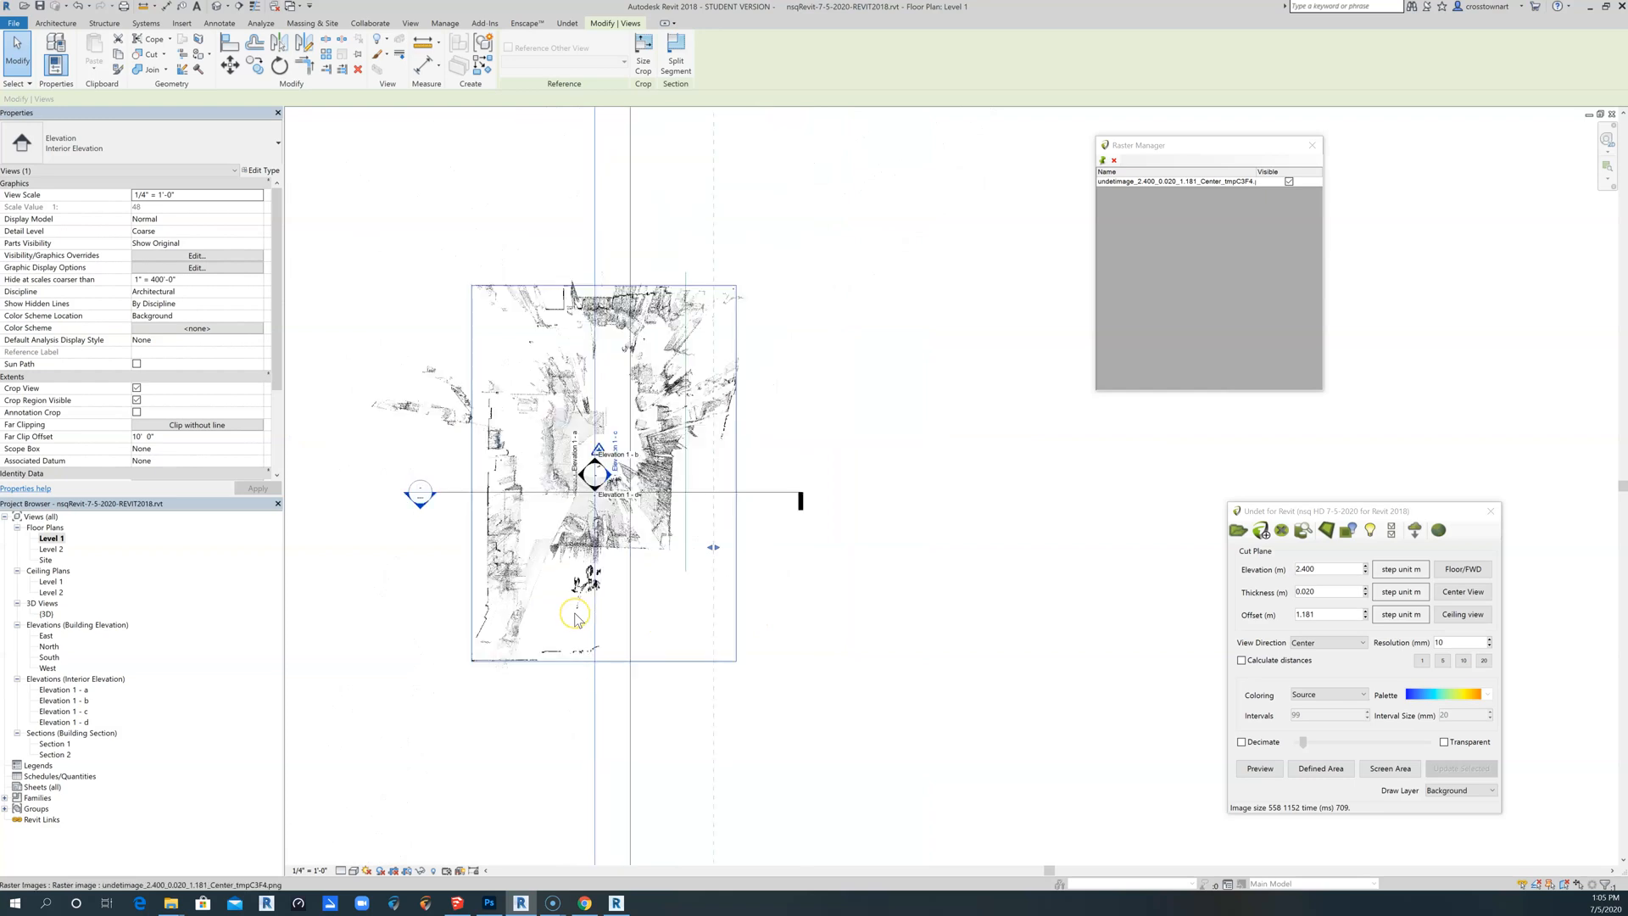
{"action": "left_click", "coordinate": [395, 678]}
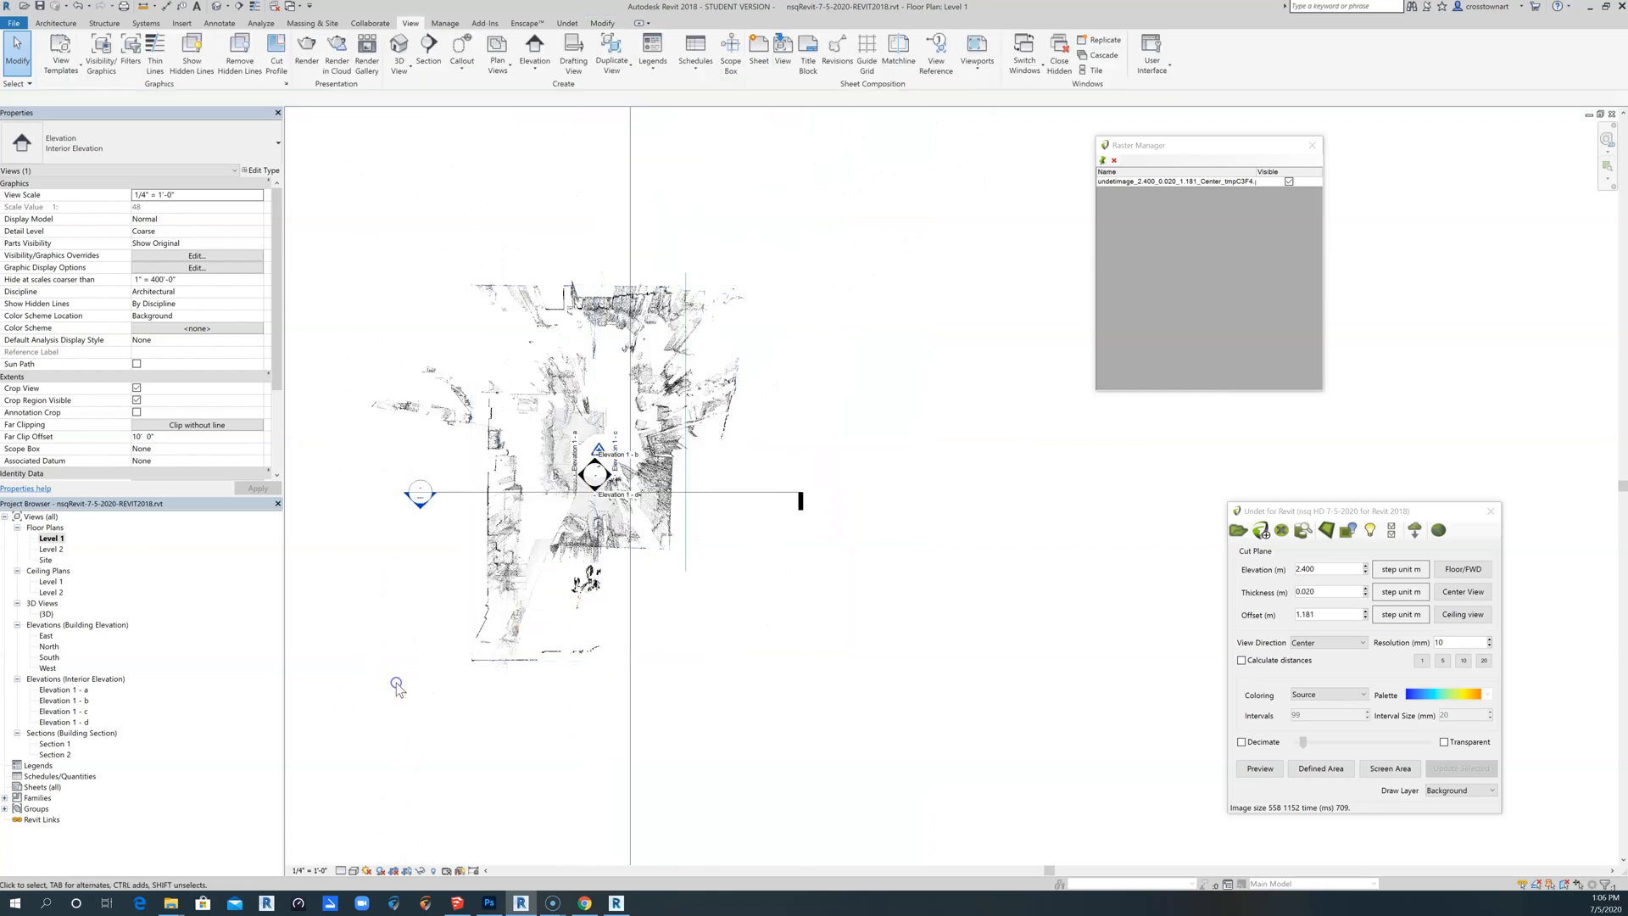
Open the Elevation 1 - a interior elevation and examine how the point cloud appears between Level 1 and Level 2.
{"action": "double_click", "coordinate": [74, 691]}
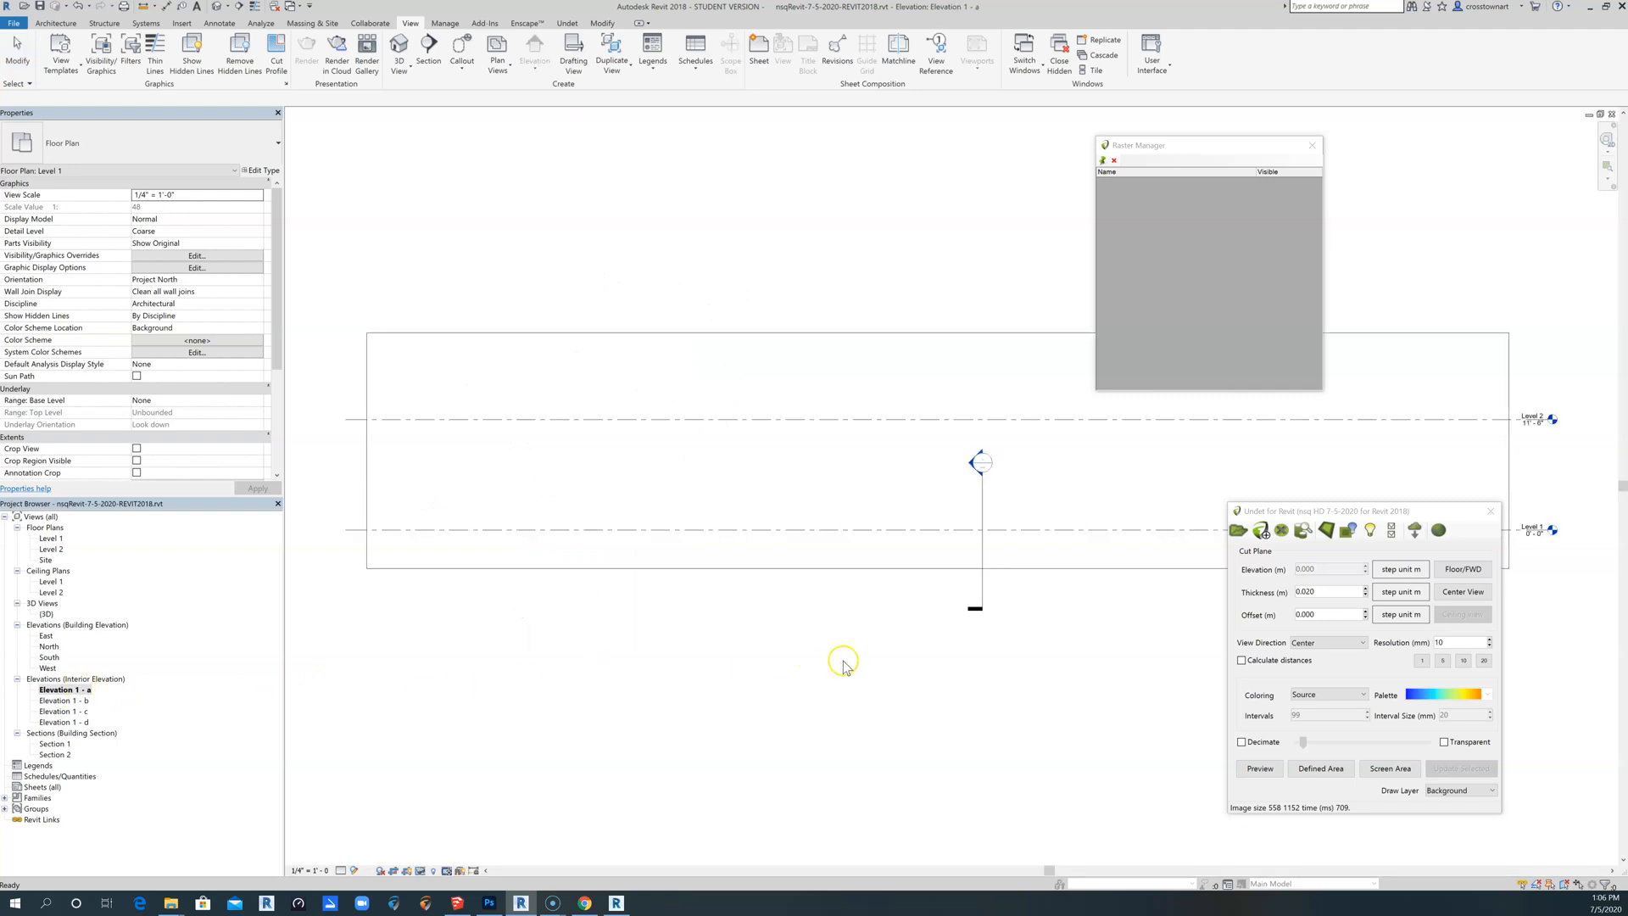
{"action": "scroll", "coordinate": [1172, 518], "scroll_direction": "up", "scroll_amount": 2}
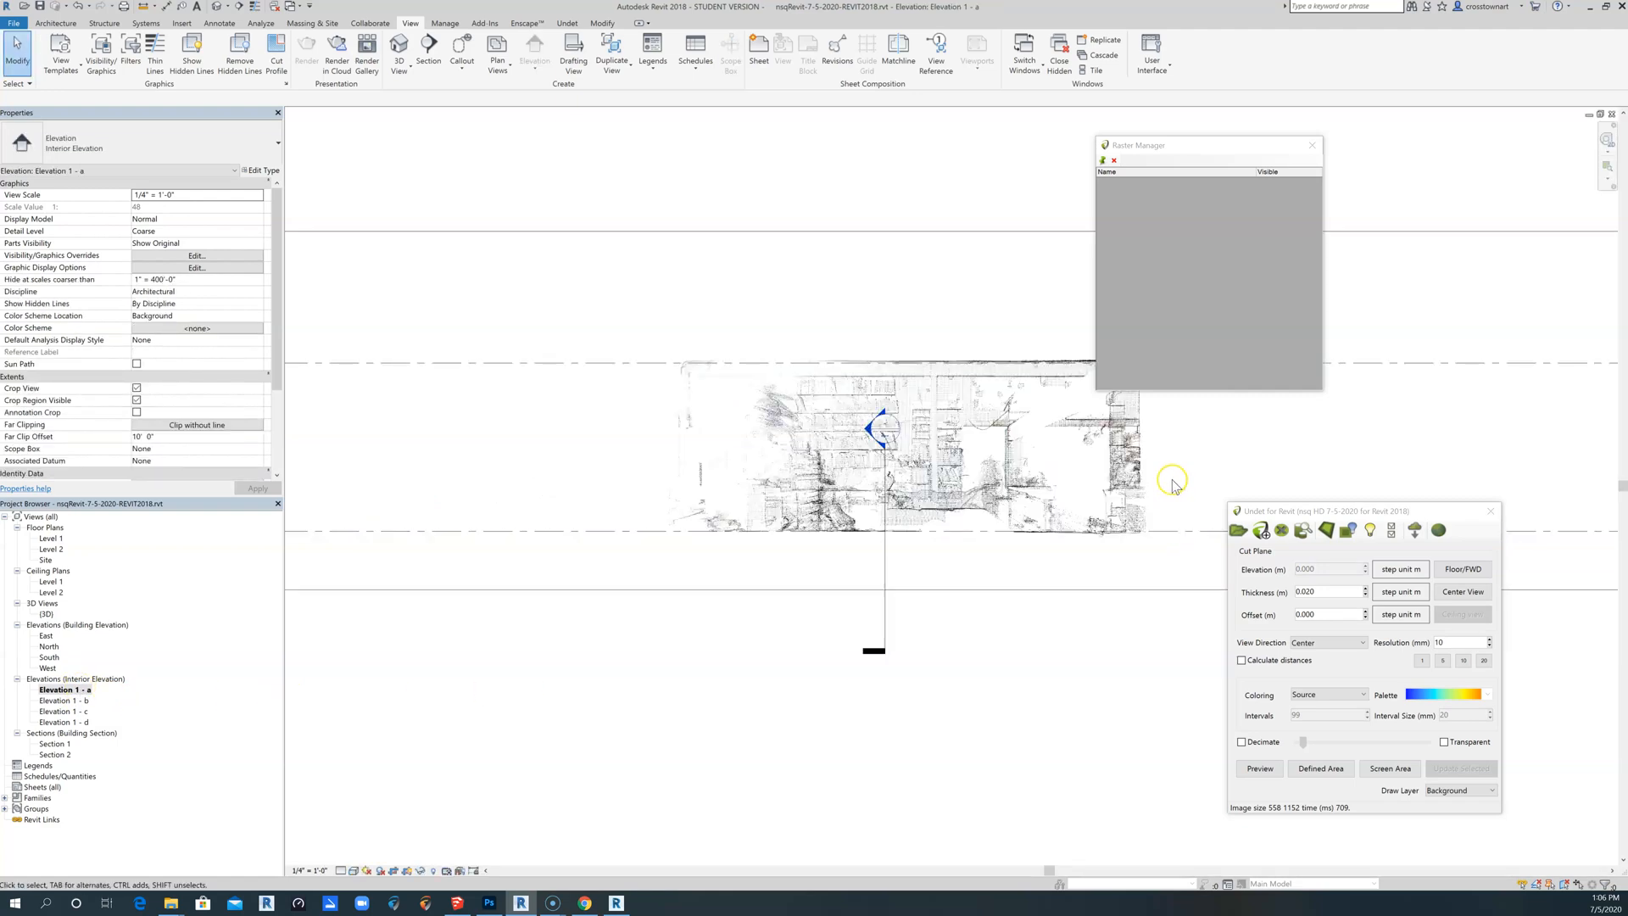
{"action": "scroll", "coordinate": [1171, 482], "scroll_direction": "up", "scroll_amount": 3}
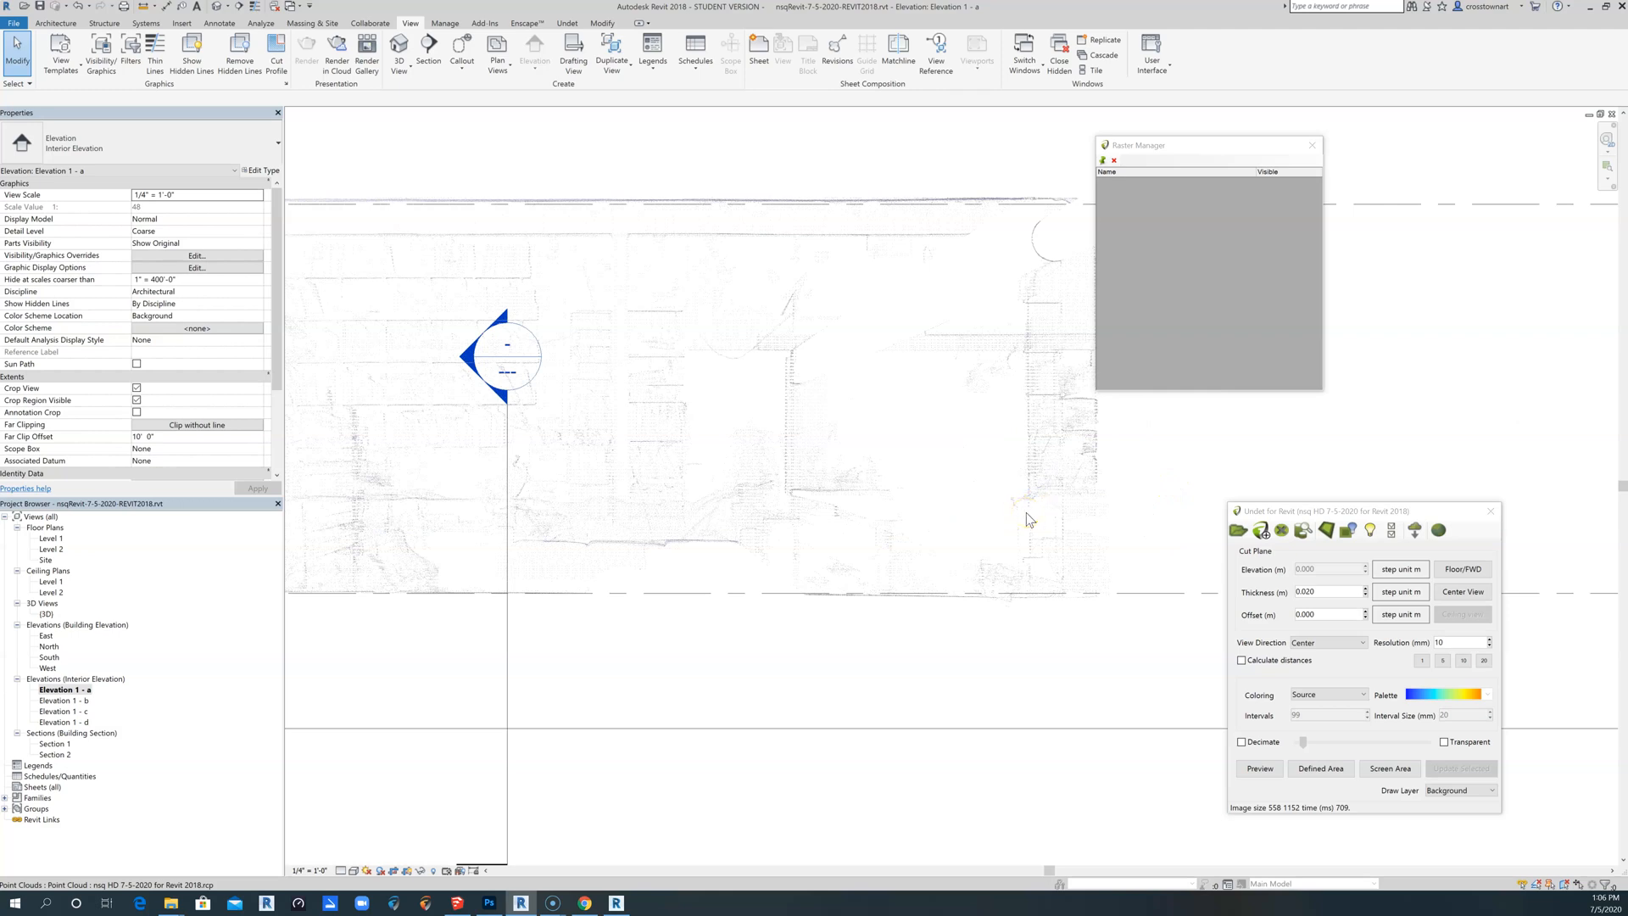
{"action": "scroll", "coordinate": [1029, 532], "scroll_direction": "down", "scroll_amount": 1}
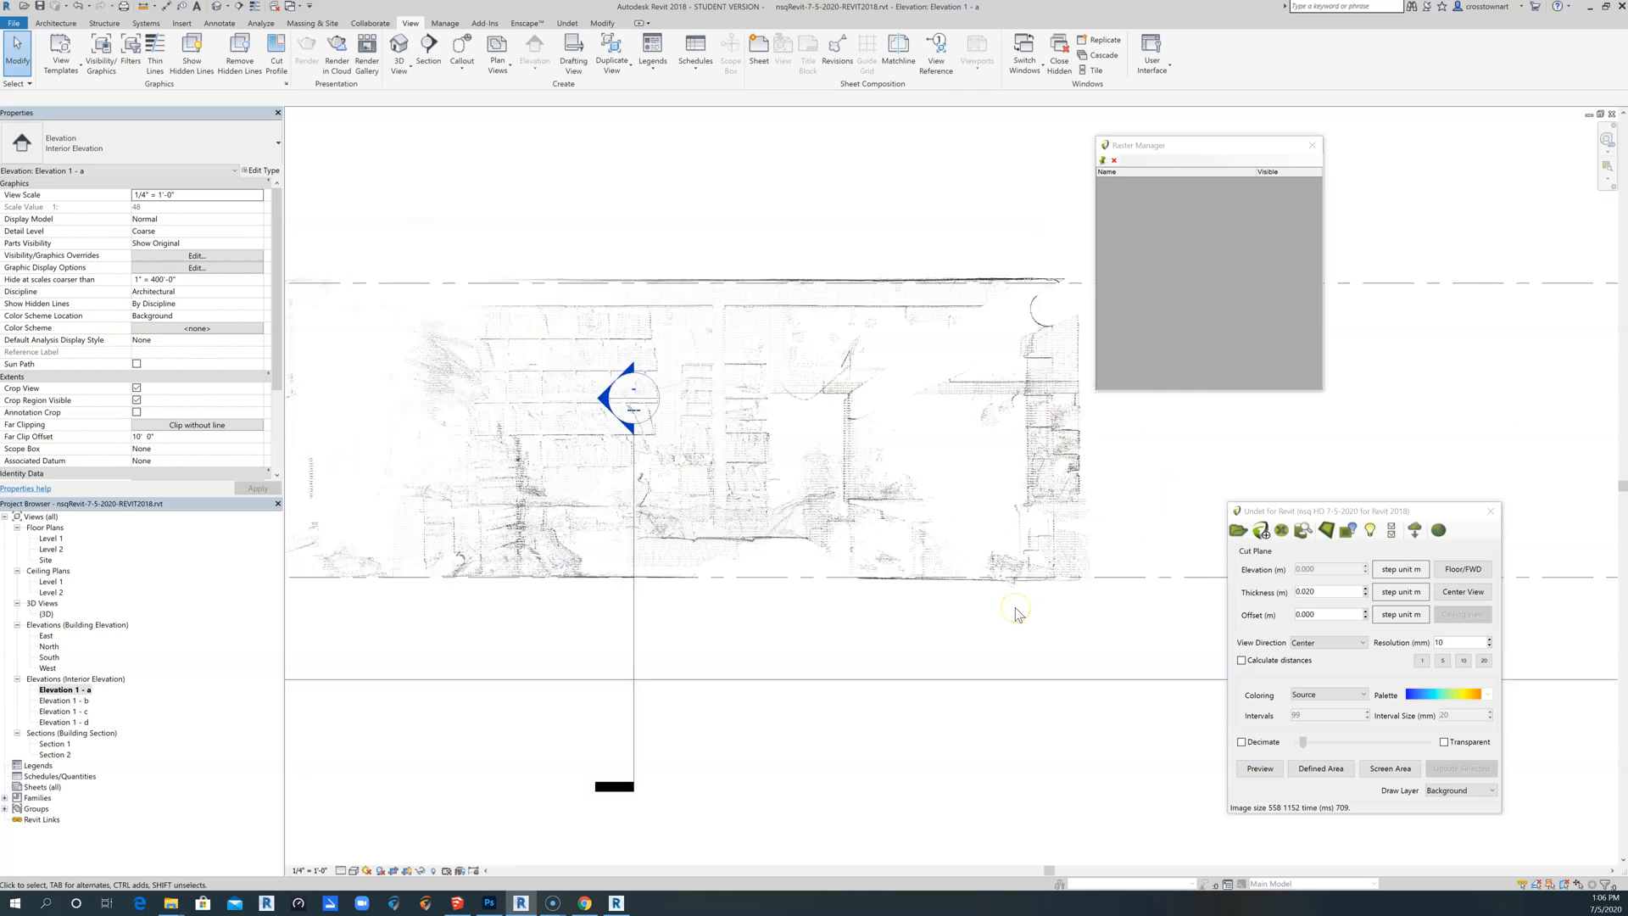
{"action": "scroll", "coordinate": [1017, 612], "scroll_direction": "down", "scroll_amount": 1}
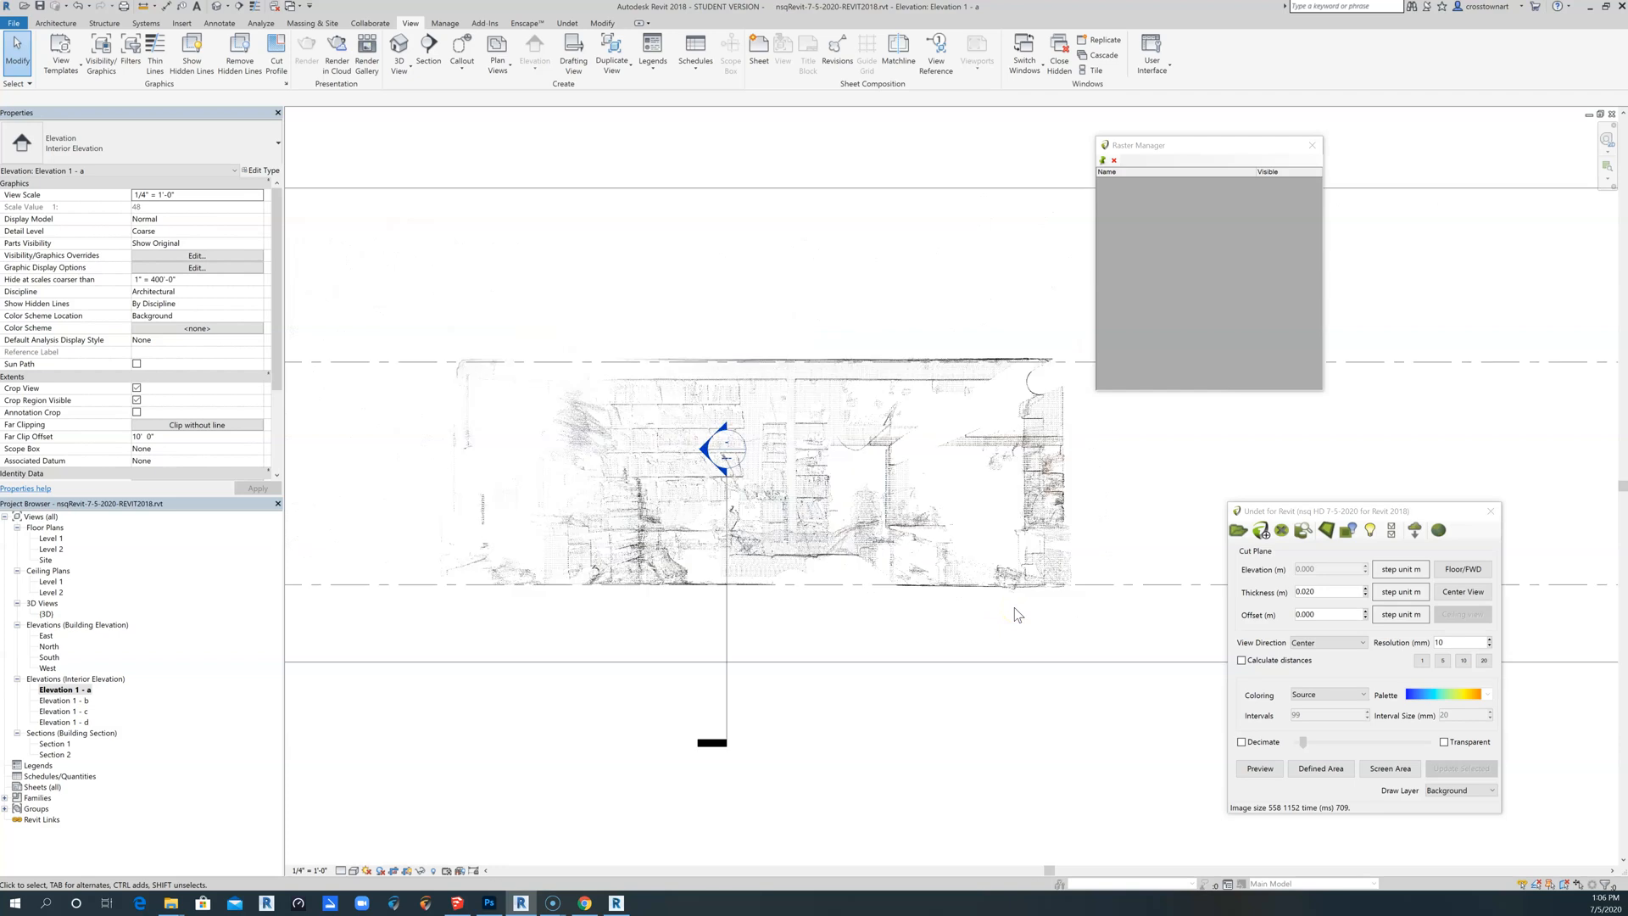
Open the Elevation 1 - b interior elevation and inspect the point cloud section of the room.
{"action": "double_click", "coordinate": [82, 702]}
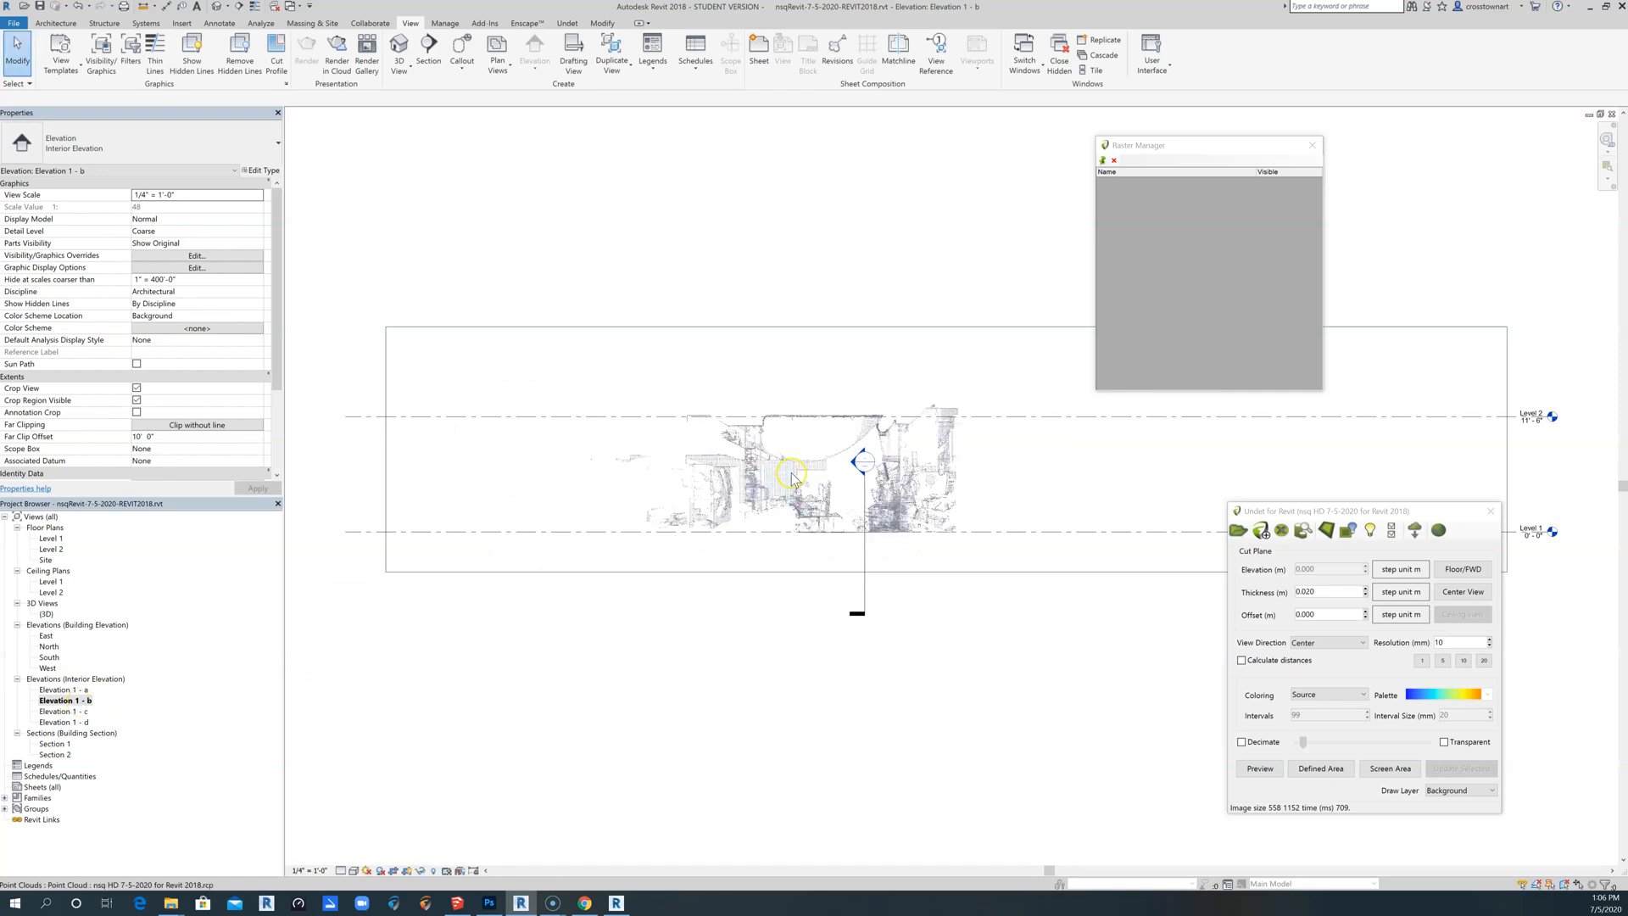
{"action": "scroll", "coordinate": [792, 478], "scroll_direction": "up", "scroll_amount": 2}
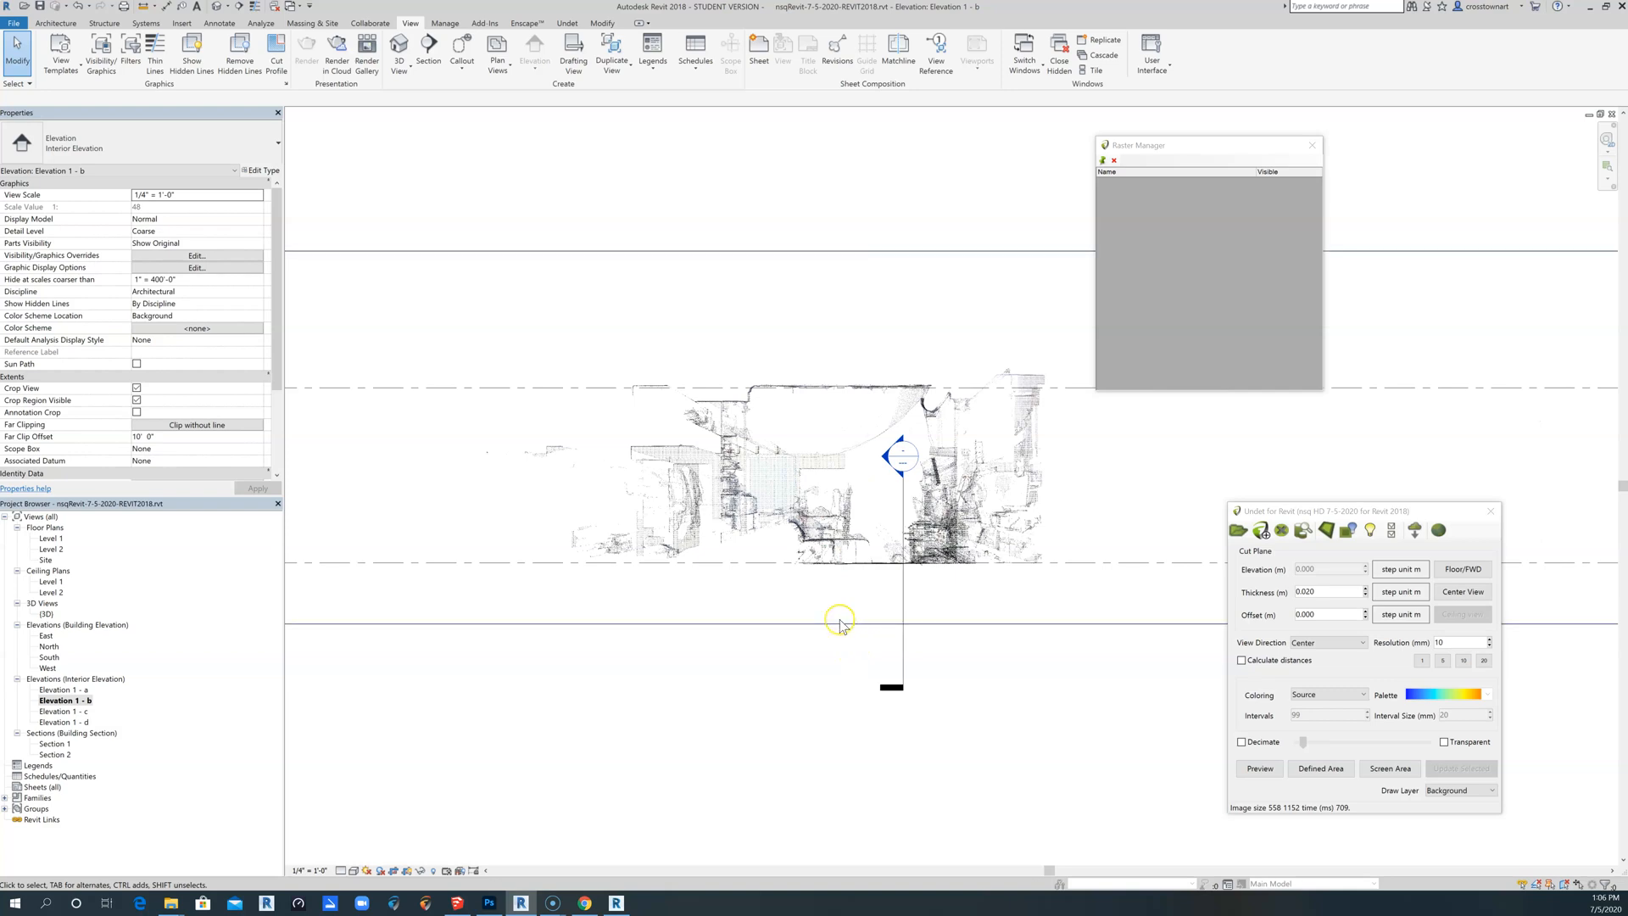
{"action": "scroll", "coordinate": [828, 600], "scroll_direction": "up", "scroll_amount": 2}
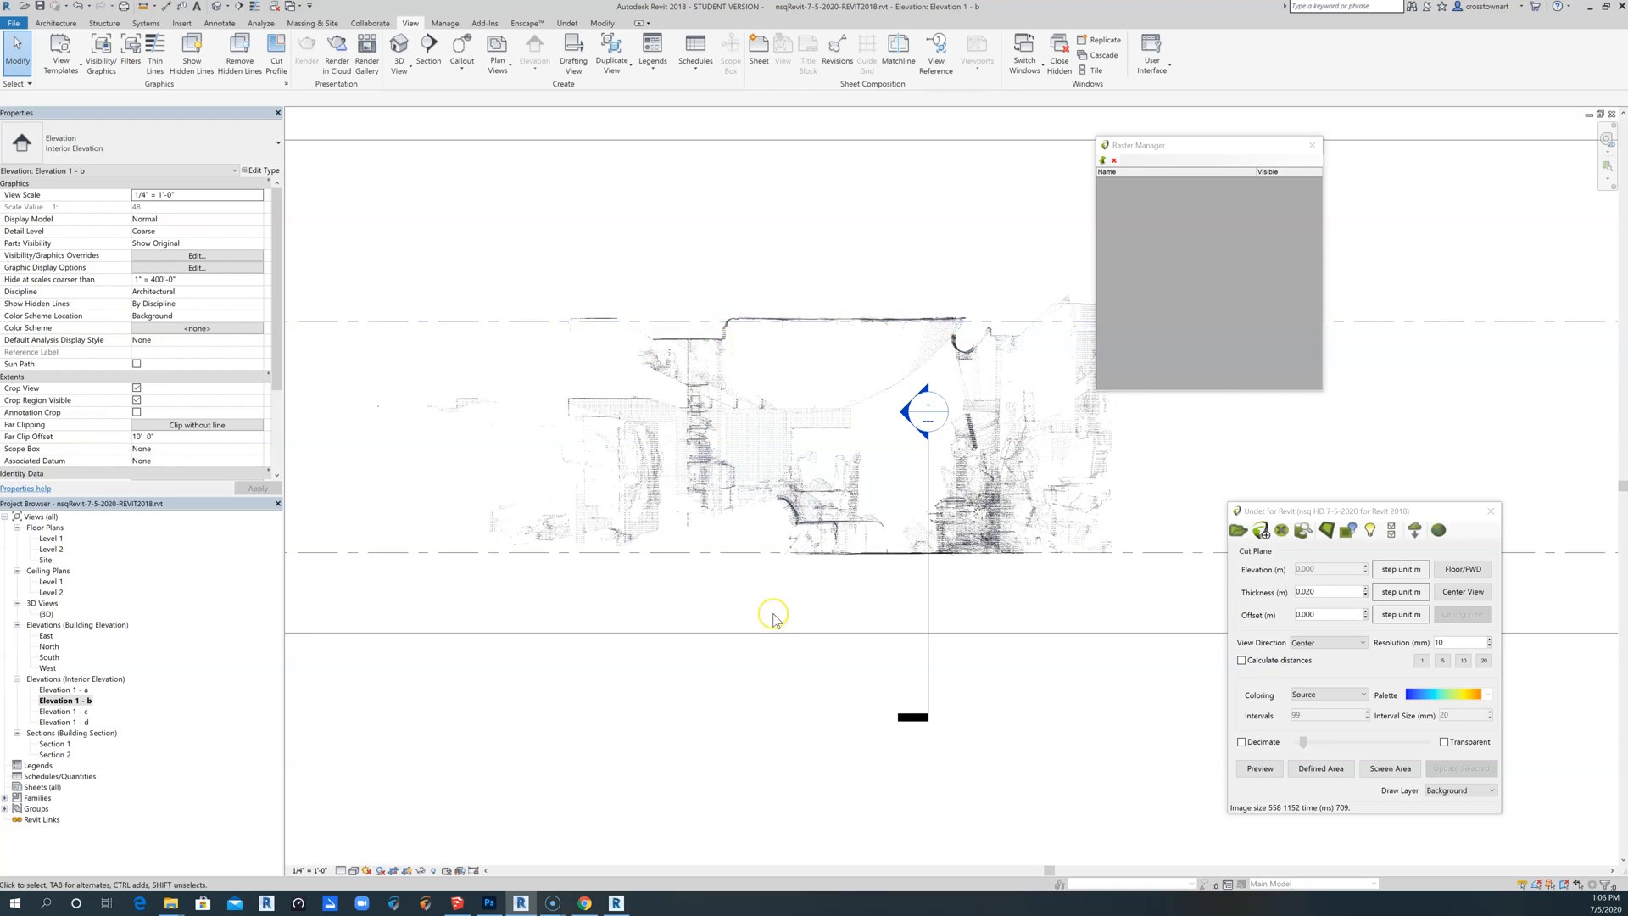
Open the Elevation 1 - c interior elevation and examine the scanned wall up close and as a whole.
{"action": "double_click", "coordinate": [65, 712]}
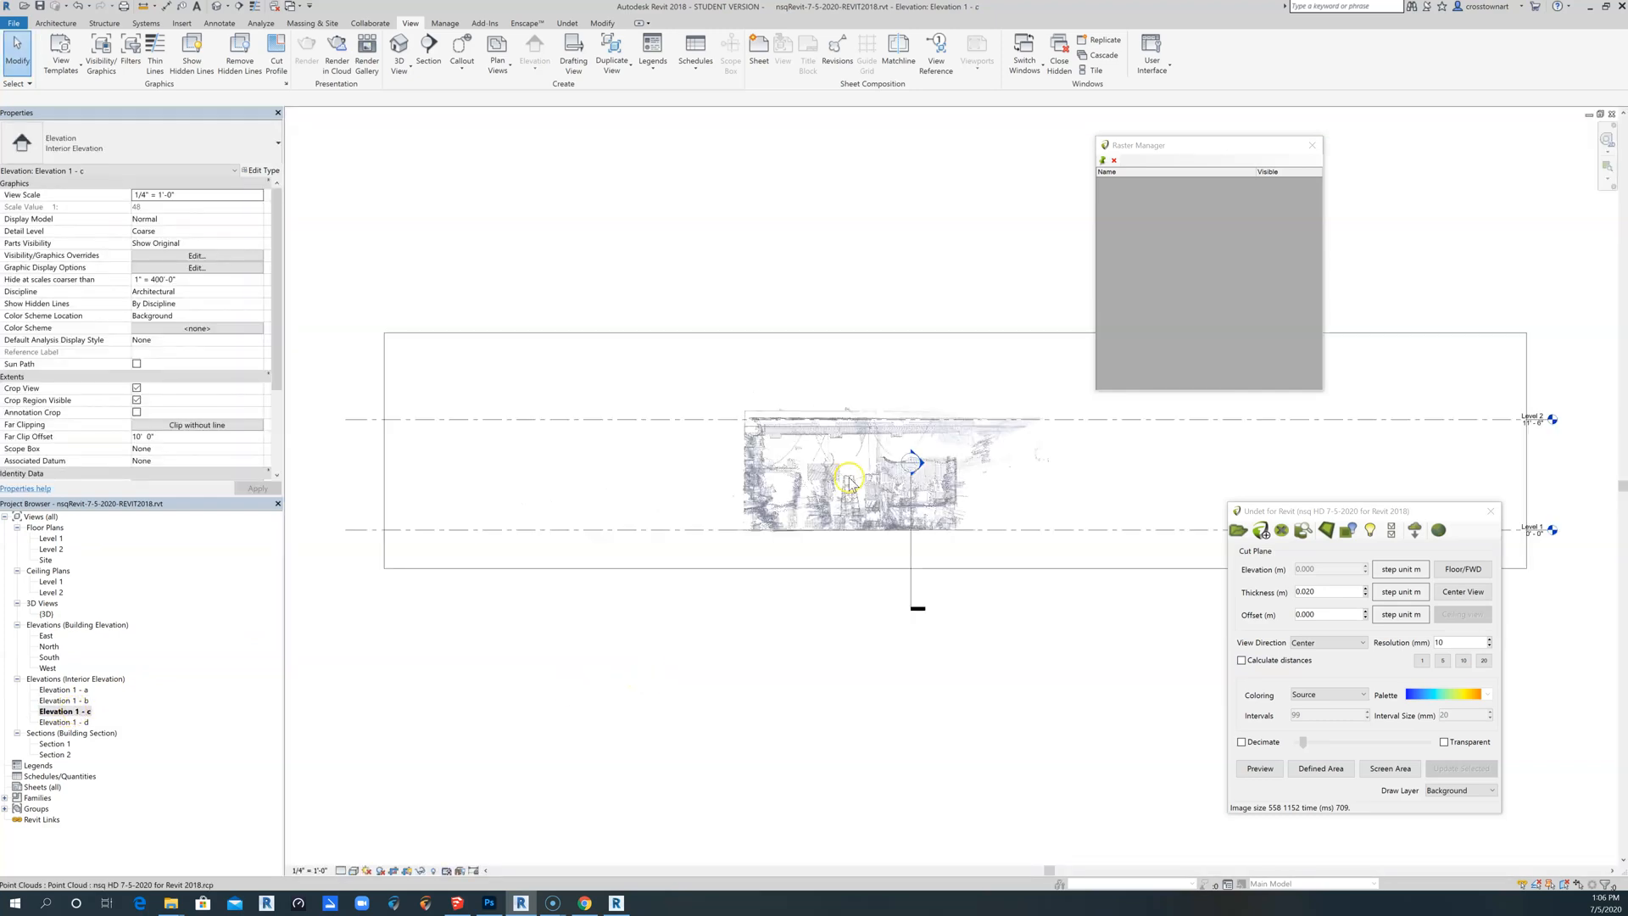
{"action": "scroll", "coordinate": [852, 481], "scroll_direction": "up", "scroll_amount": 5}
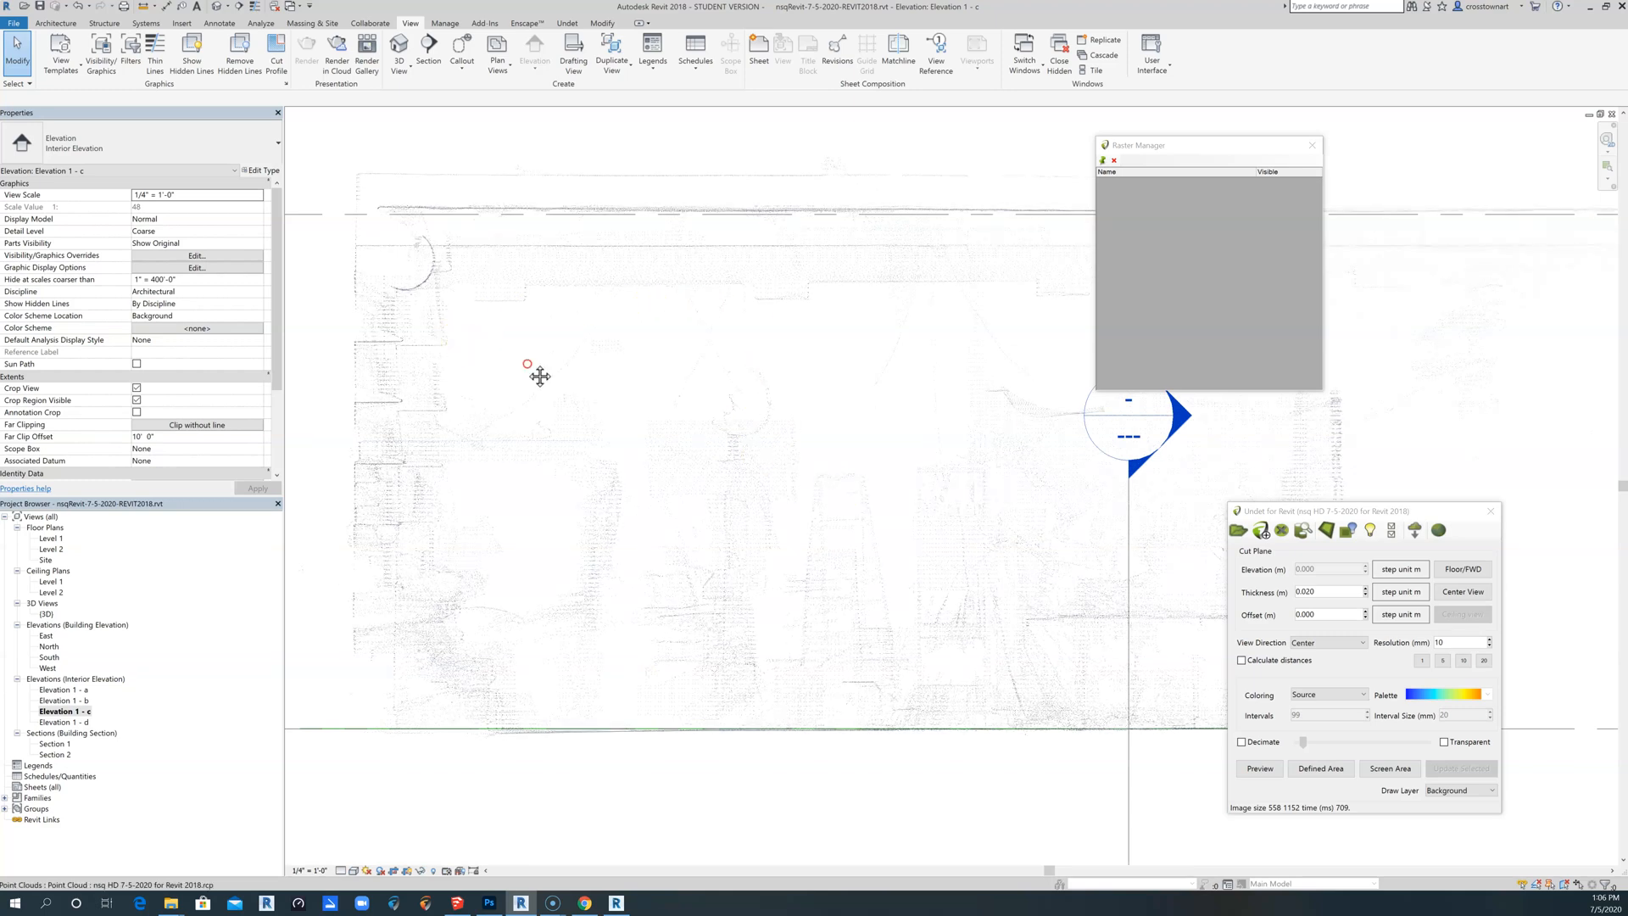
{"action": "scroll", "coordinate": [530, 371], "scroll_direction": "down", "scroll_amount": 1}
{"action": "scroll", "coordinate": [529, 371], "scroll_direction": "down", "scroll_amount": 2}
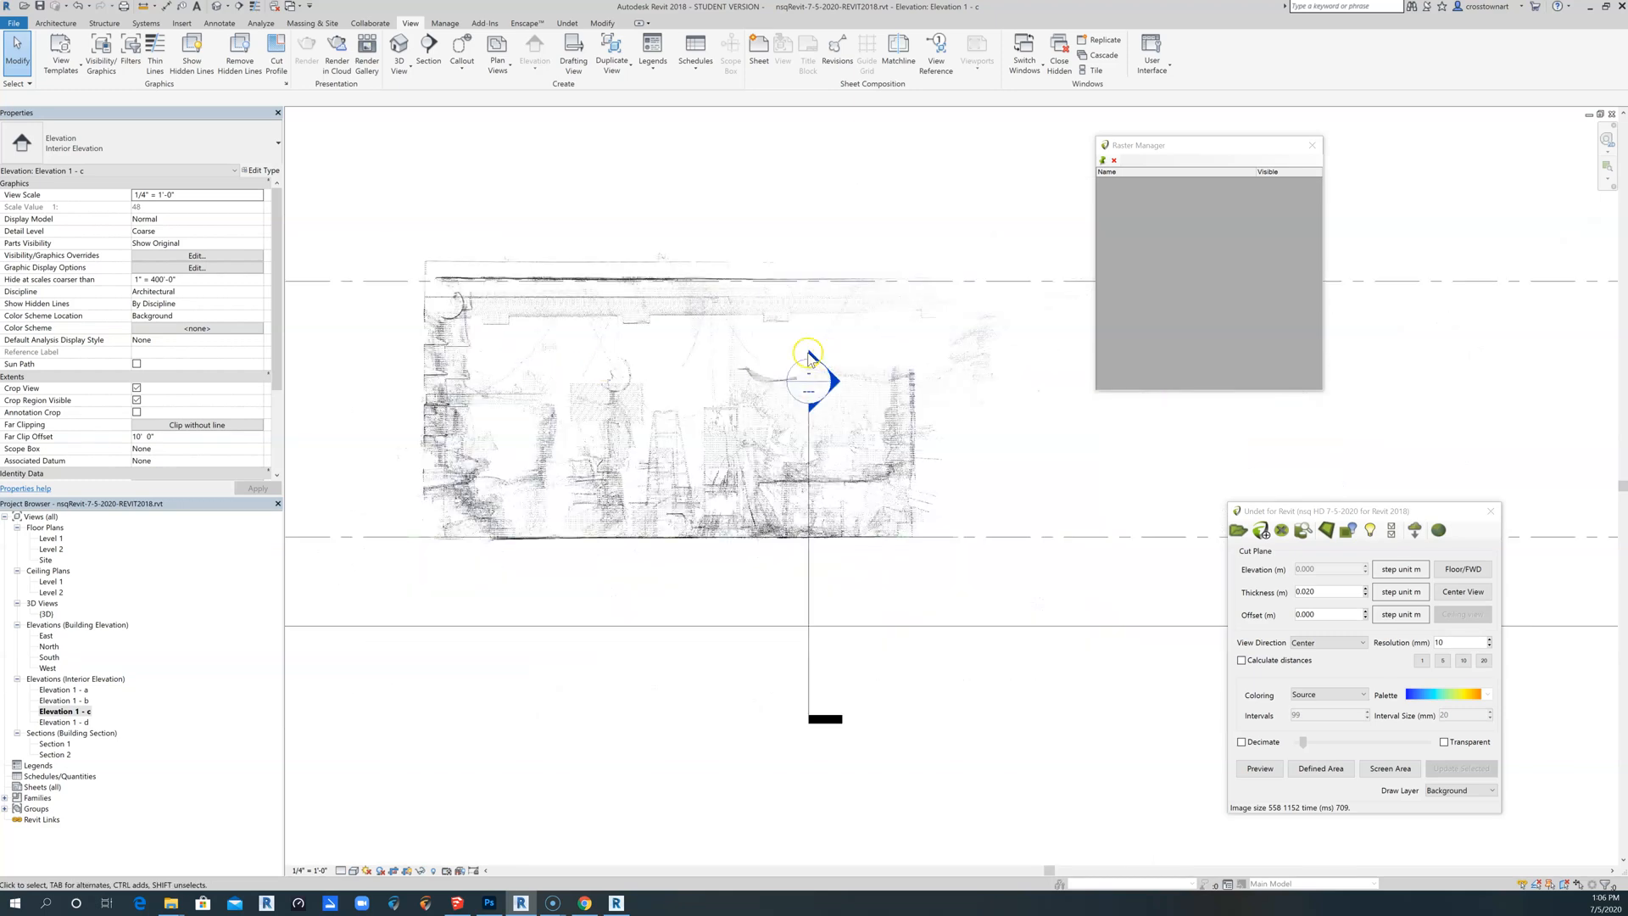
{"action": "scroll", "coordinate": [637, 616], "scroll_direction": "down", "scroll_amount": 1}
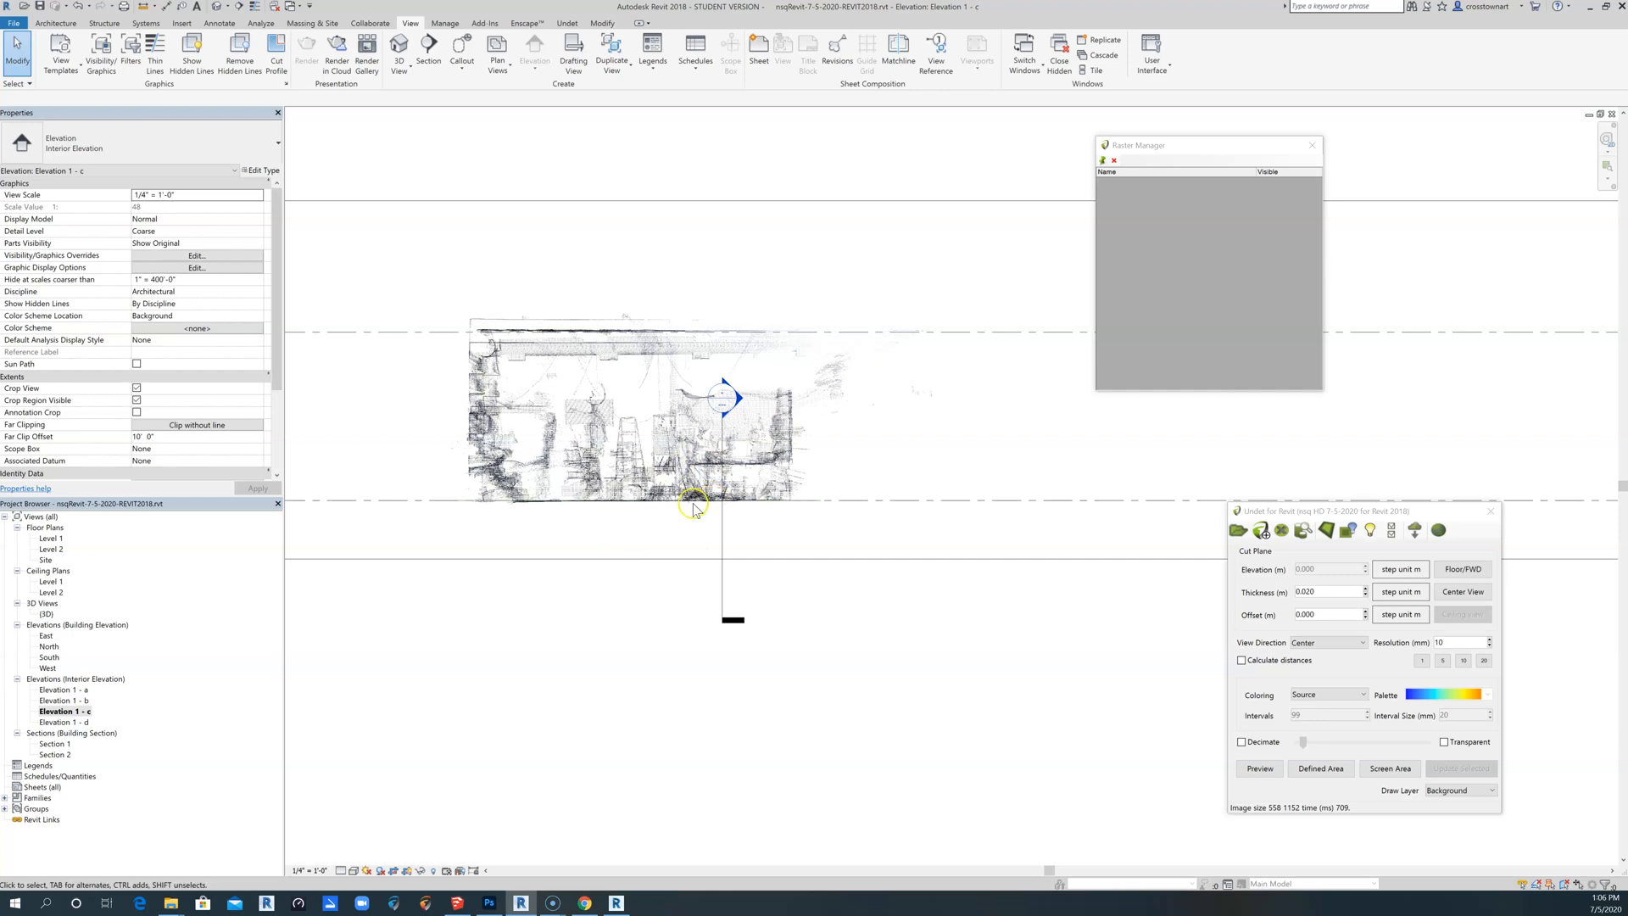
Open the Elevation 1 - d interior elevation and examine its point cloud against the level lines.
{"action": "left_click", "coordinate": [83, 721]}
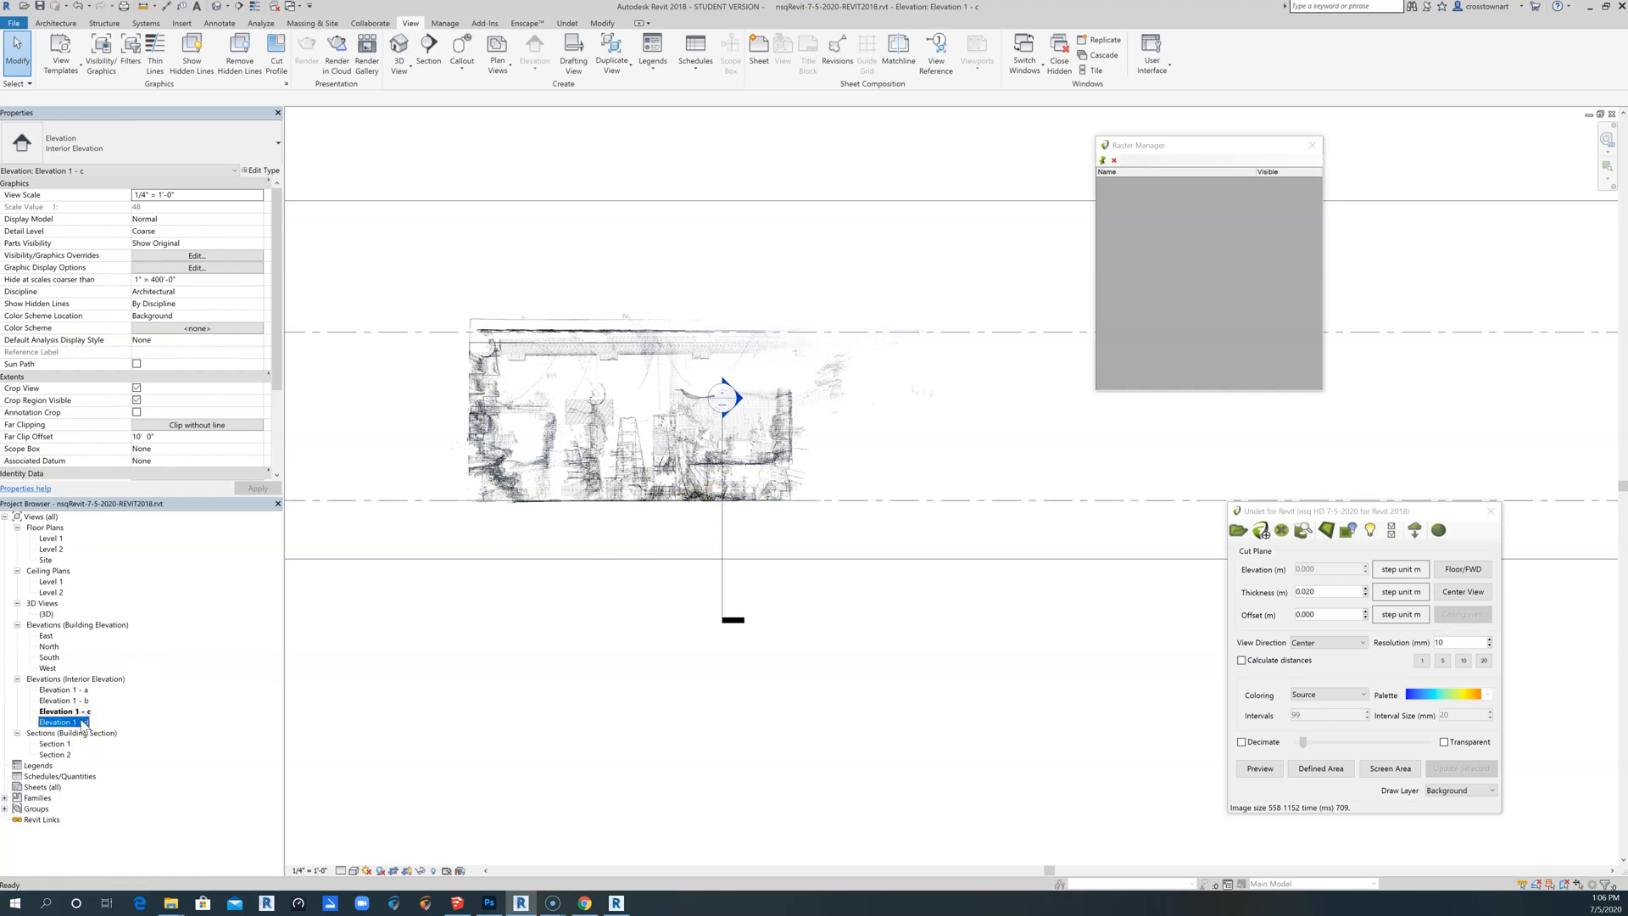
{"action": "double_click", "coordinate": [83, 721]}
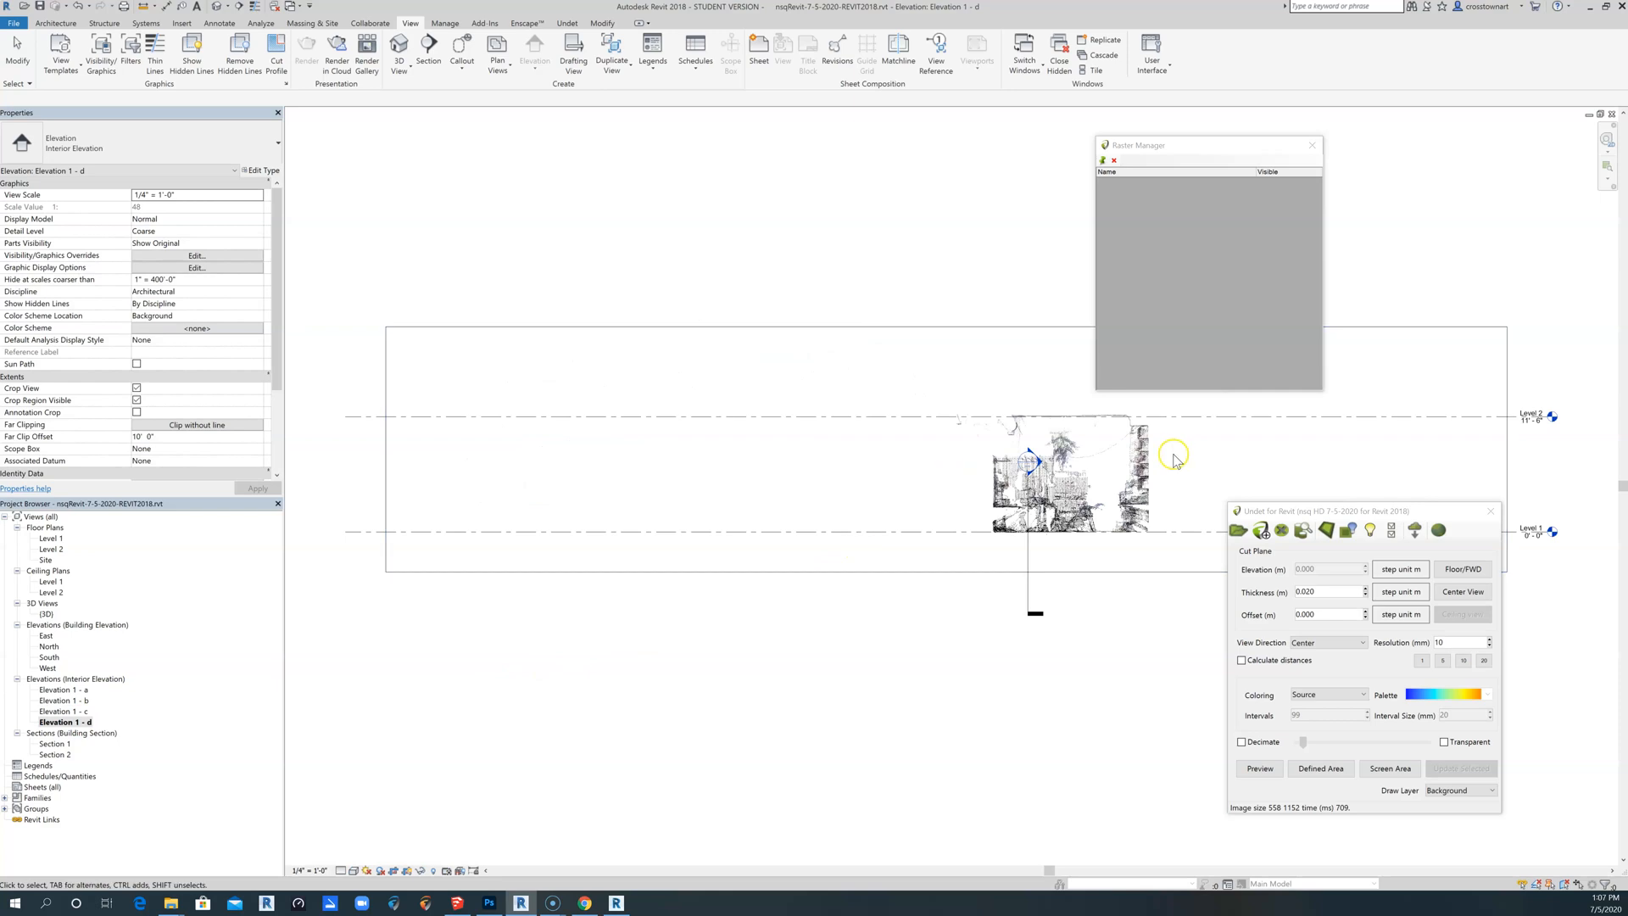
{"action": "scroll", "coordinate": [1173, 458], "scroll_direction": "up", "scroll_amount": 5}
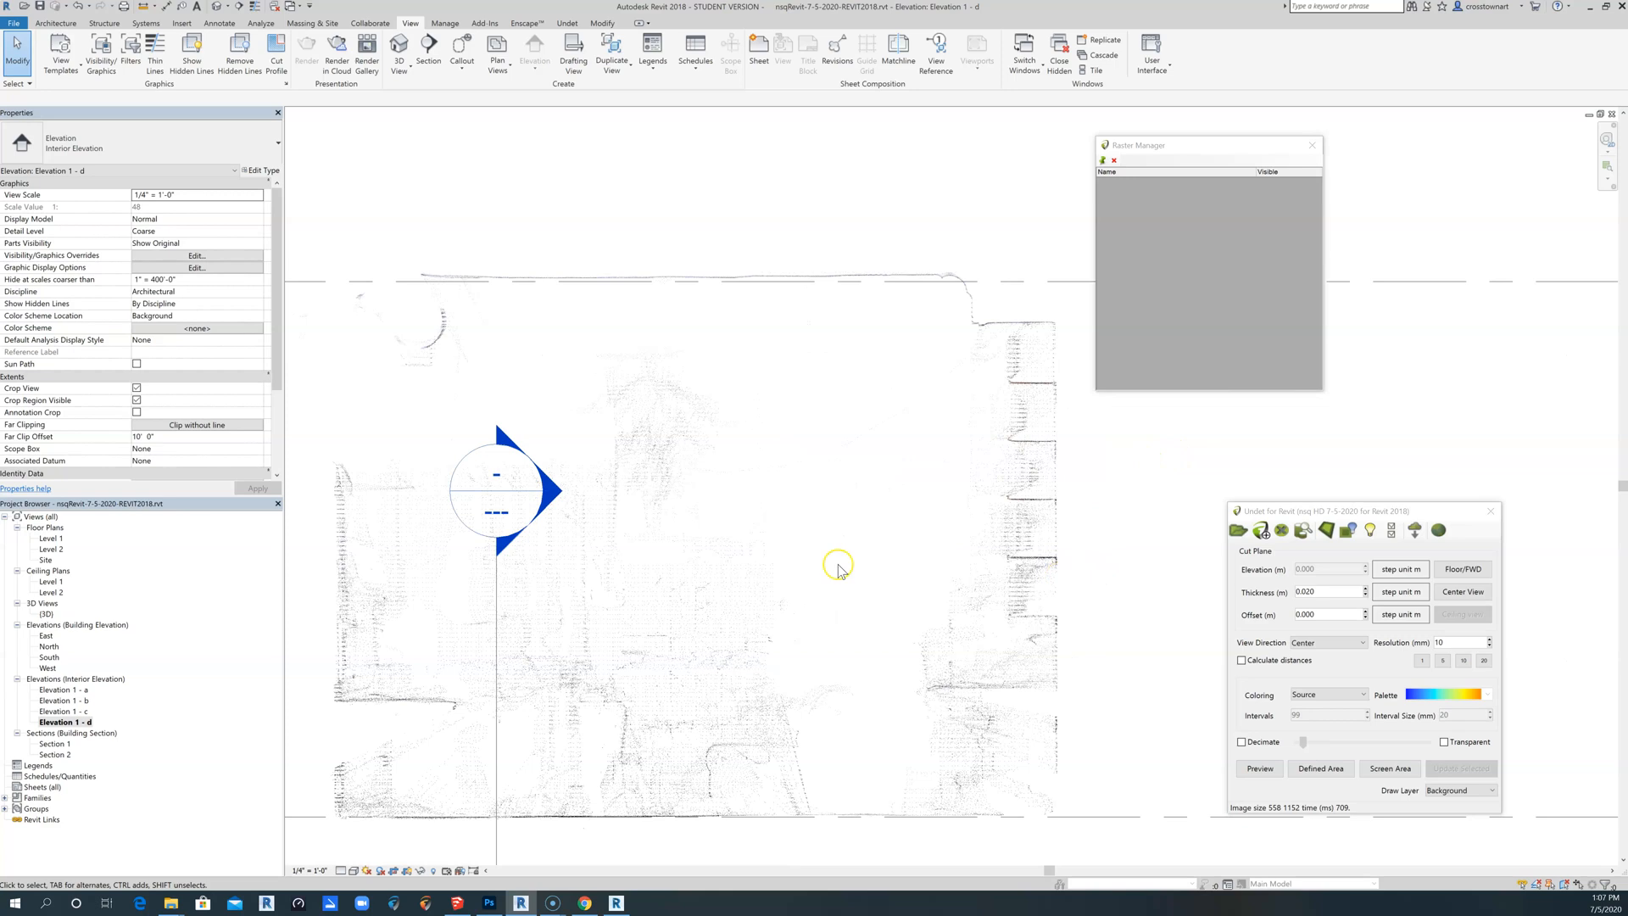
{"action": "scroll", "coordinate": [551, 565], "scroll_direction": "down", "scroll_amount": 3}
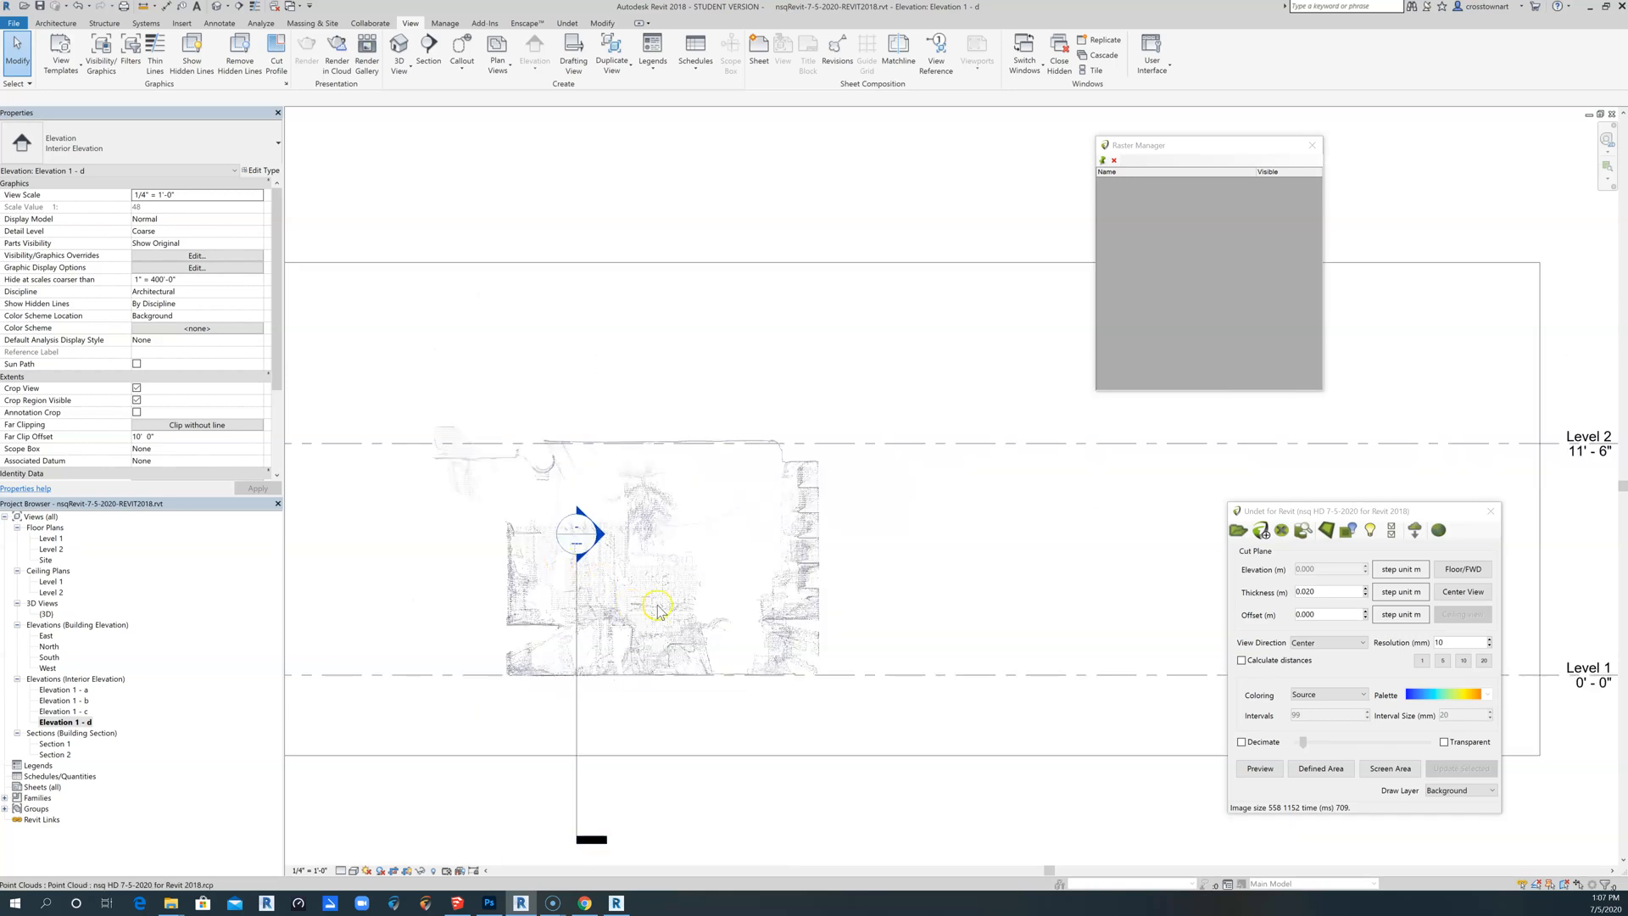
{"action": "scroll", "coordinate": [796, 712], "scroll_direction": "down", "scroll_amount": 1}
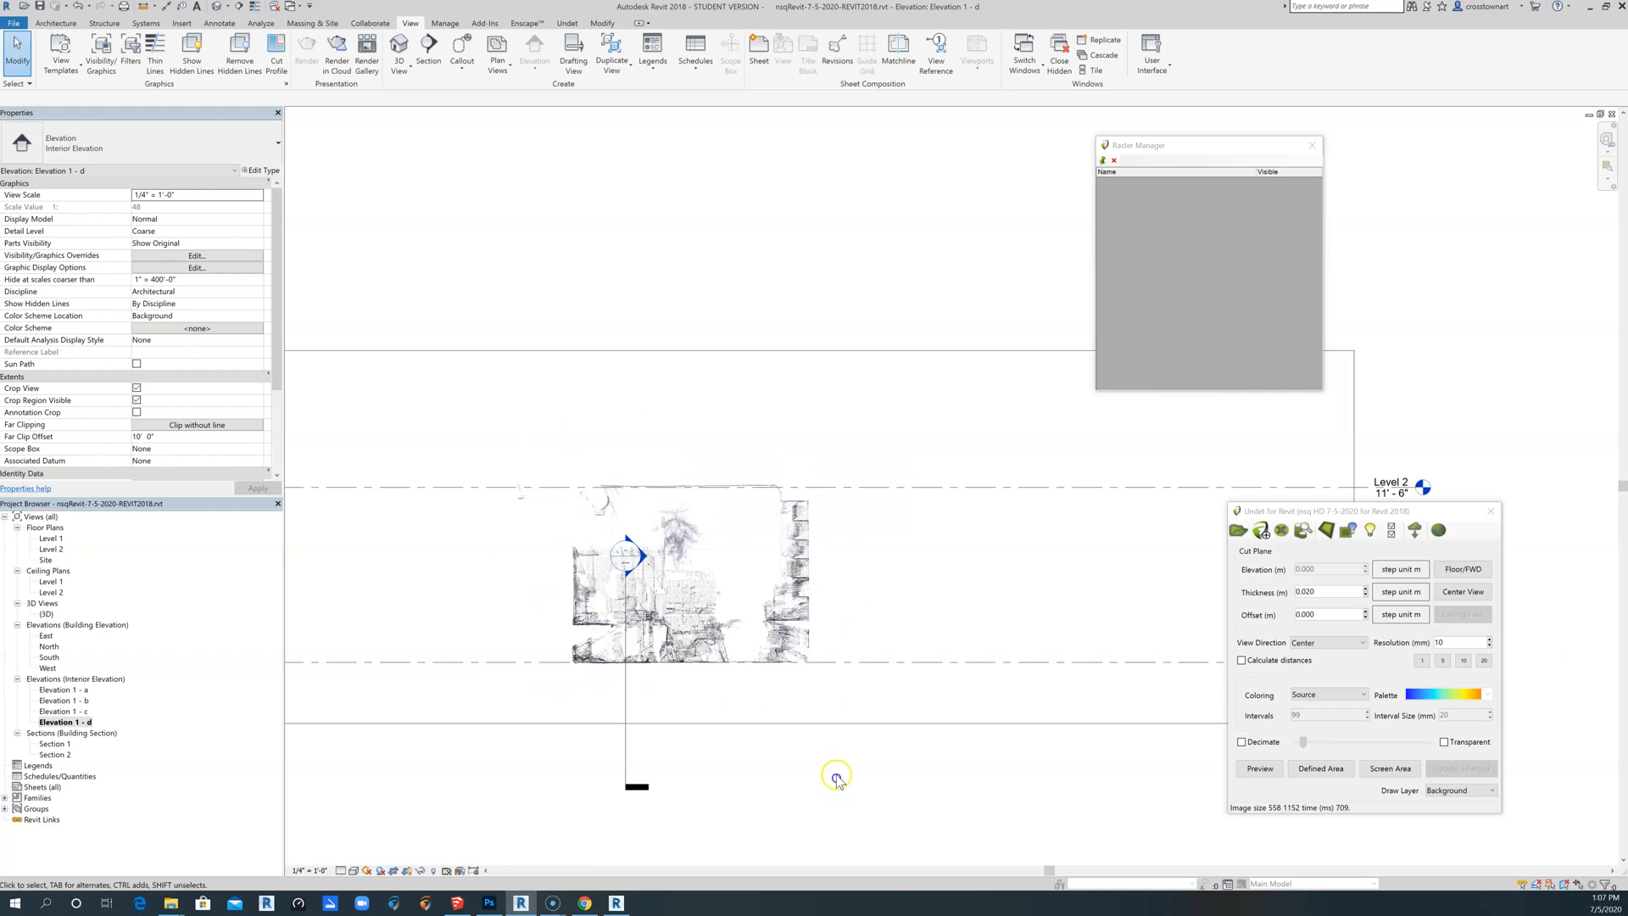
Check the point cloud and the crop boundary of Elevation 1 - d by selecting each in turn, then clear the selection.
{"action": "left_click", "coordinate": [810, 646]}
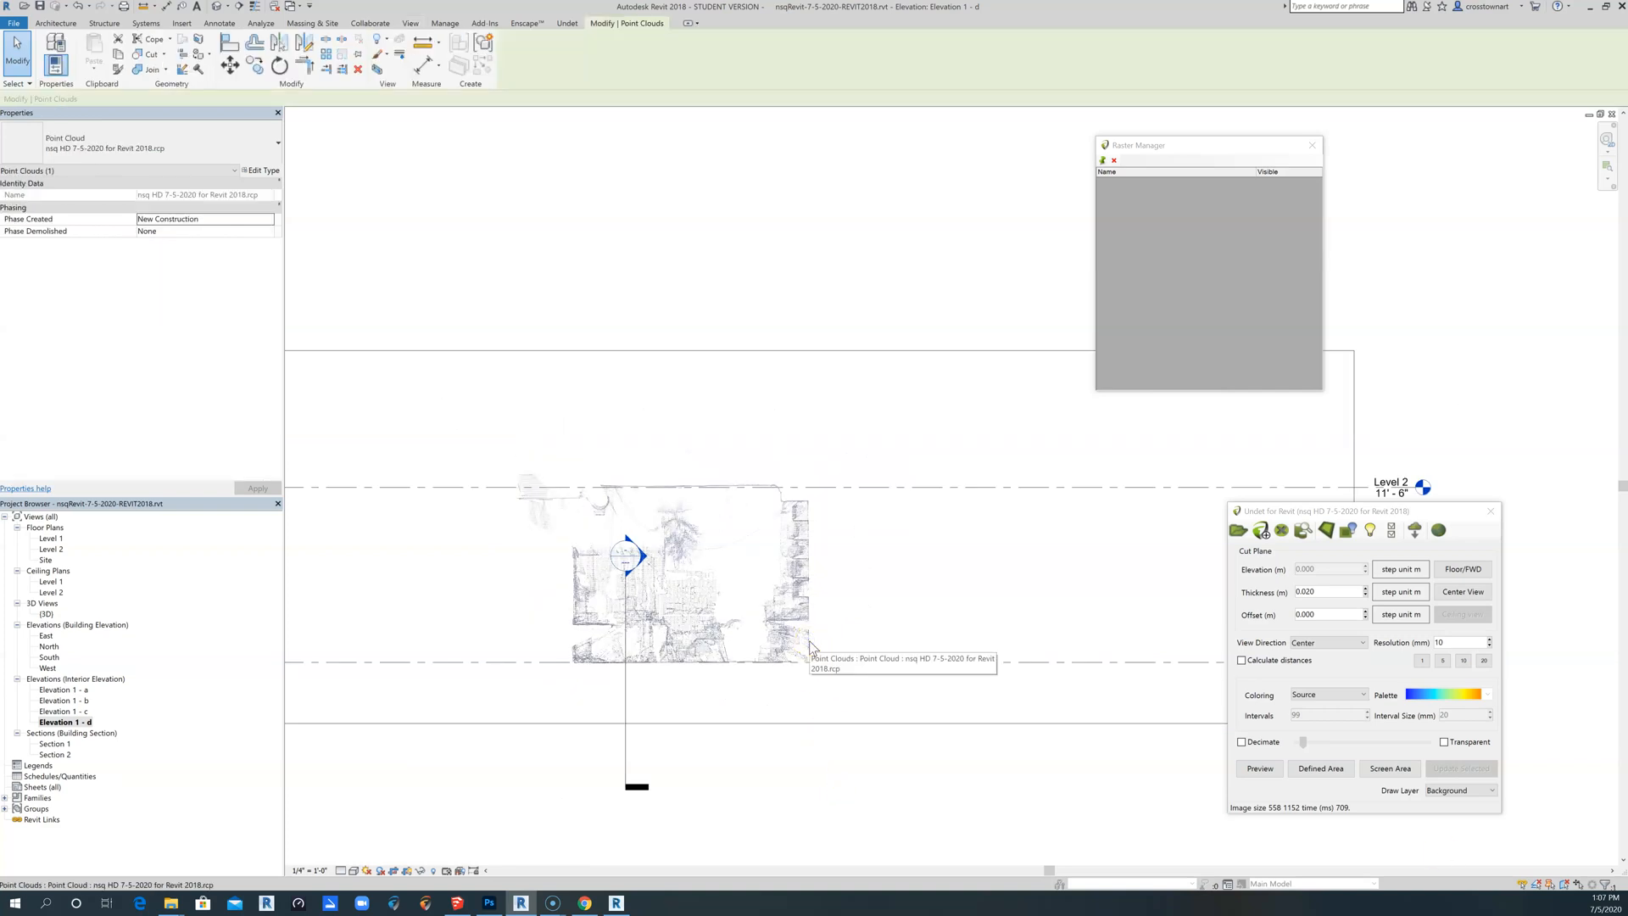
{"action": "left_click", "coordinate": [763, 351]}
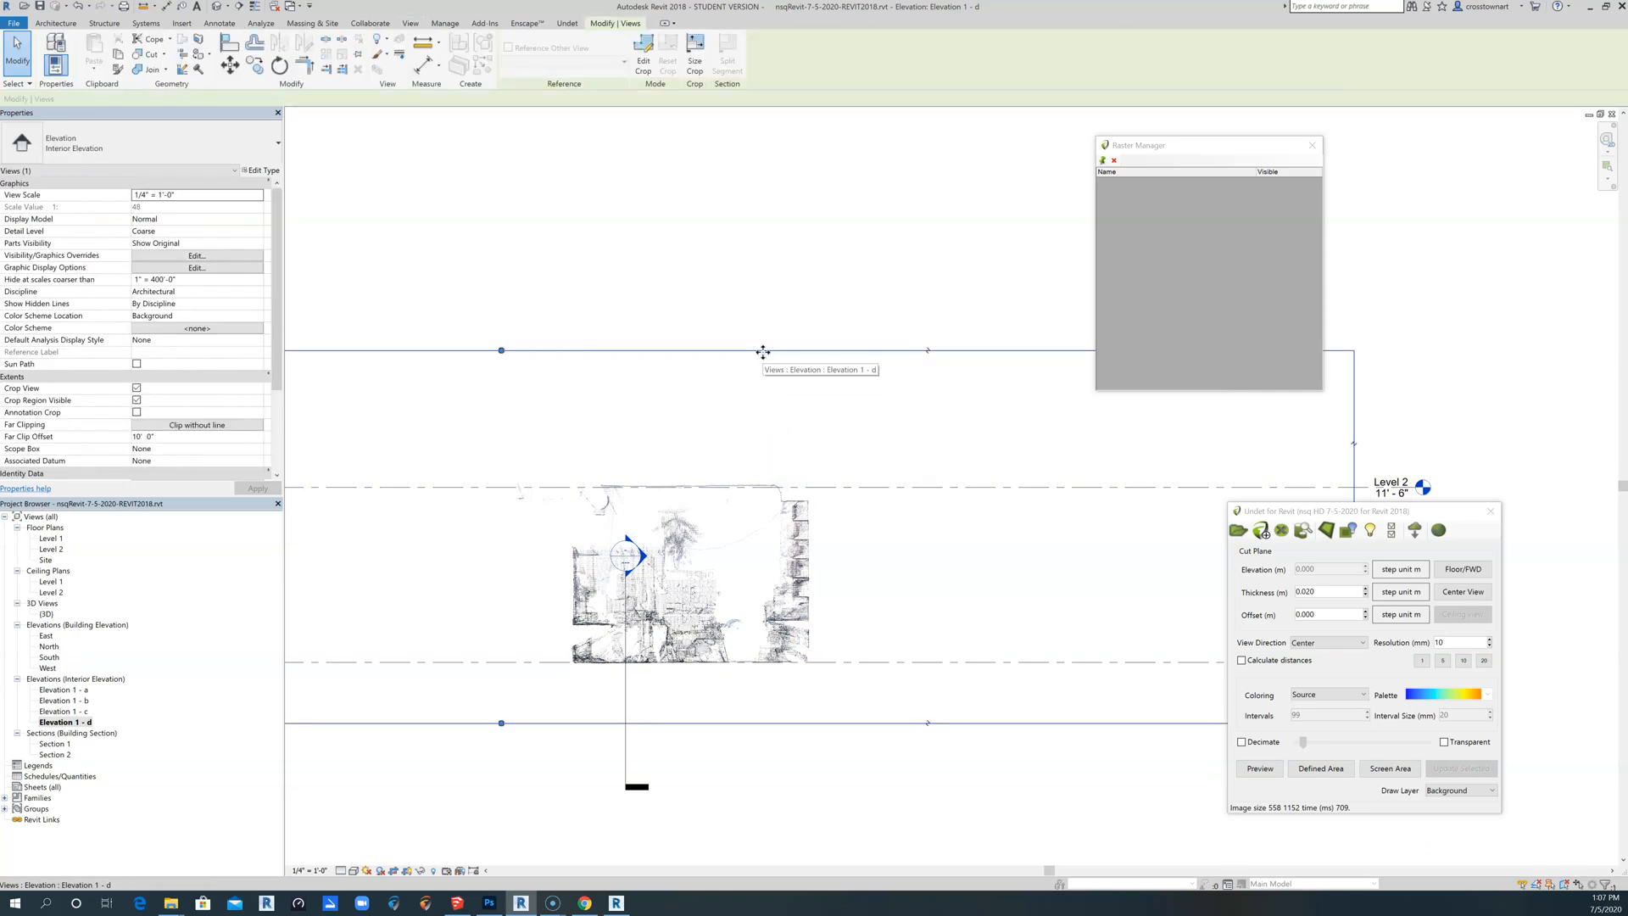
{"action": "left_click", "coordinate": [749, 522]}
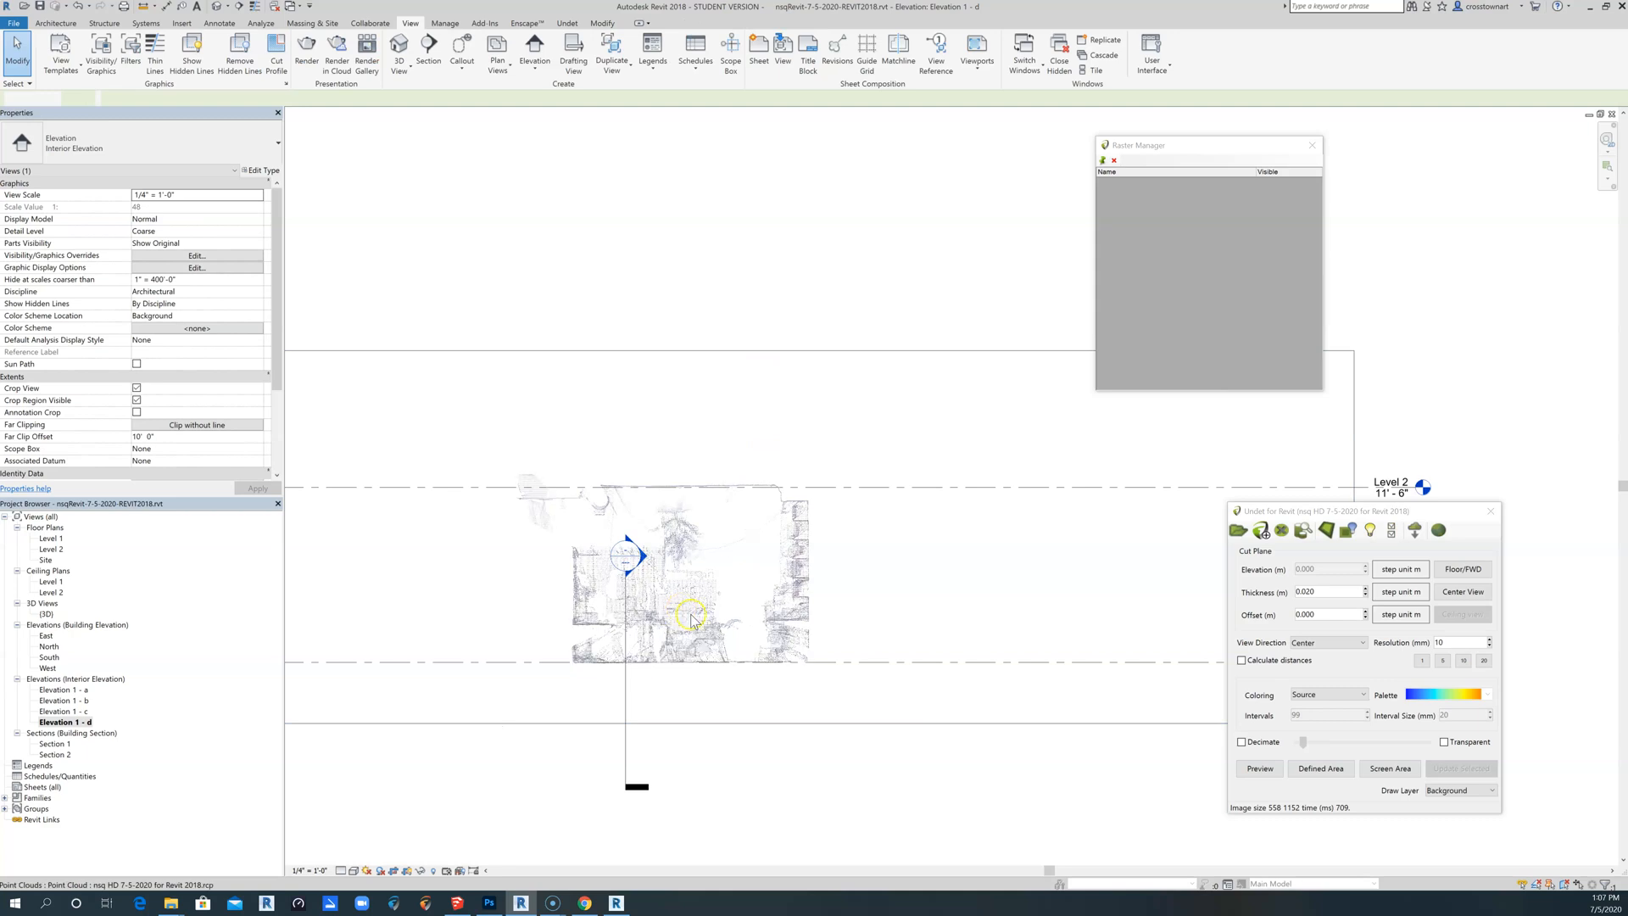
{"action": "scroll", "coordinate": [691, 619], "scroll_direction": "up", "scroll_amount": 1}
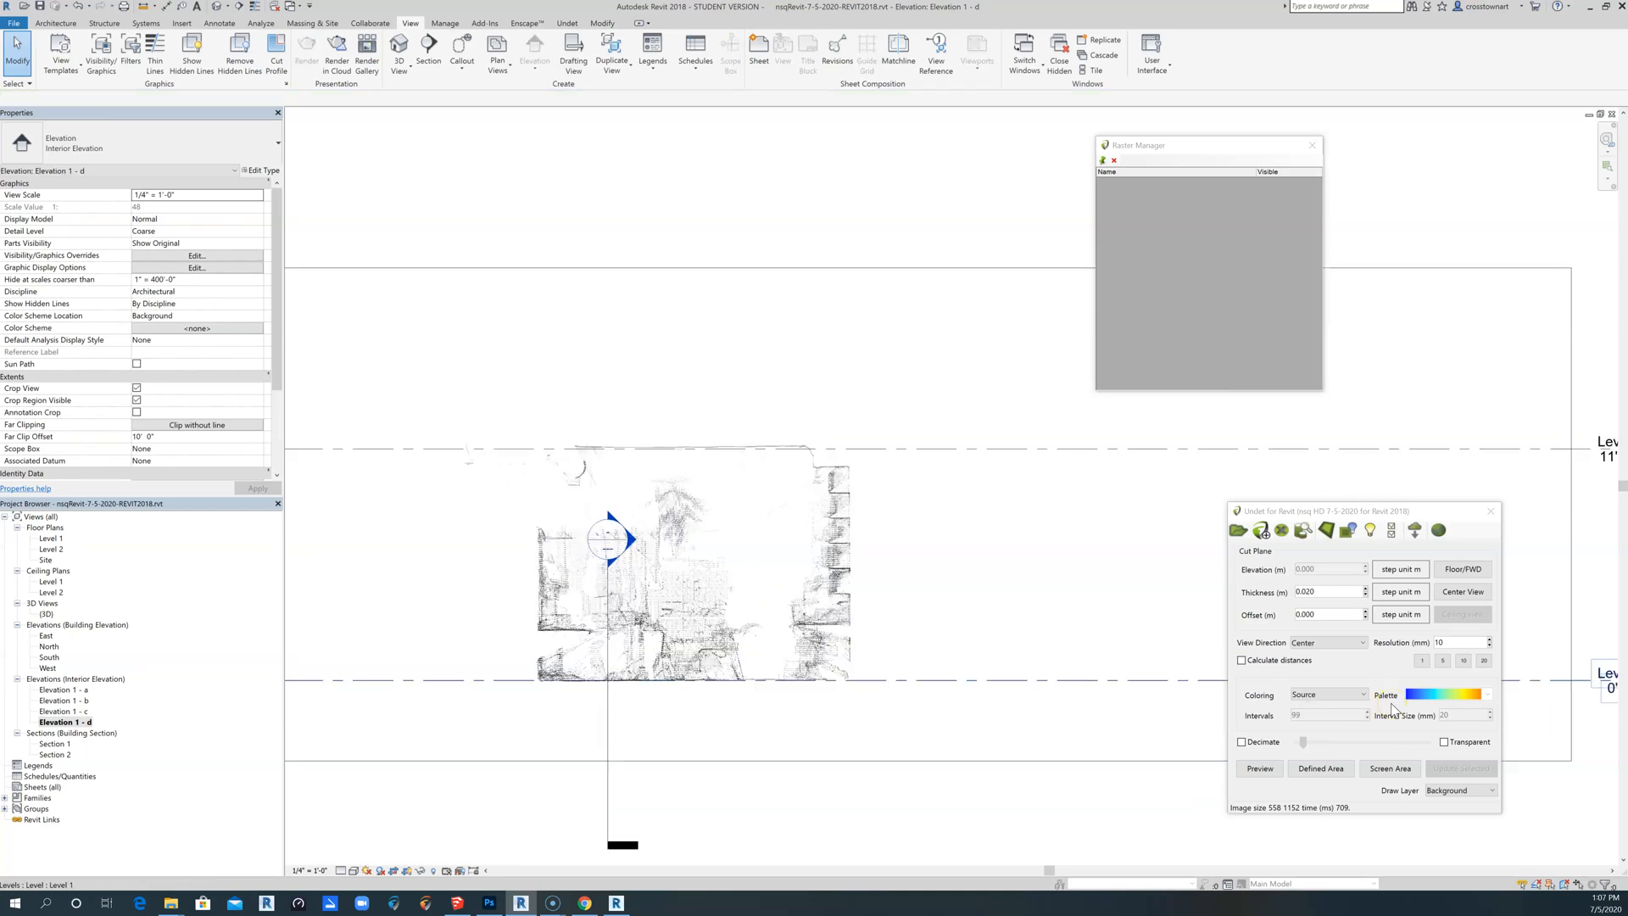
{"action": "scroll", "coordinate": [920, 658], "scroll_direction": "down", "scroll_amount": 2}
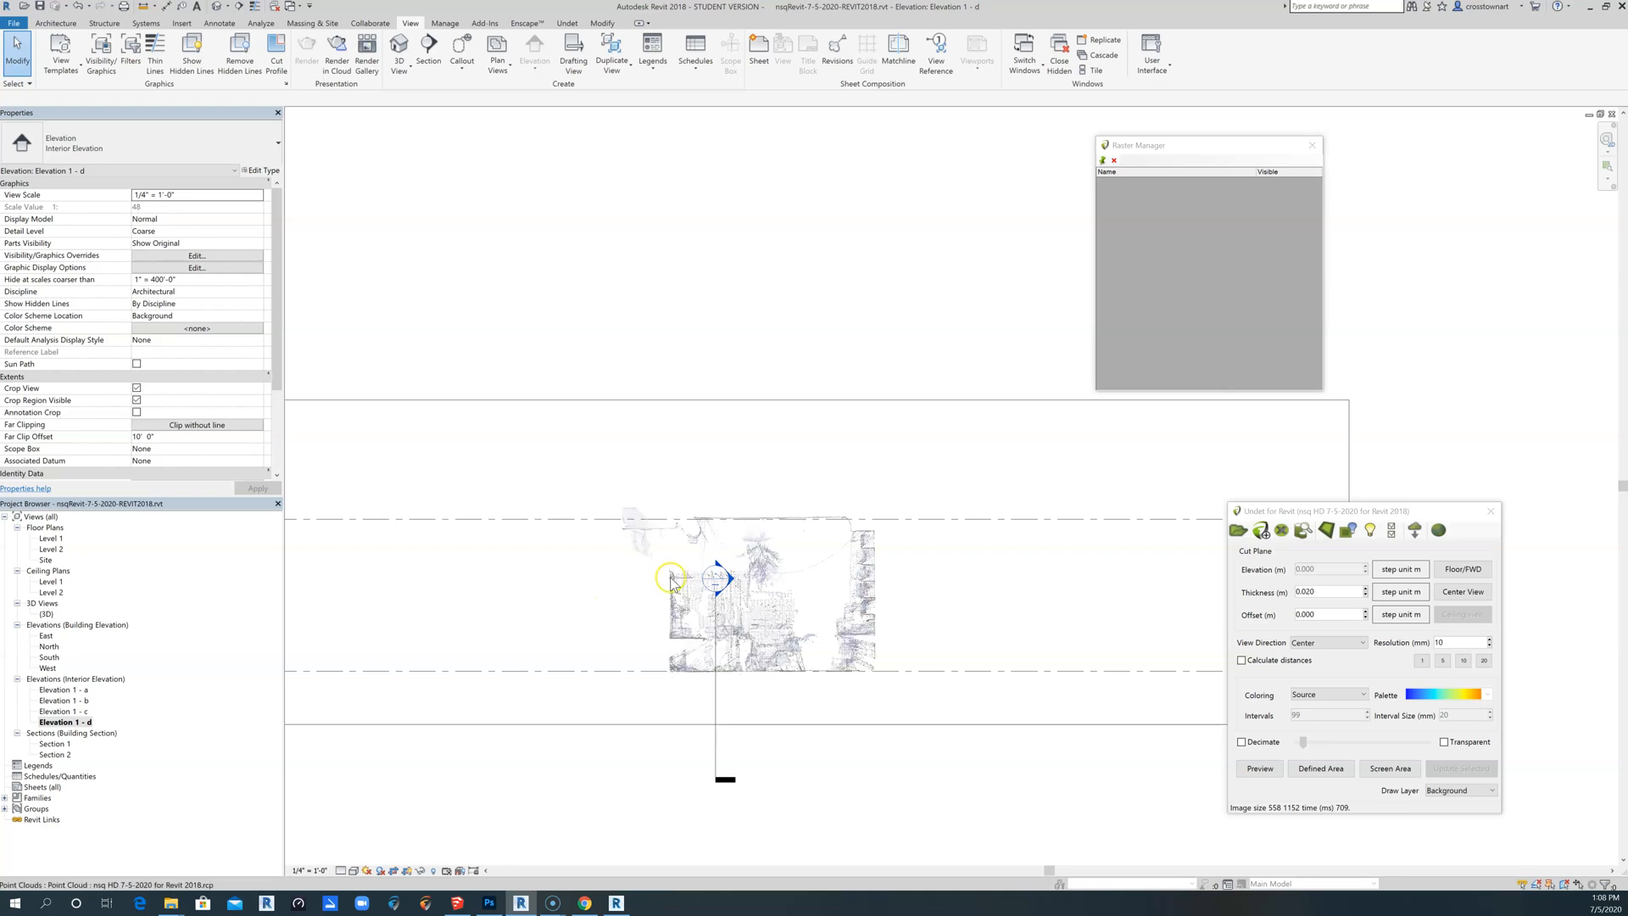
Open the default 3D view and turn on its section box around the point cloud.
{"action": "left_click", "coordinate": [218, 6]}
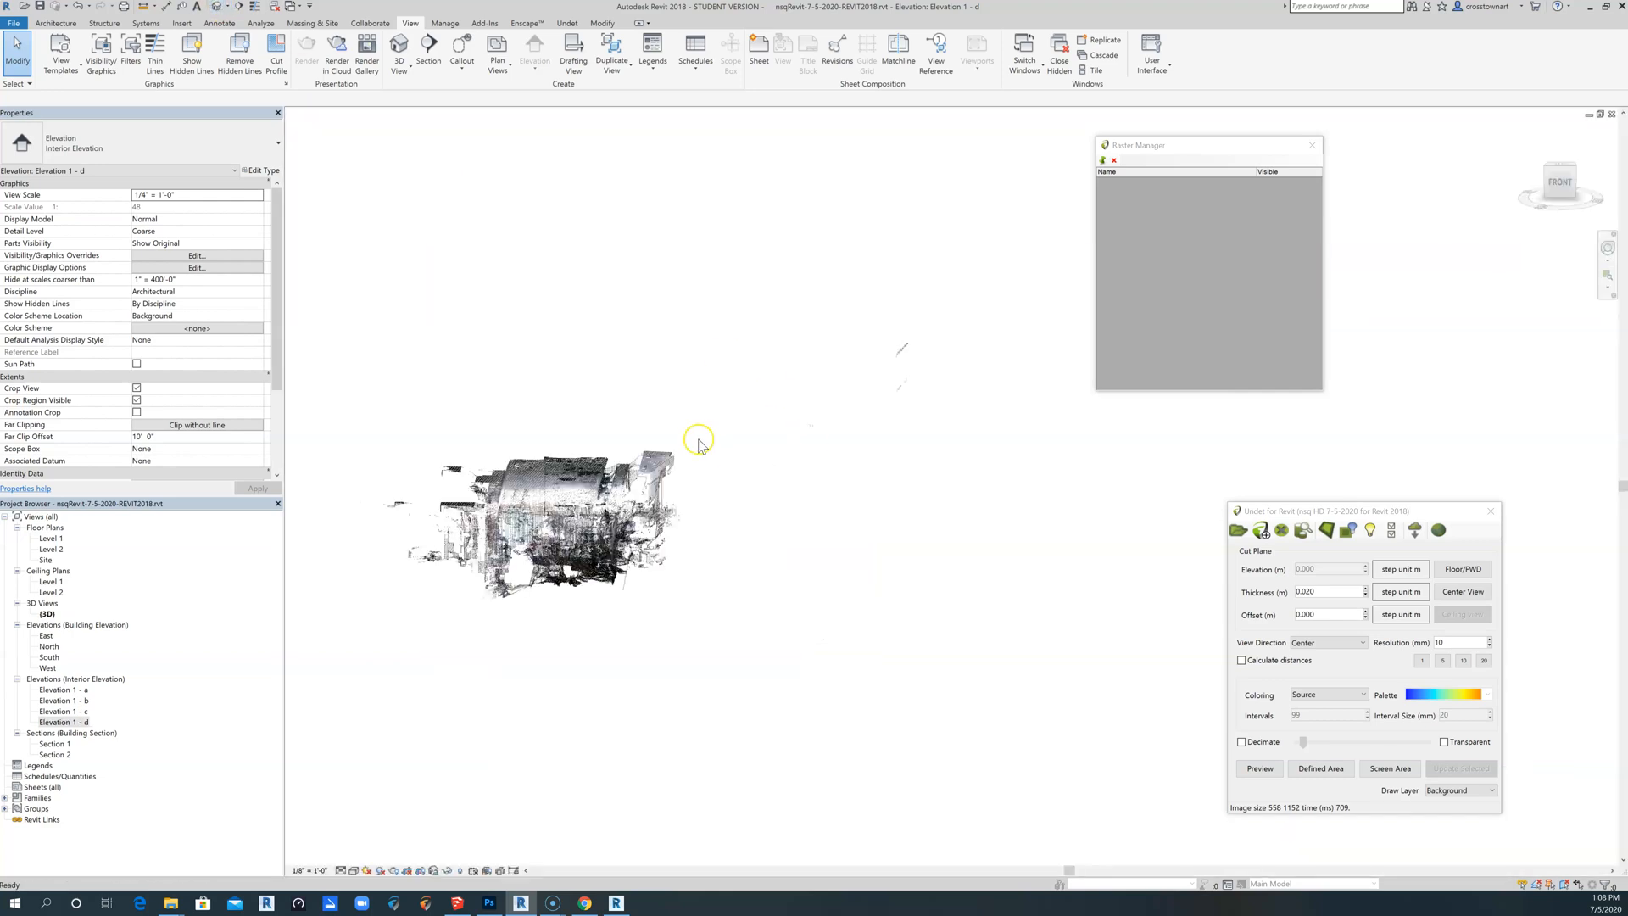
{"action": "scroll", "coordinate": [761, 620], "scroll_direction": "down", "scroll_amount": 3}
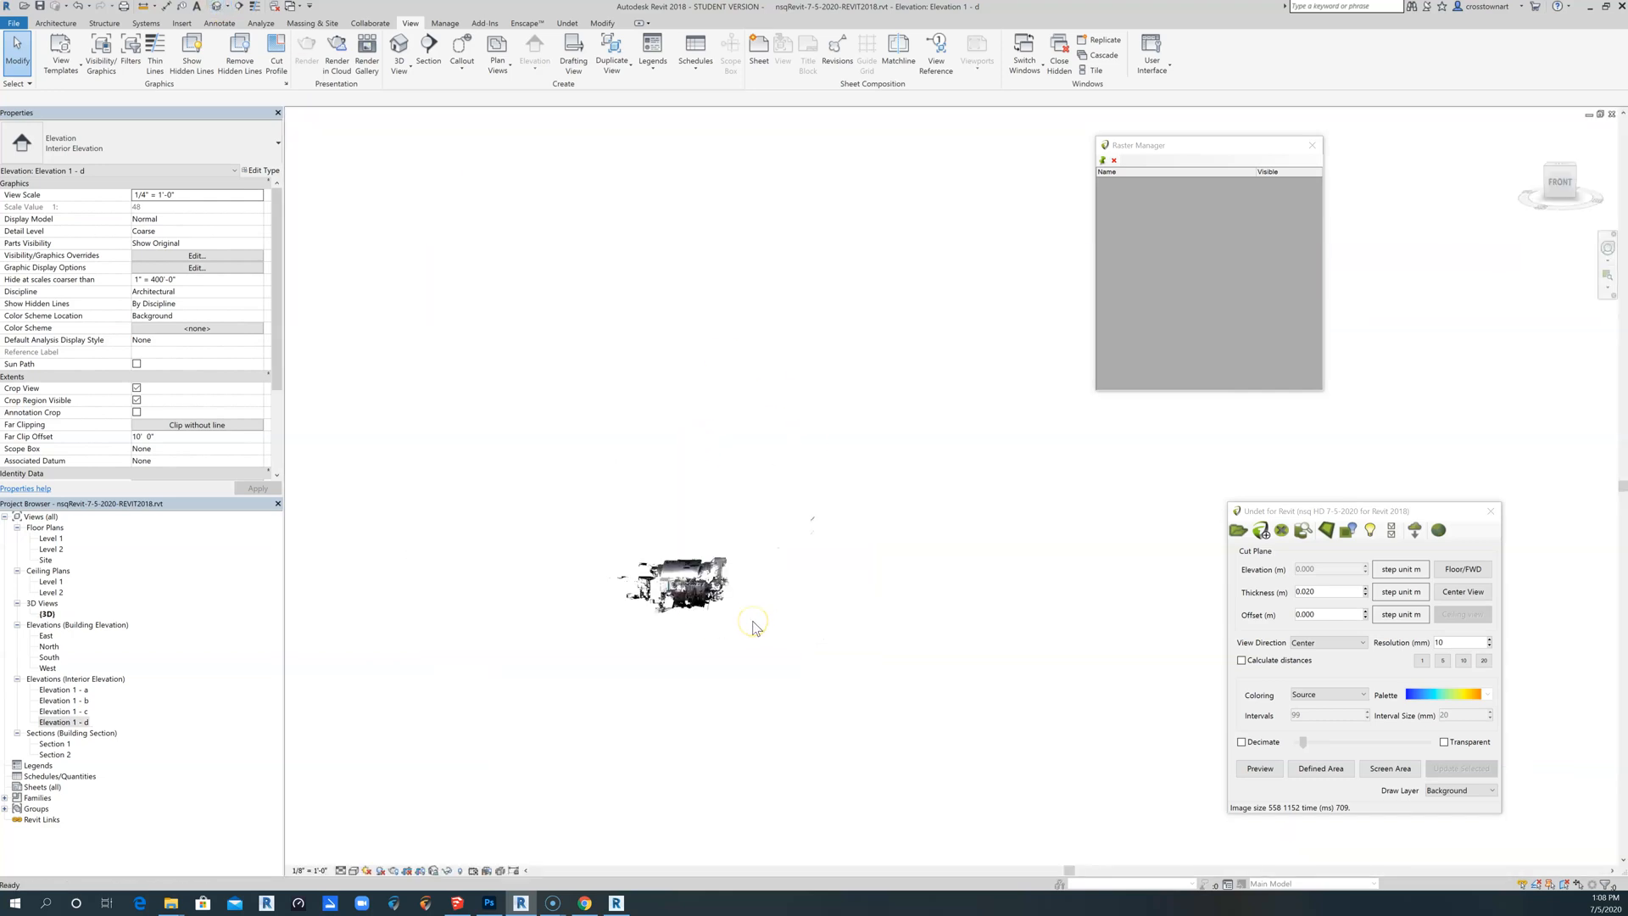
{"action": "left_click", "coordinate": [526, 539]}
{"action": "left_click", "coordinate": [532, 549]}
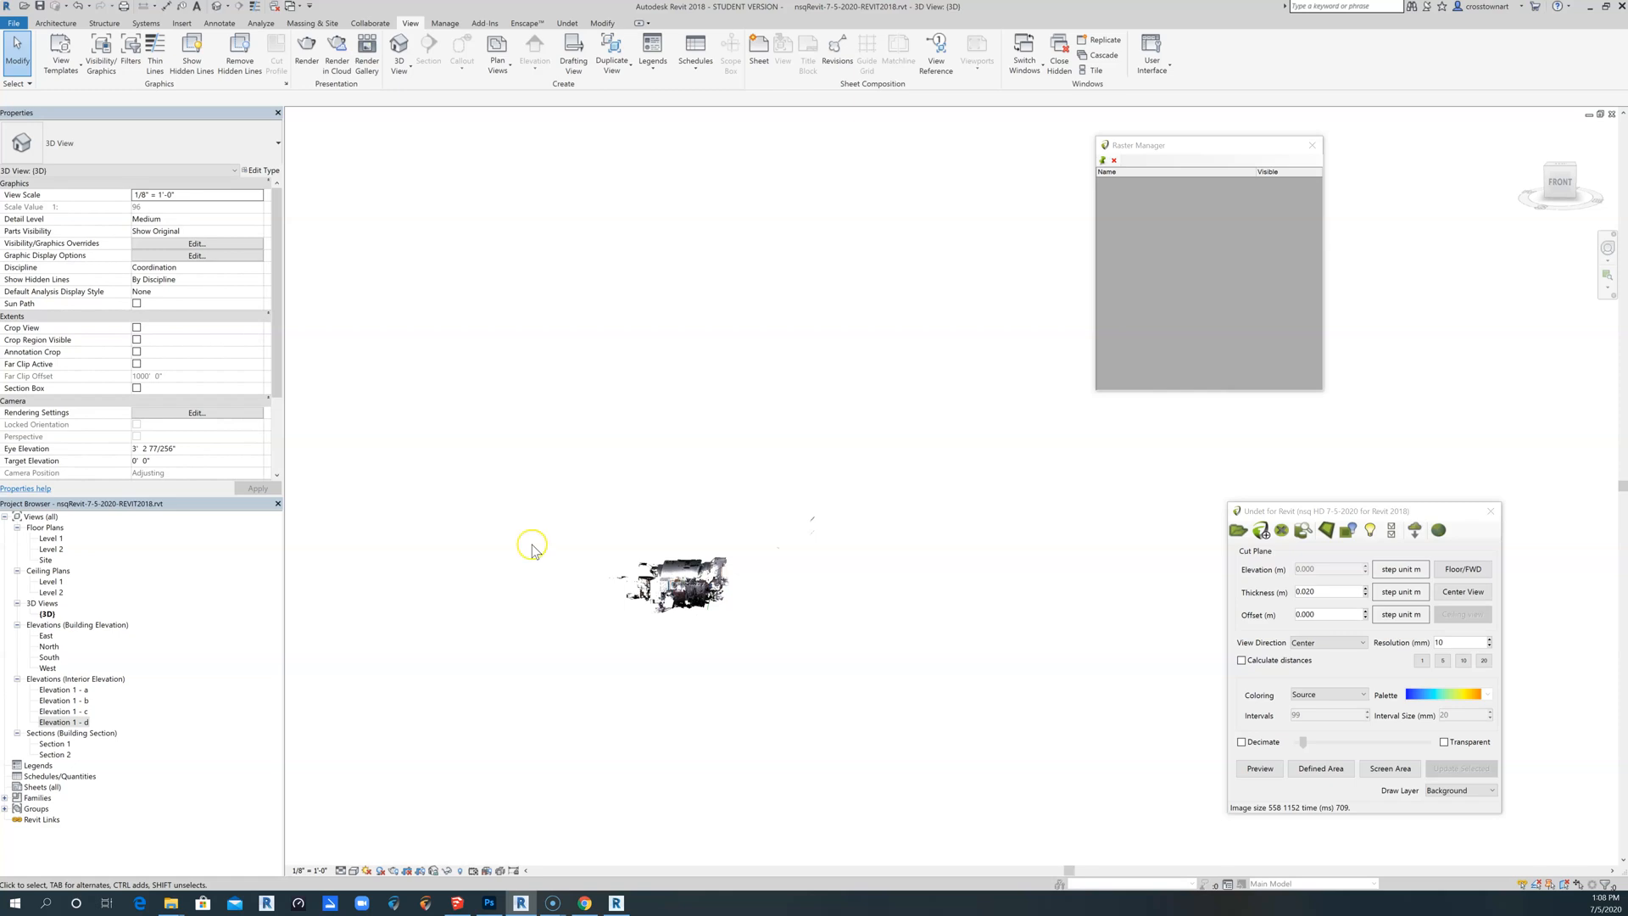
{"action": "left_click", "coordinate": [136, 388]}
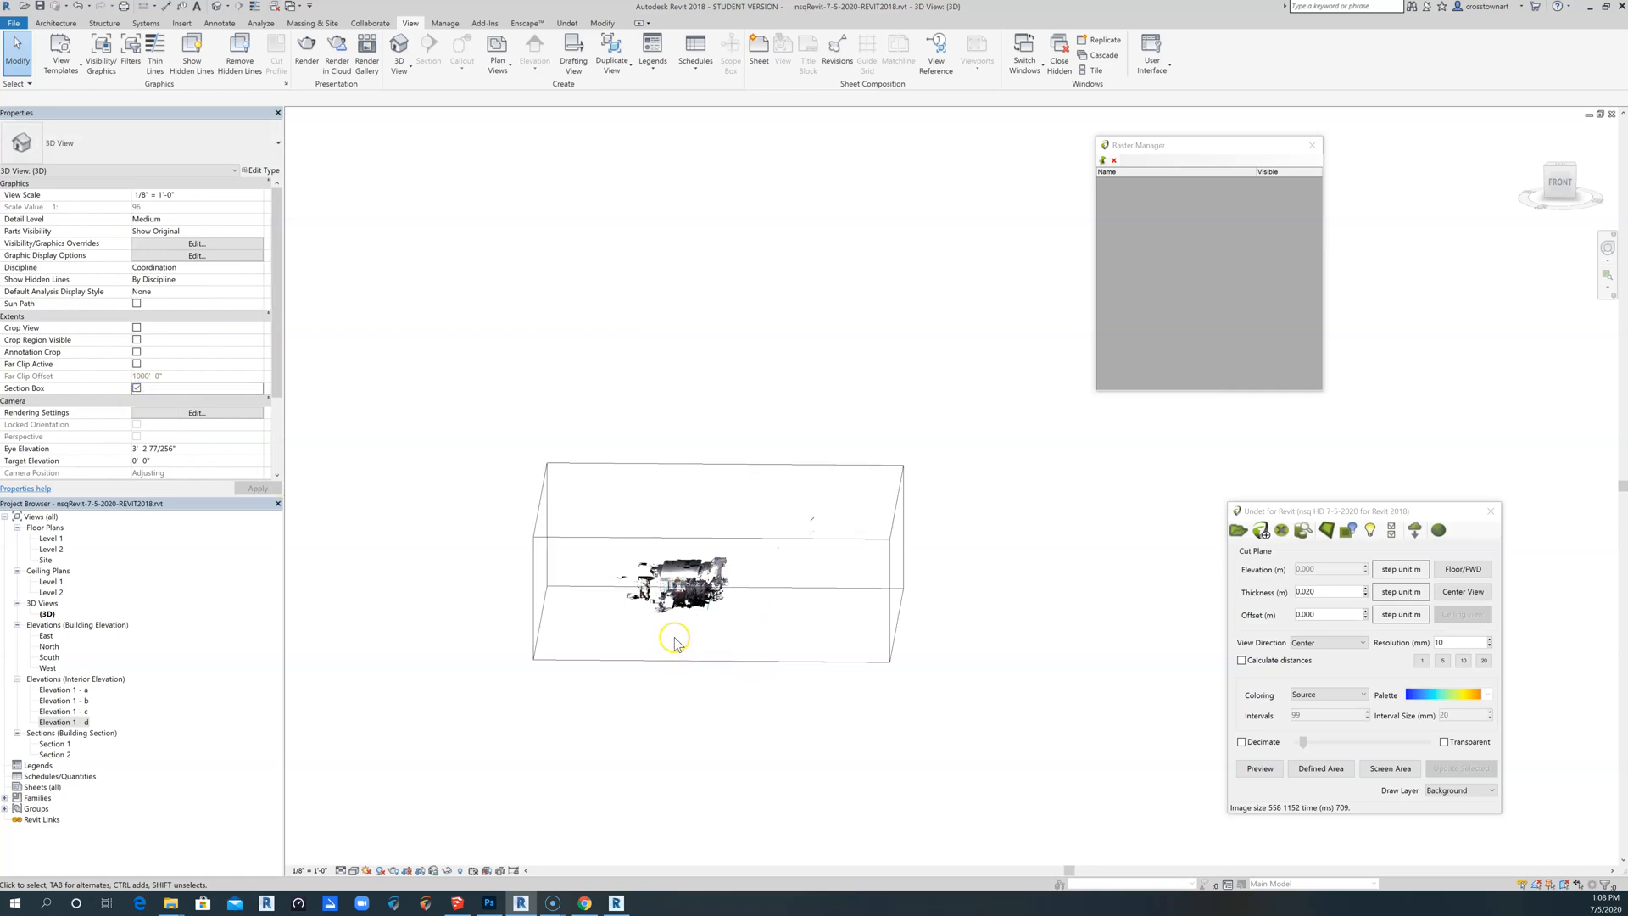
{"action": "scroll", "coordinate": [673, 636], "scroll_direction": "up", "scroll_amount": 4}
{"action": "scroll", "coordinate": [602, 524], "scroll_direction": "up", "scroll_amount": 2}
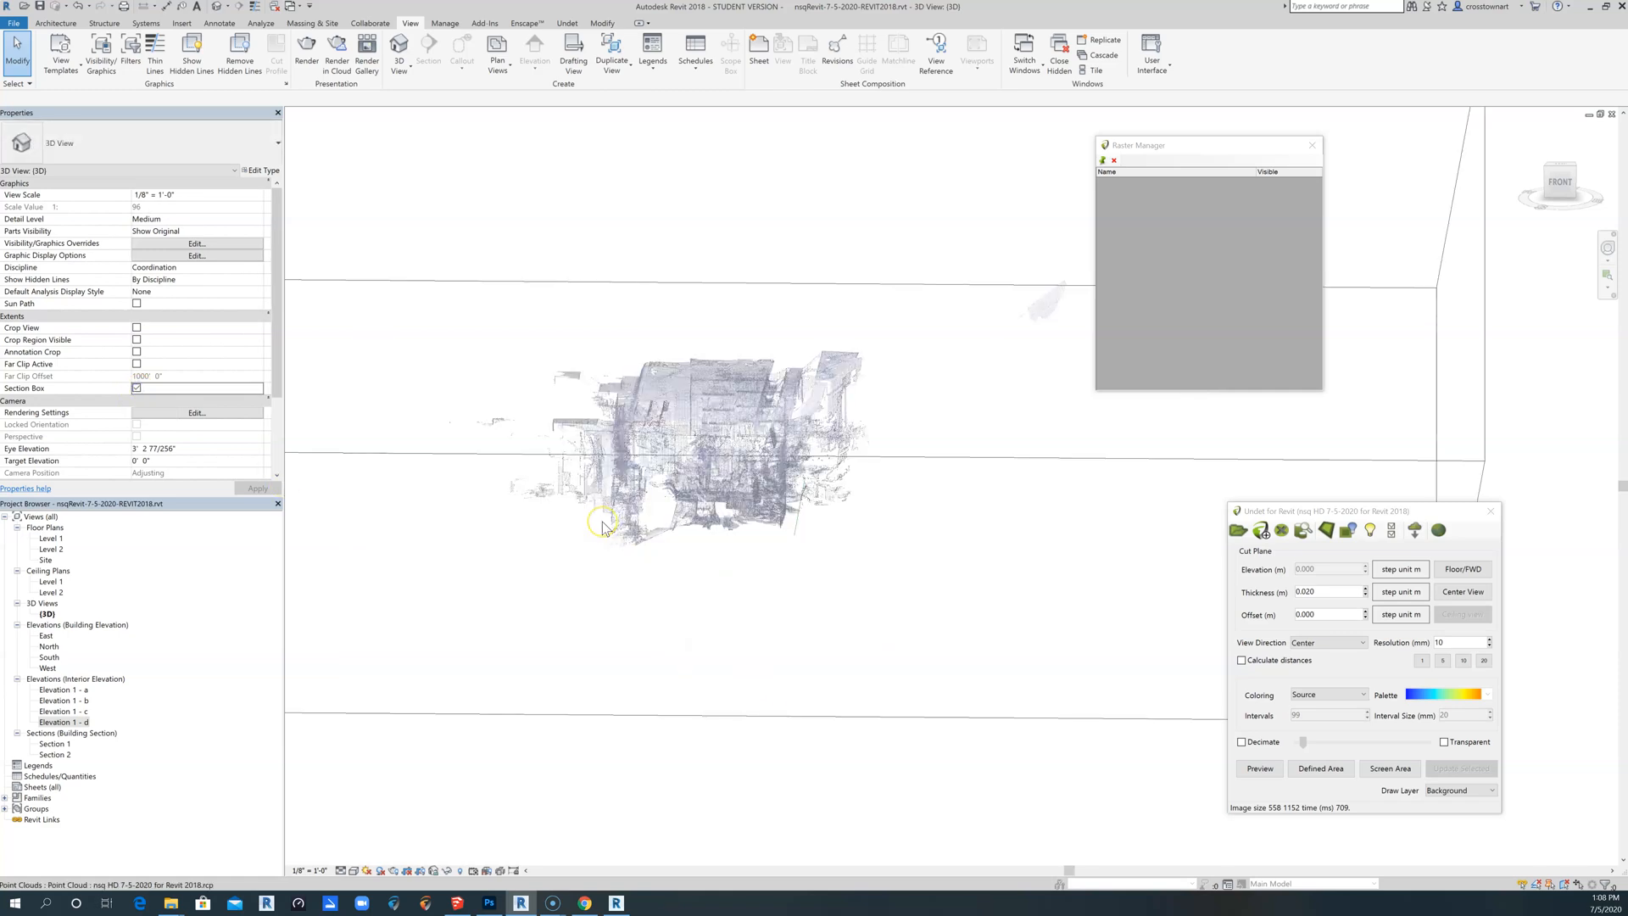
Pull the right face of the section box inward until it cuts through the scanned room.
{"action": "scroll", "coordinate": [551, 546], "scroll_direction": "down", "scroll_amount": 3}
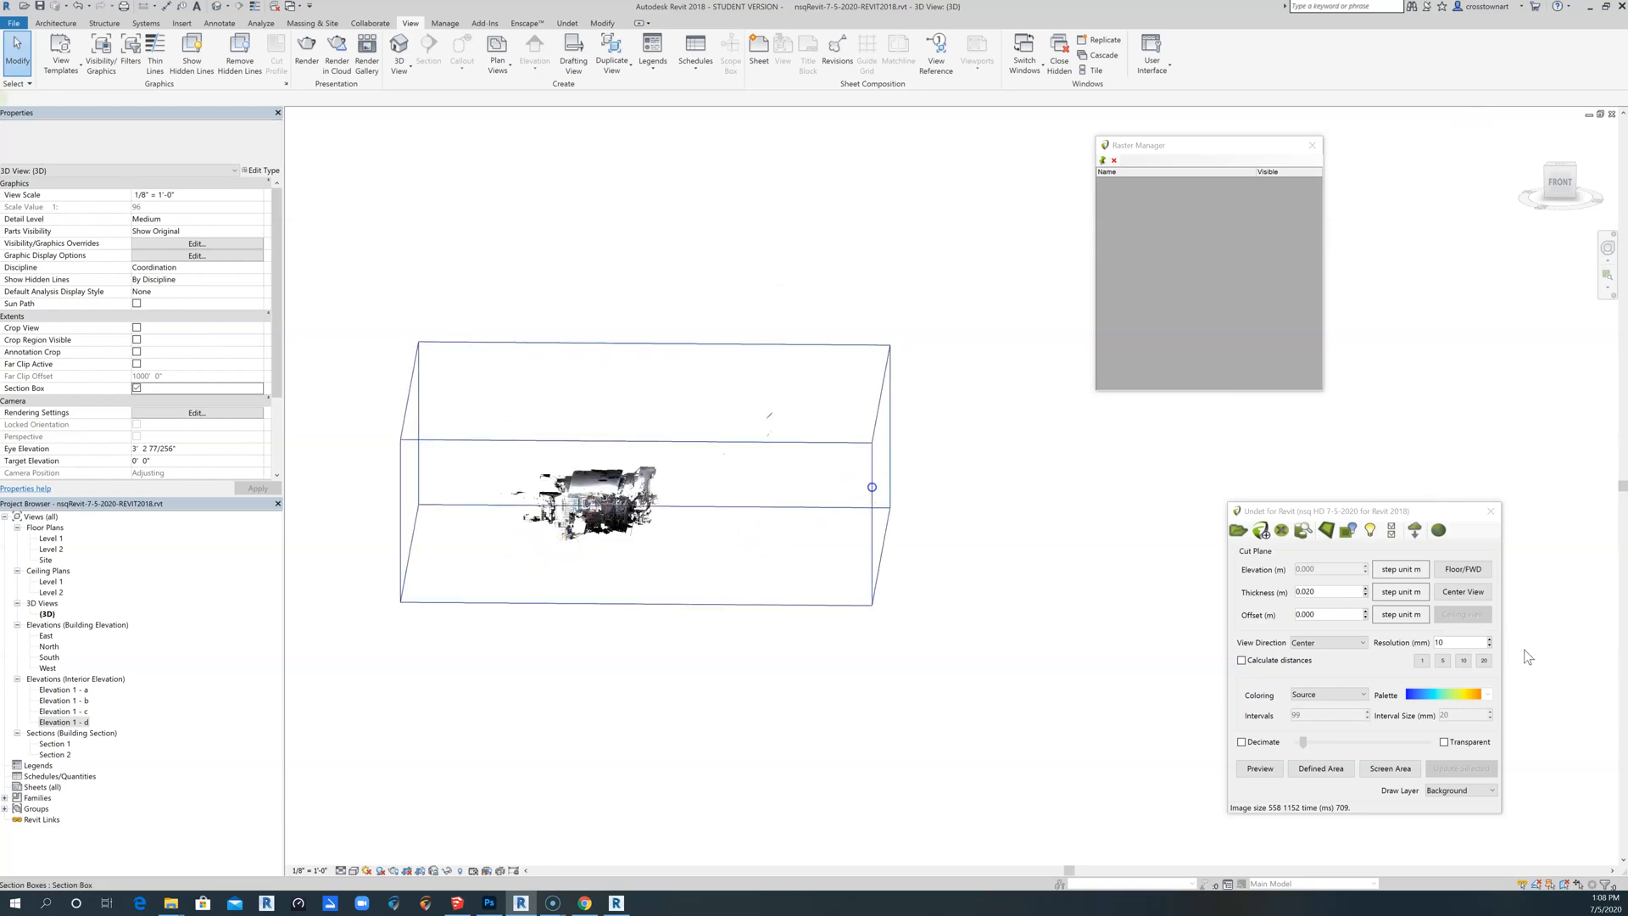
{"action": "left_click", "coordinate": [873, 491]}
{"action": "left_click_drag", "start_coordinate": [881, 475], "coordinate": [623, 519]}
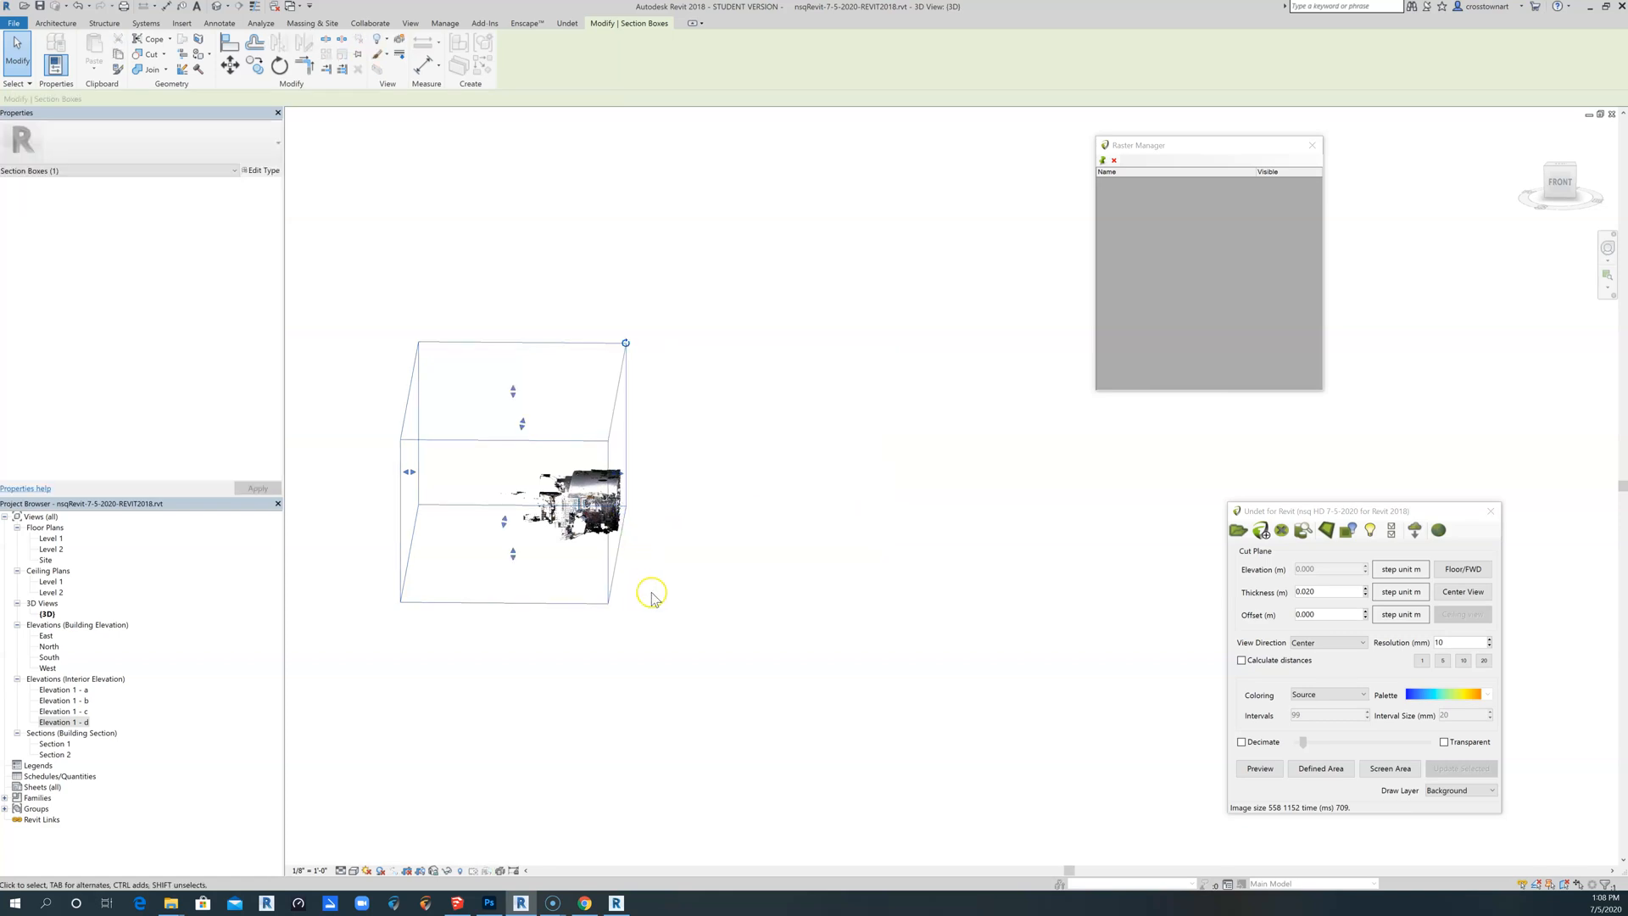
{"action": "scroll", "coordinate": [635, 547], "scroll_direction": "up", "scroll_amount": 3}
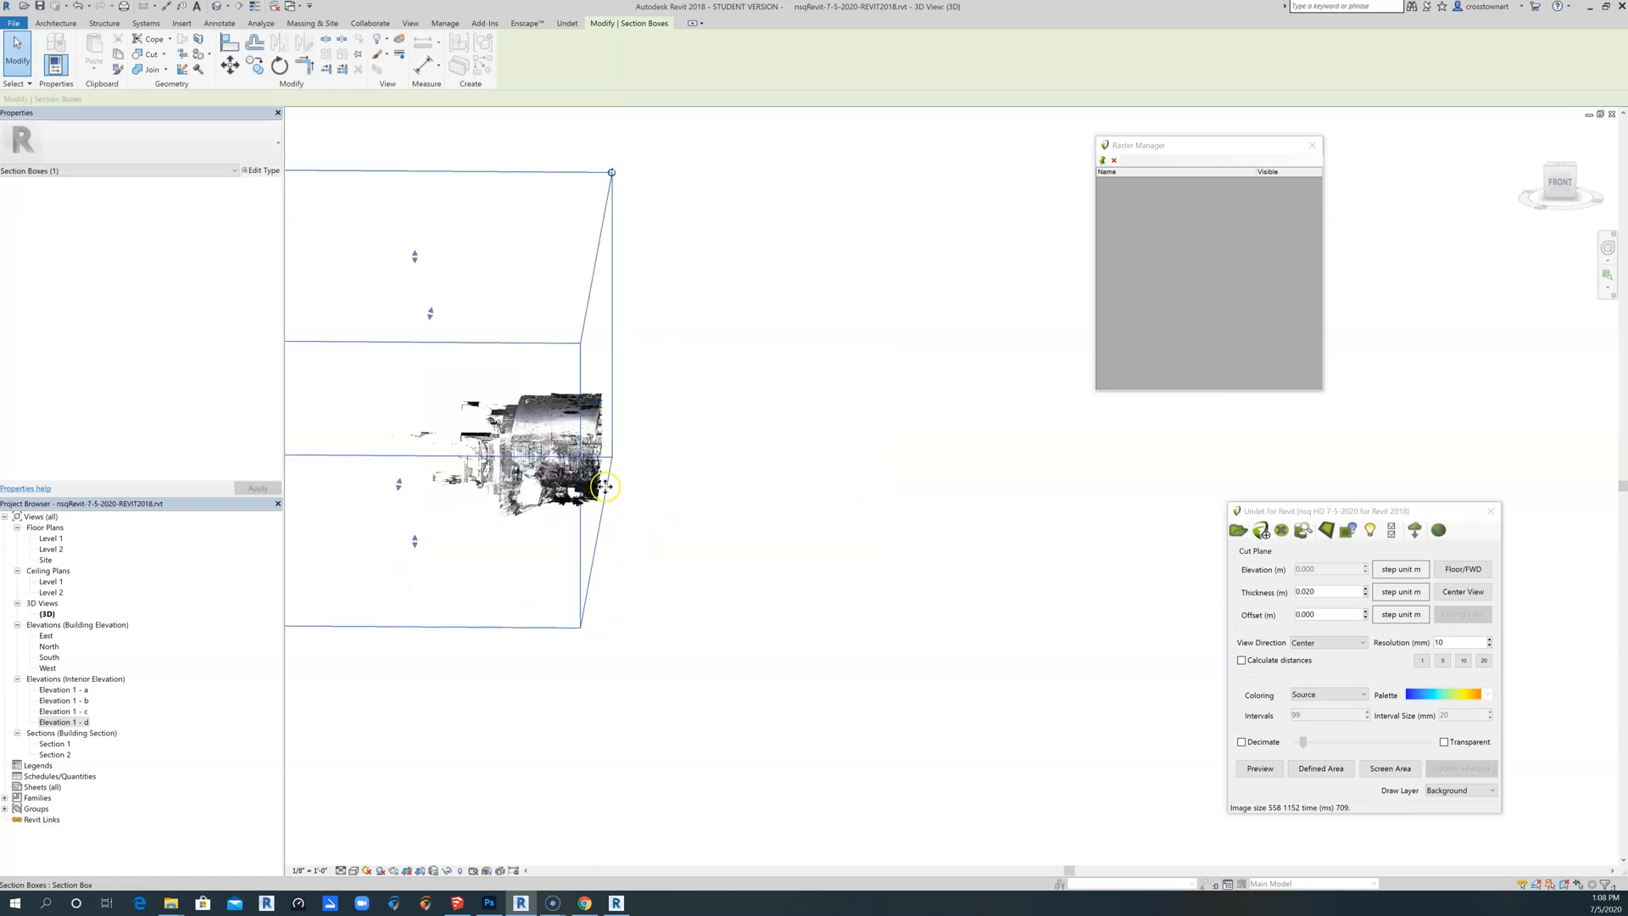
Examine the cut point cloud in 3D from the front-right corner, both up close and with the whole section box in view.
{"action": "middle_click_drag", "start_coordinate": [561, 506], "coordinate": [477, 513], "text": "shift"}
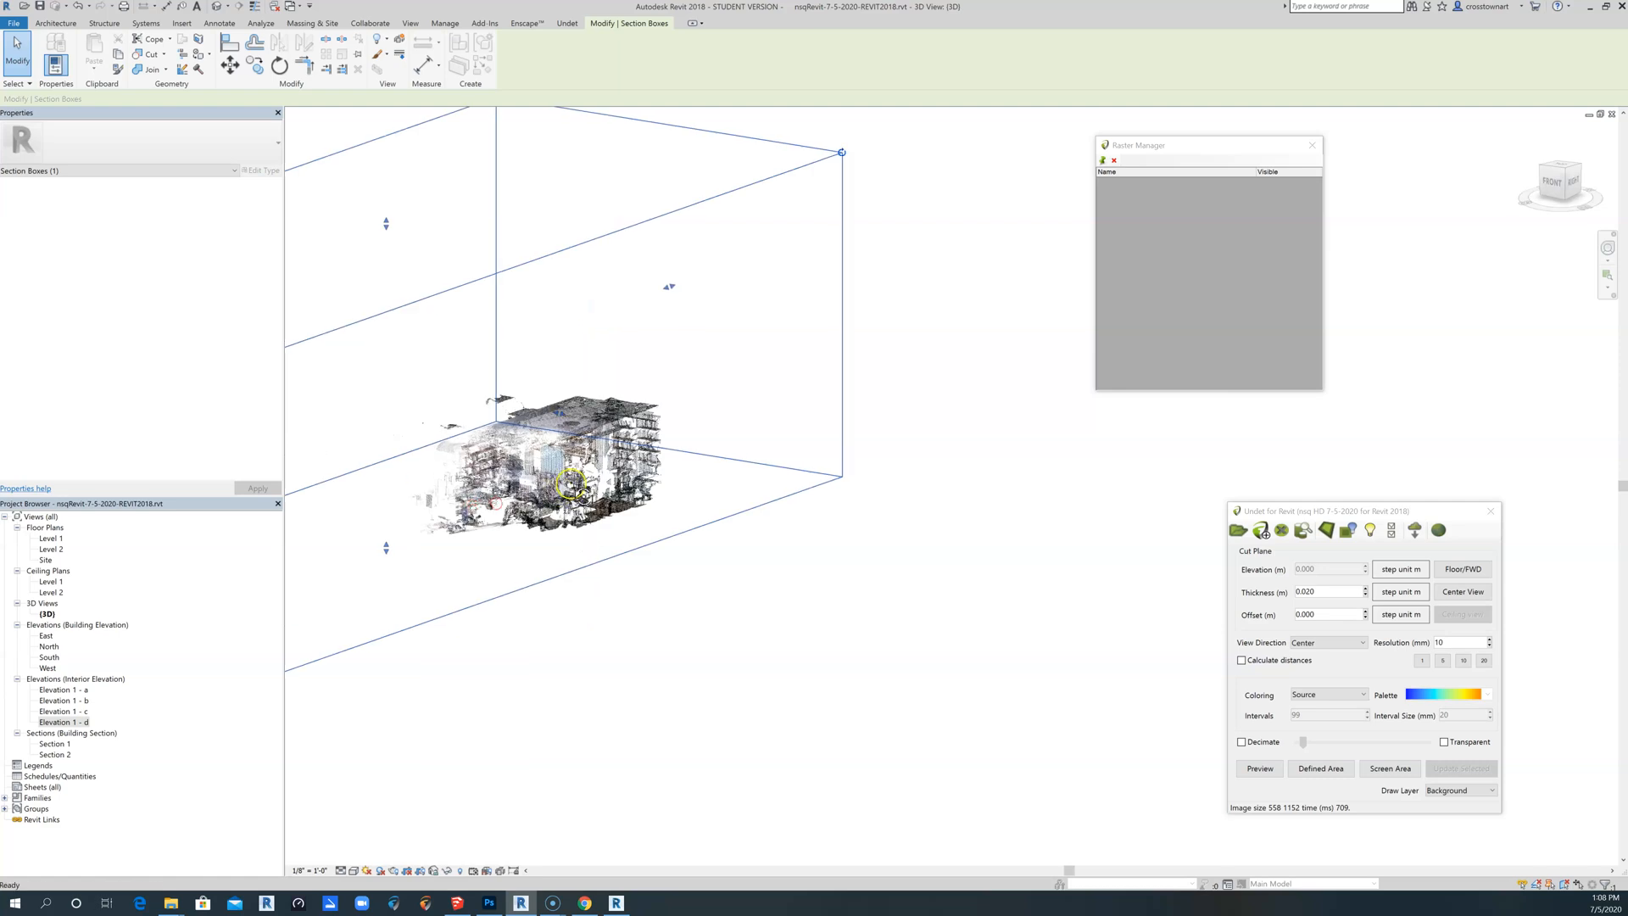
{"action": "scroll", "coordinate": [549, 462], "scroll_direction": "up", "scroll_amount": 2}
{"action": "scroll", "coordinate": [581, 570], "scroll_direction": "up", "scroll_amount": 2}
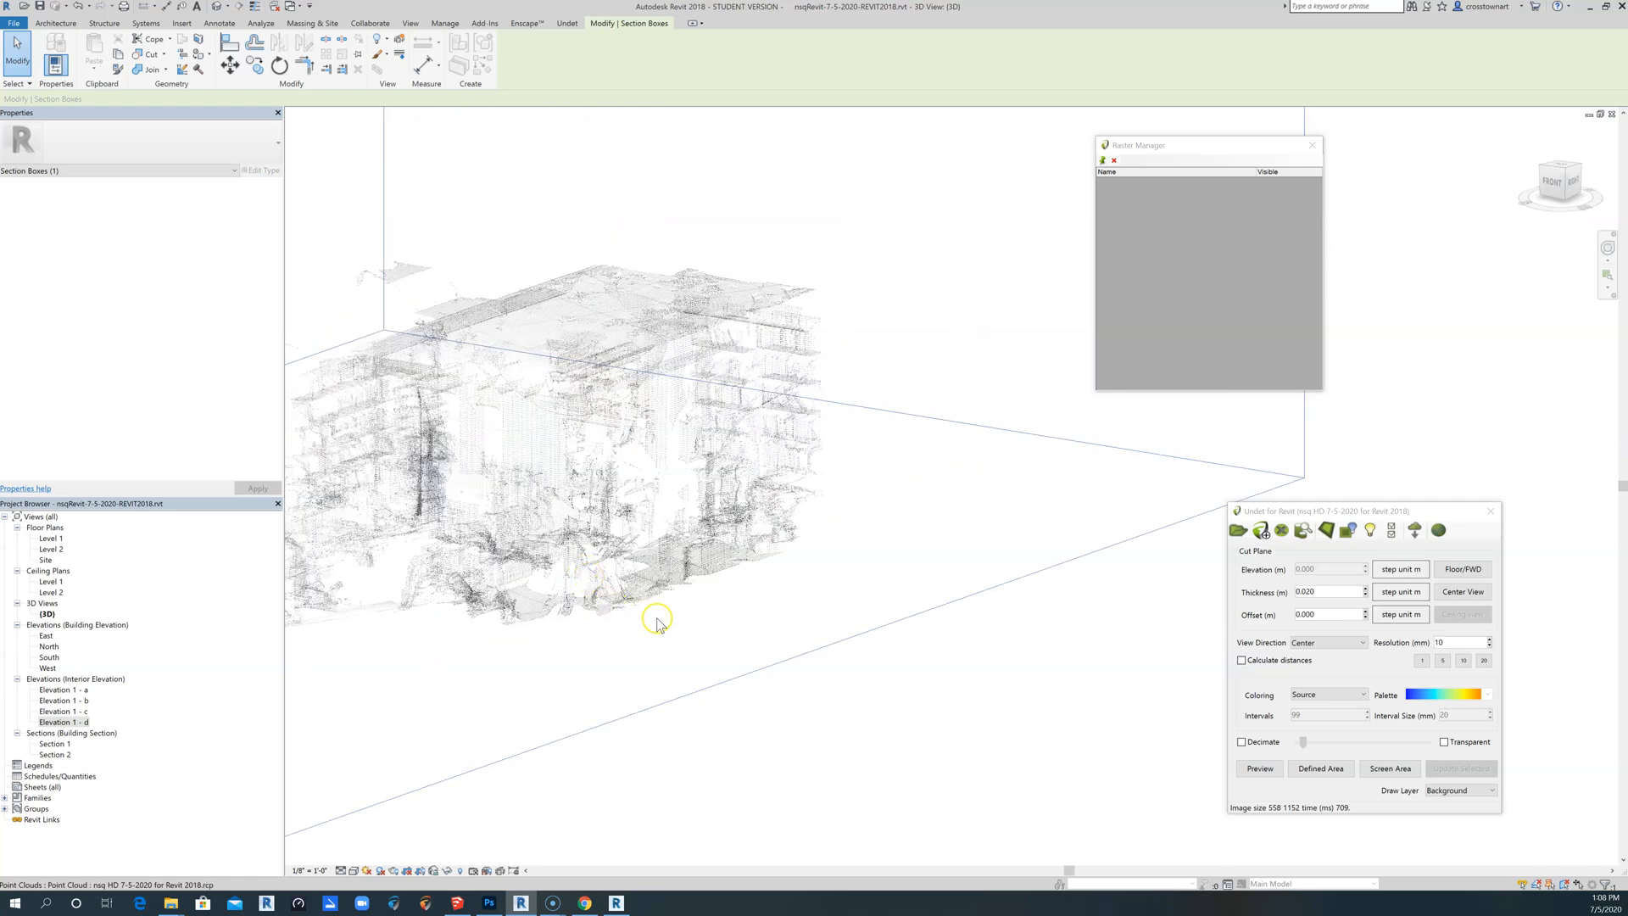
{"action": "scroll", "coordinate": [661, 621], "scroll_direction": "up", "scroll_amount": 2}
{"action": "scroll", "coordinate": [667, 618], "scroll_direction": "down", "scroll_amount": 2}
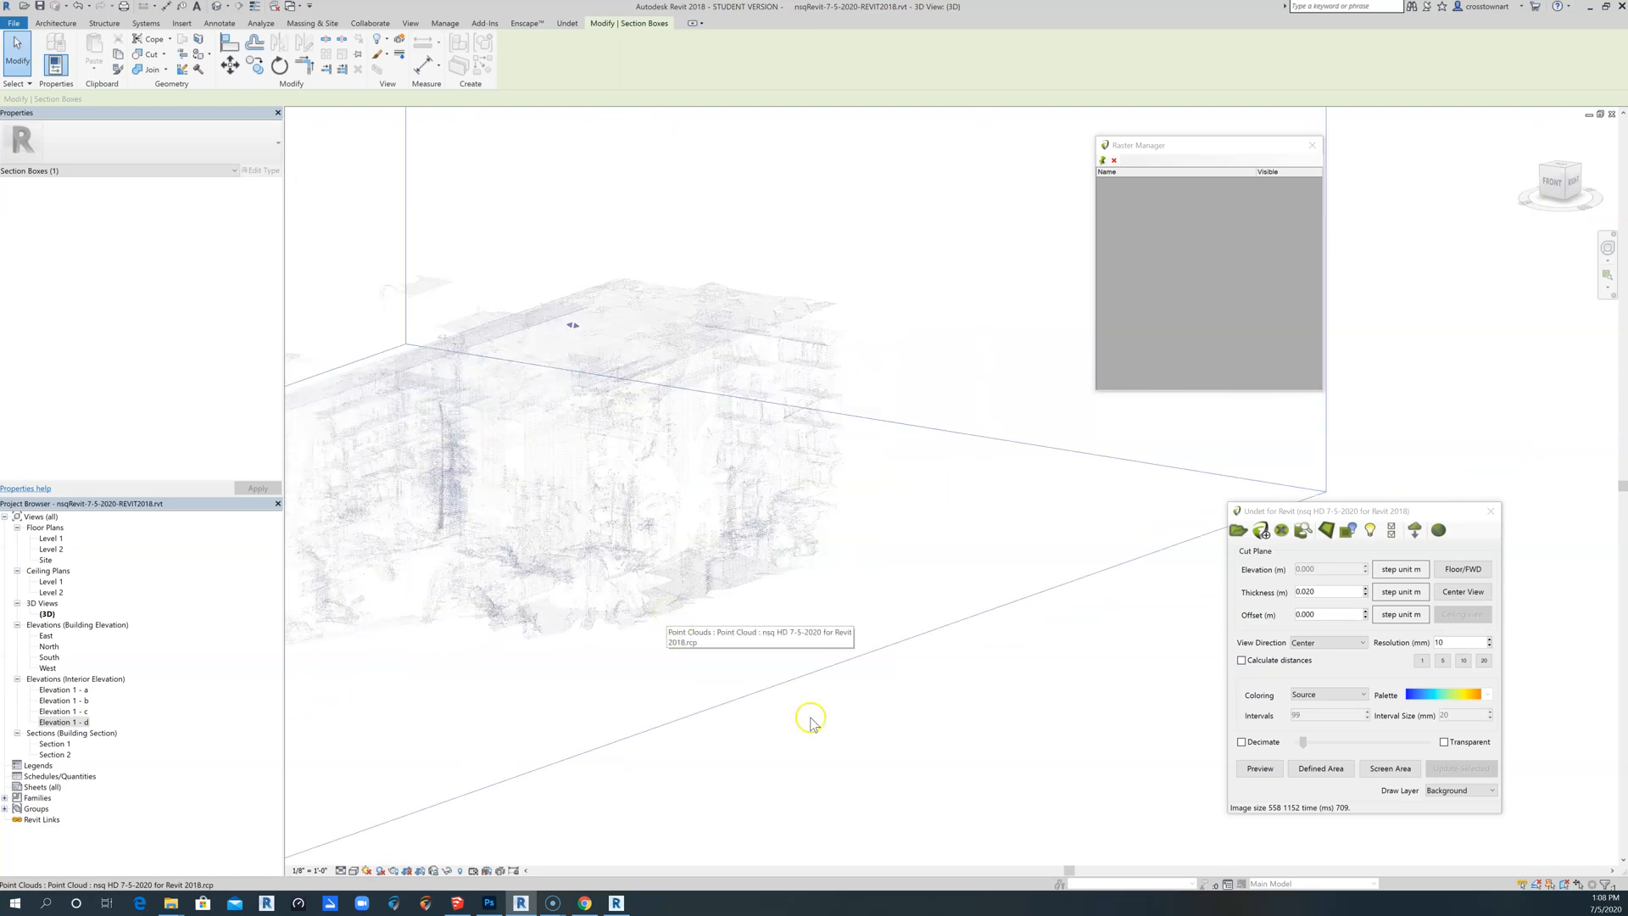
{"action": "scroll", "coordinate": [749, 741], "scroll_direction": "down", "scroll_amount": 2}
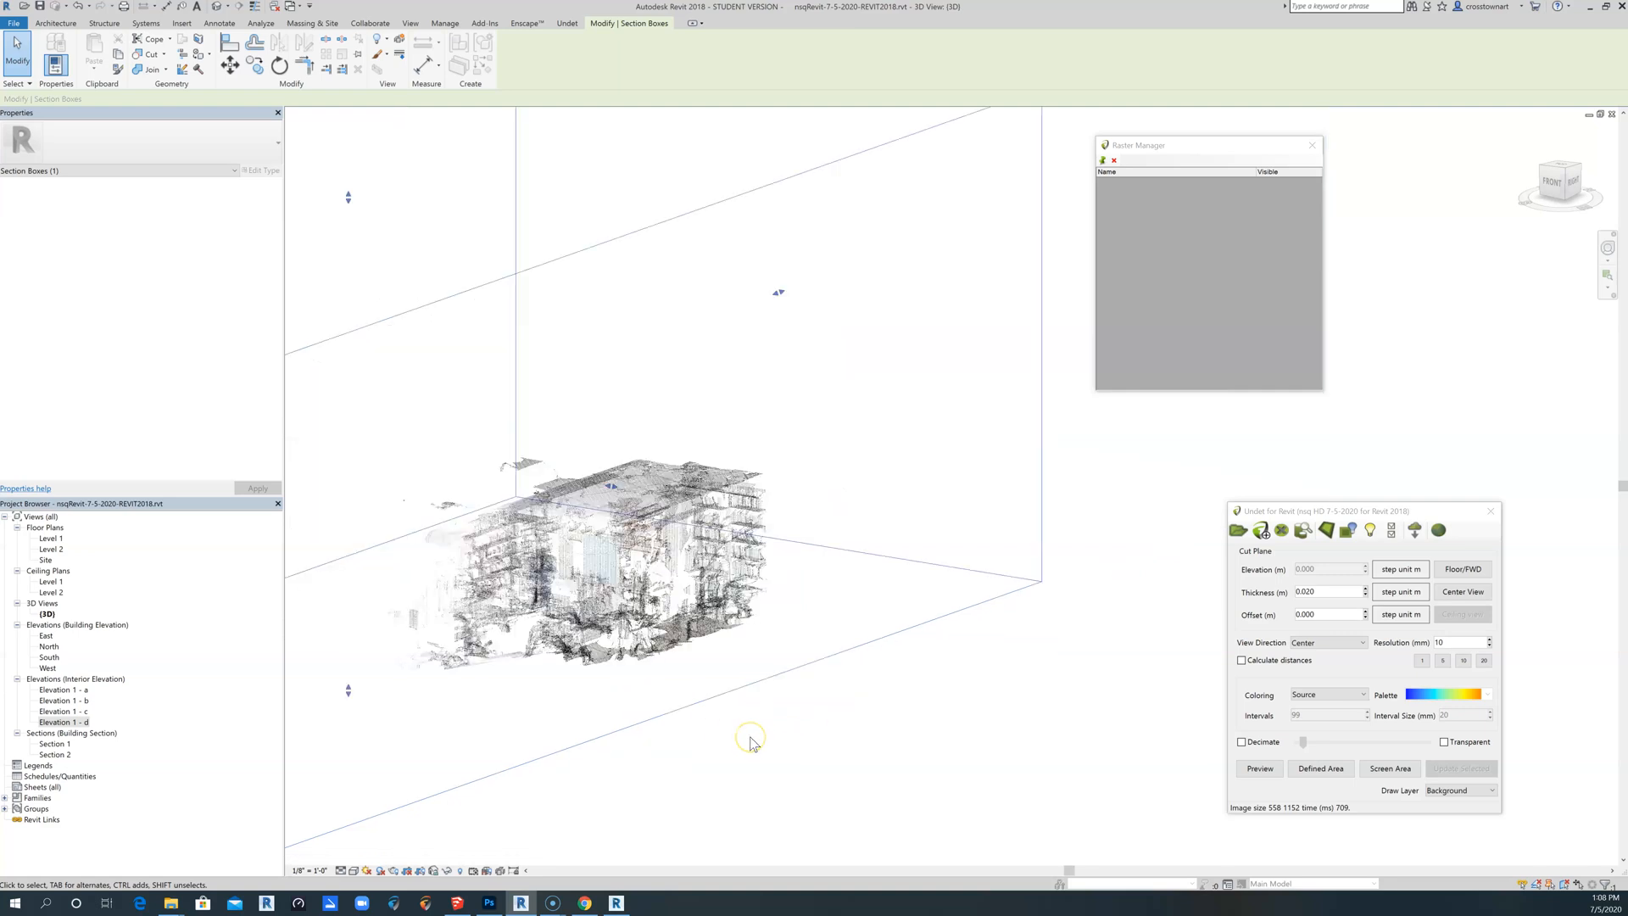
{"action": "left_click", "coordinate": [677, 653]}
{"action": "left_click", "coordinate": [807, 736]}
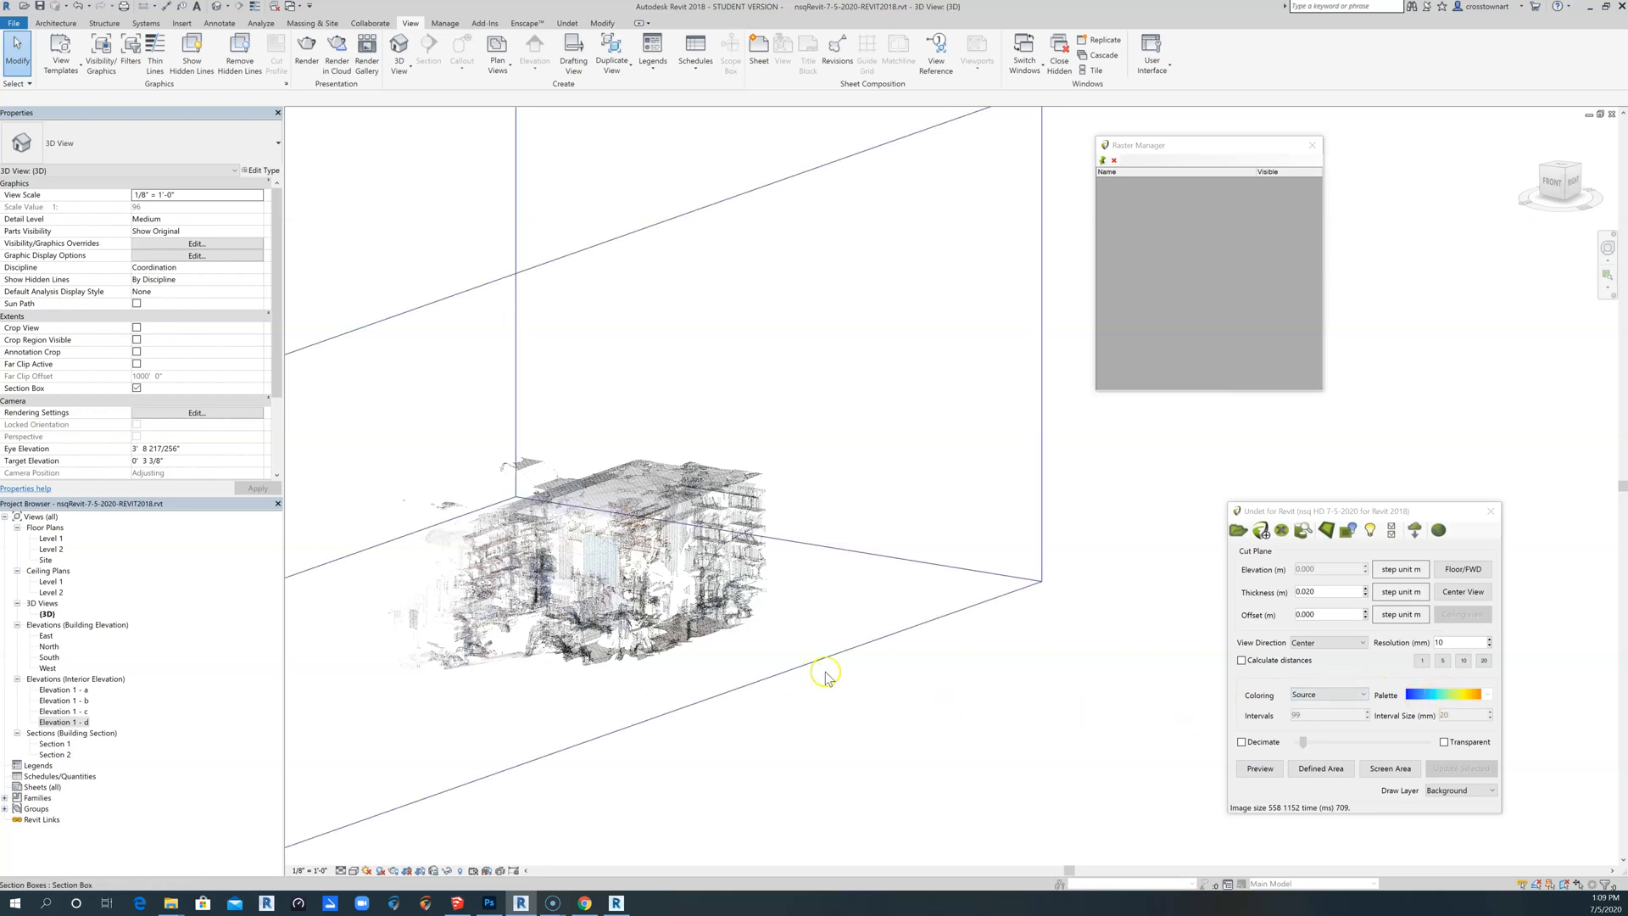
{"action": "middle_click_drag", "start_coordinate": [767, 667], "coordinate": [618, 680], "text": "shift"}
{"action": "middle_click_drag", "start_coordinate": [755, 665], "coordinate": [769, 665], "text": "shift"}
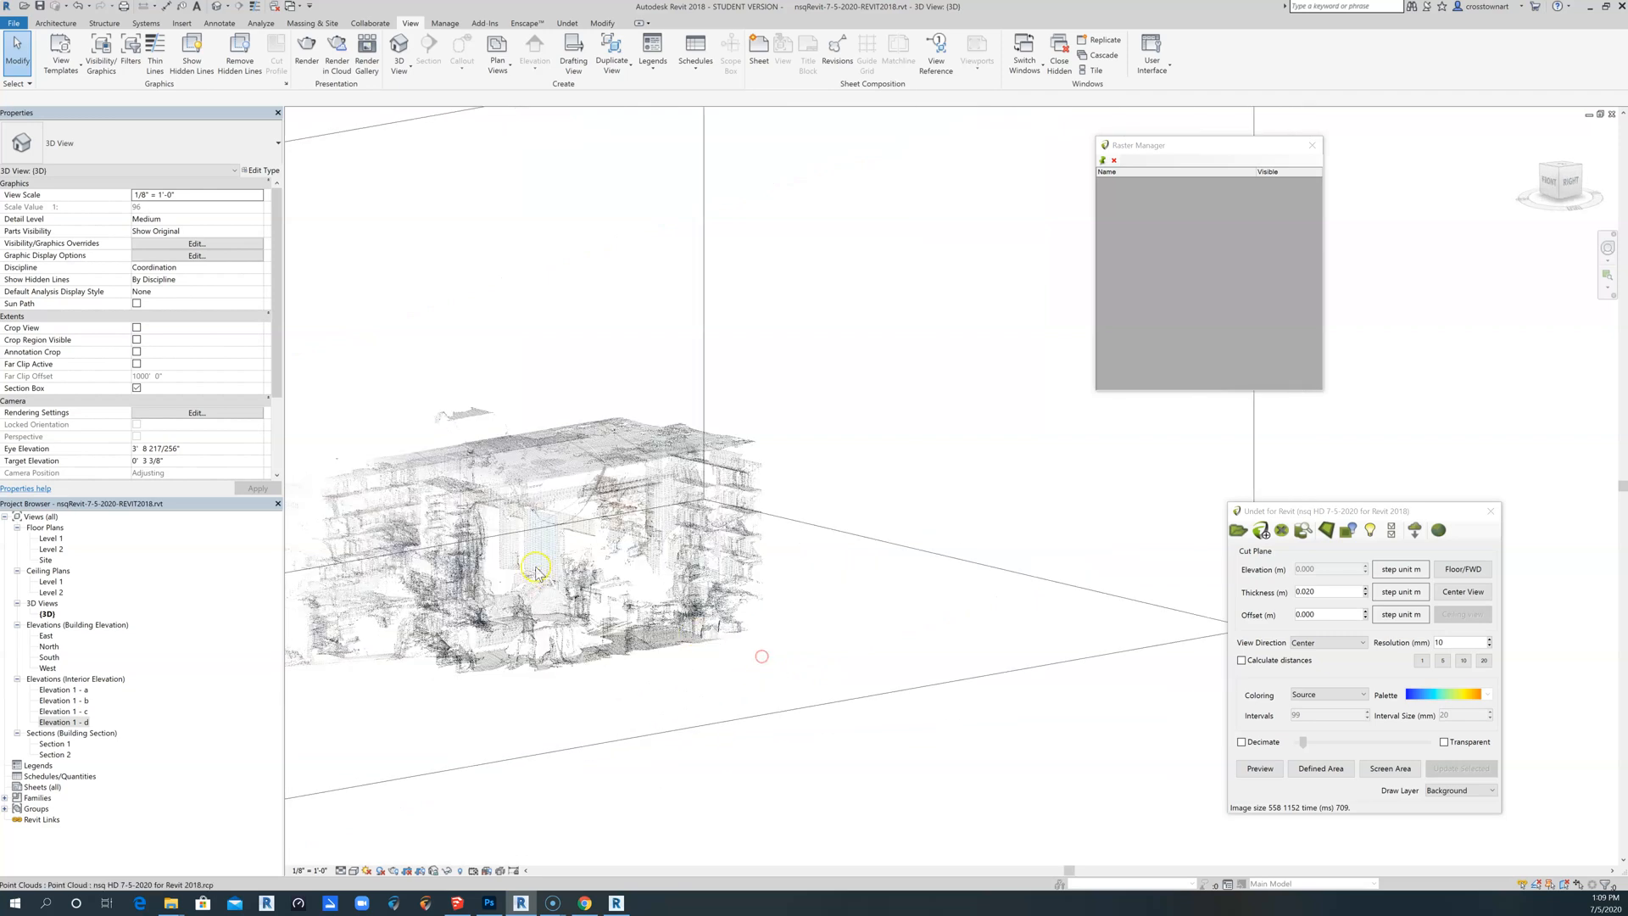
{"action": "scroll", "coordinate": [516, 559], "scroll_direction": "up", "scroll_amount": 3}
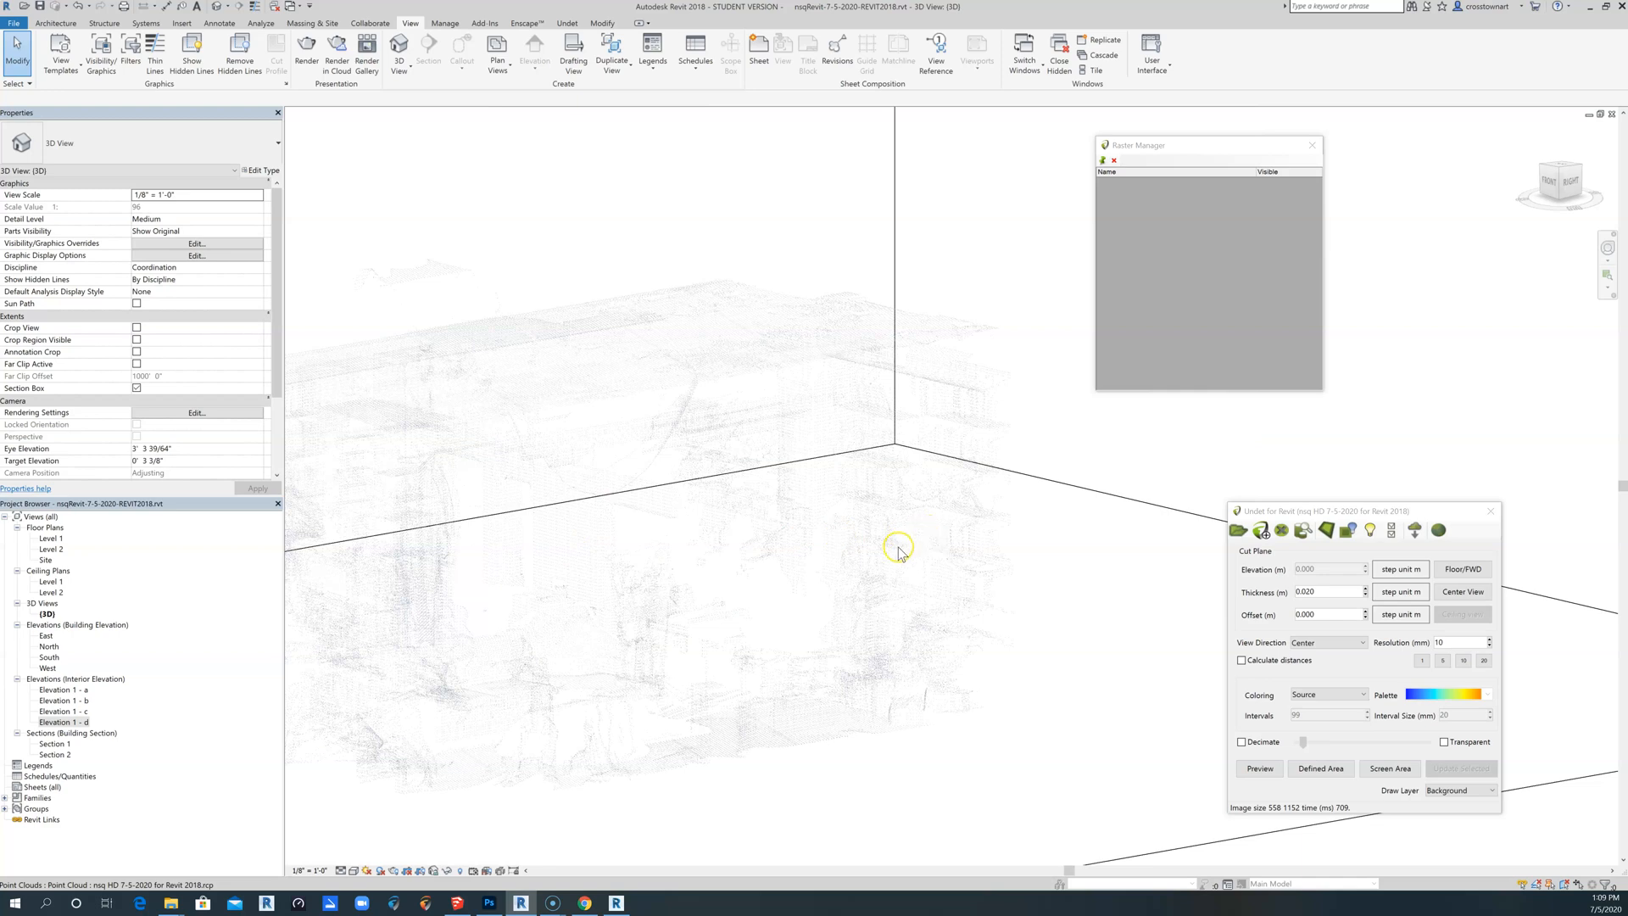
{"action": "scroll", "coordinate": [873, 561], "scroll_direction": "down", "scroll_amount": 5}
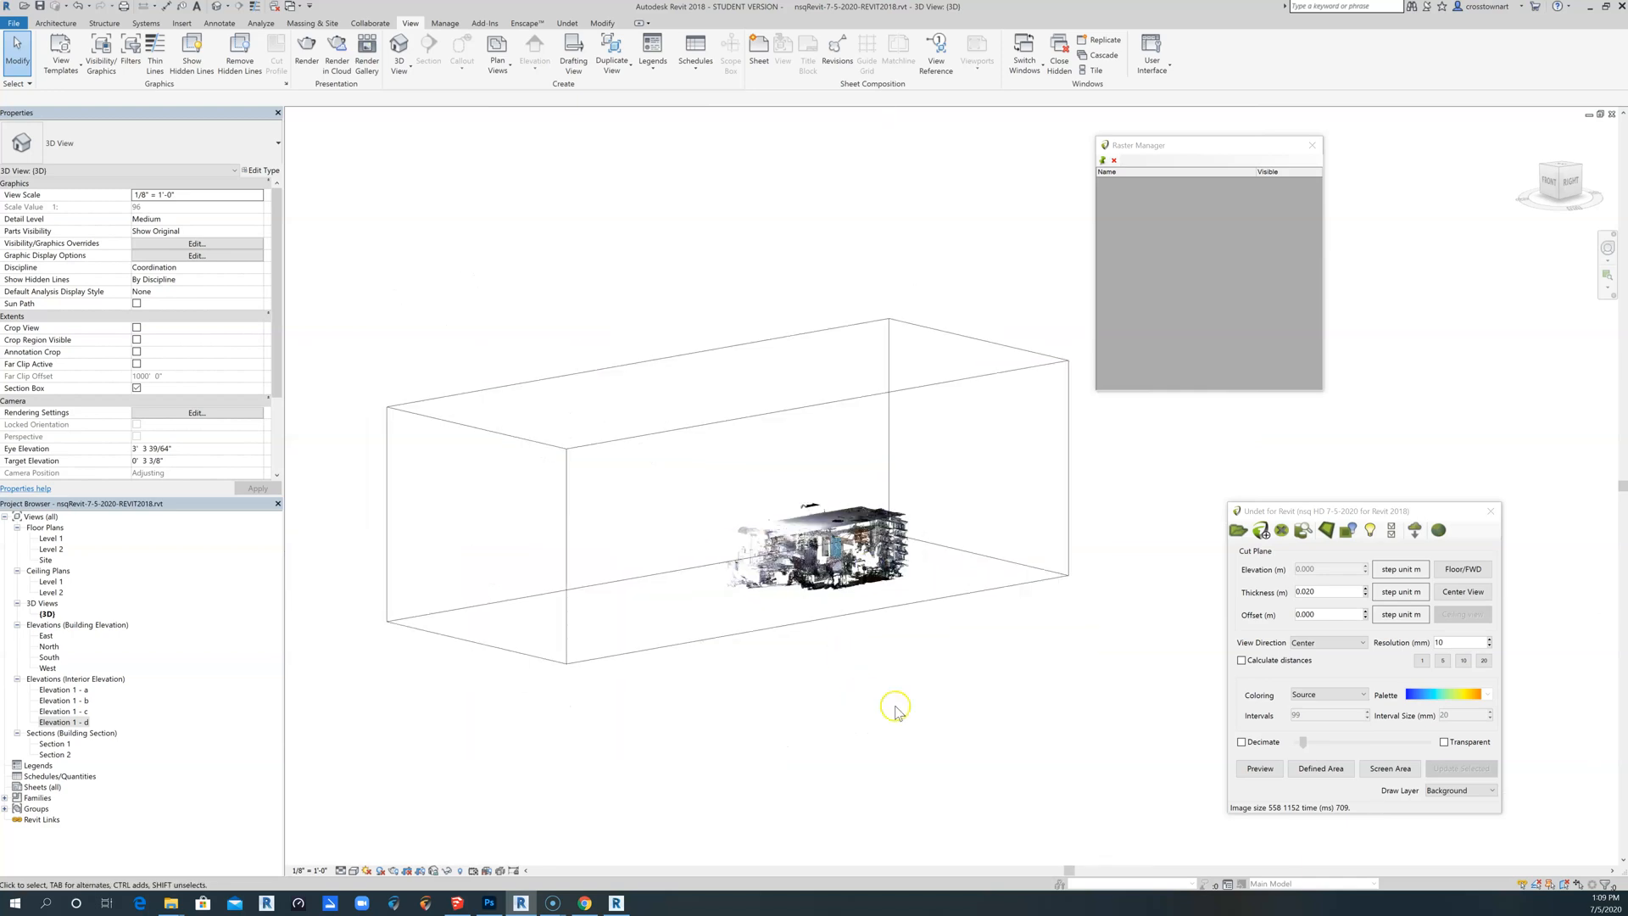
{"action": "scroll", "coordinate": [852, 642], "scroll_direction": "up", "scroll_amount": 1}
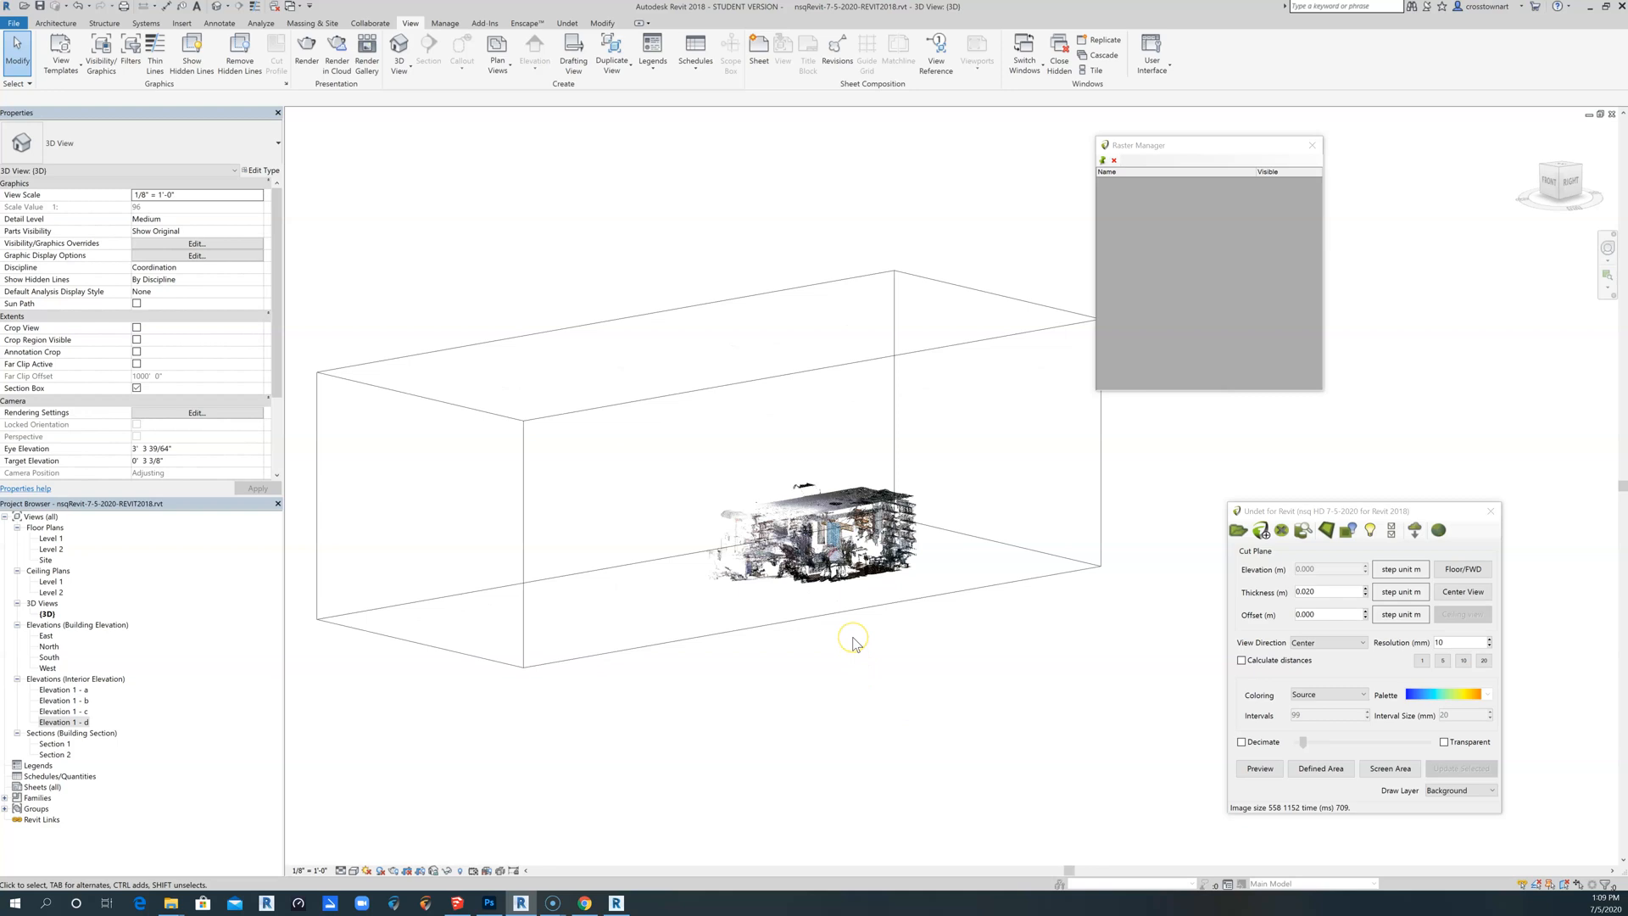
{"action": "scroll", "coordinate": [852, 642], "scroll_direction": "up", "scroll_amount": 1}
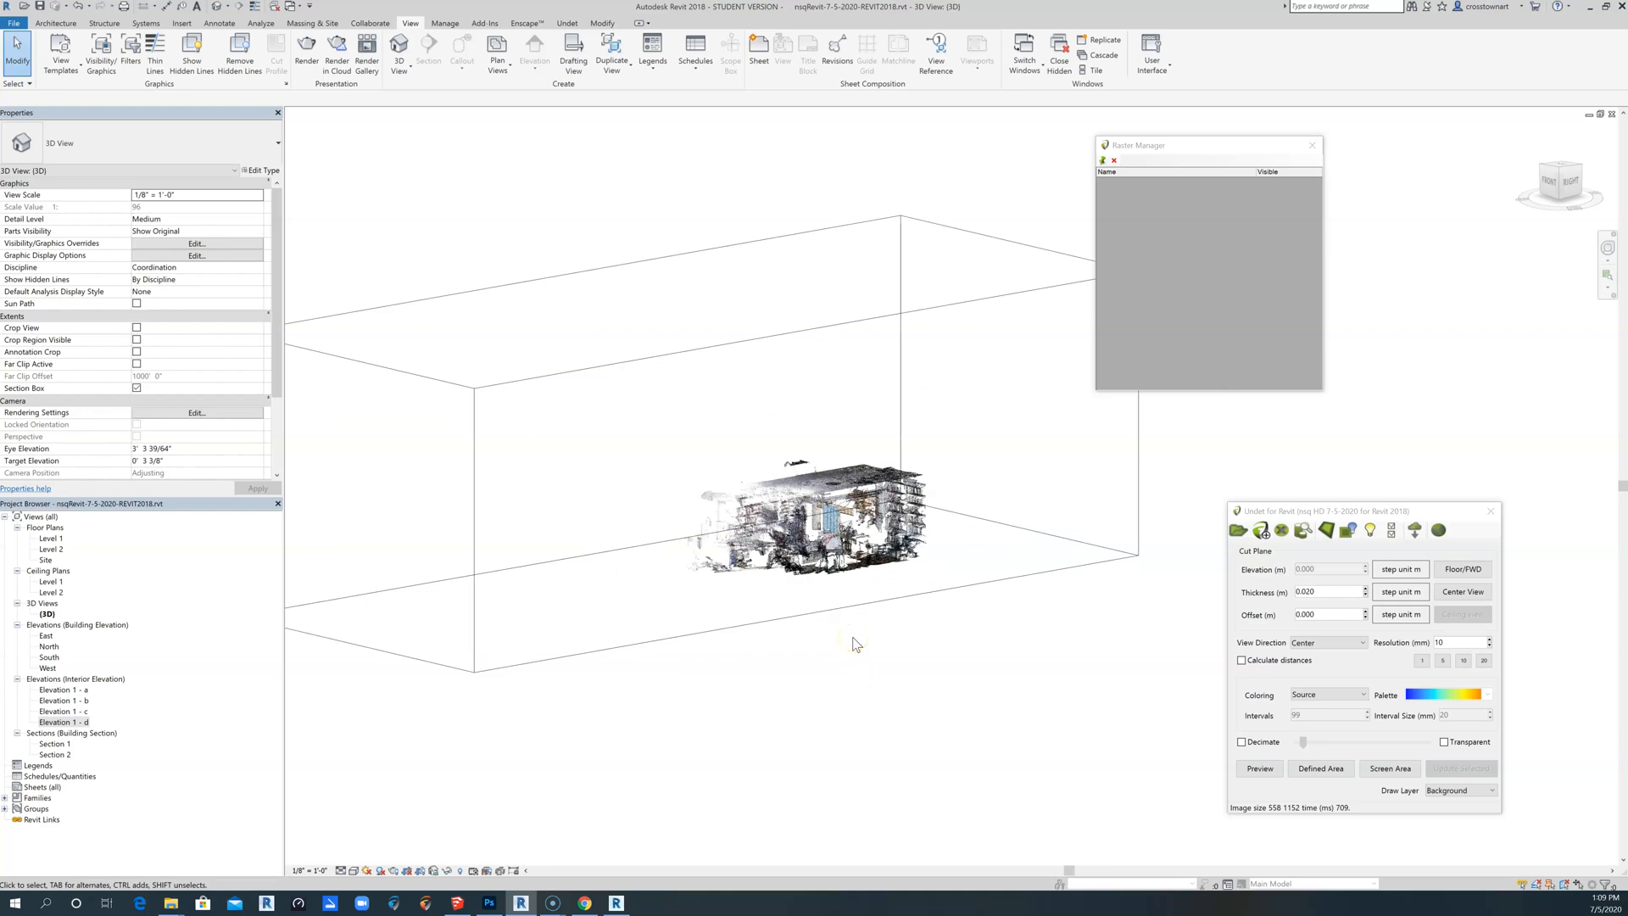